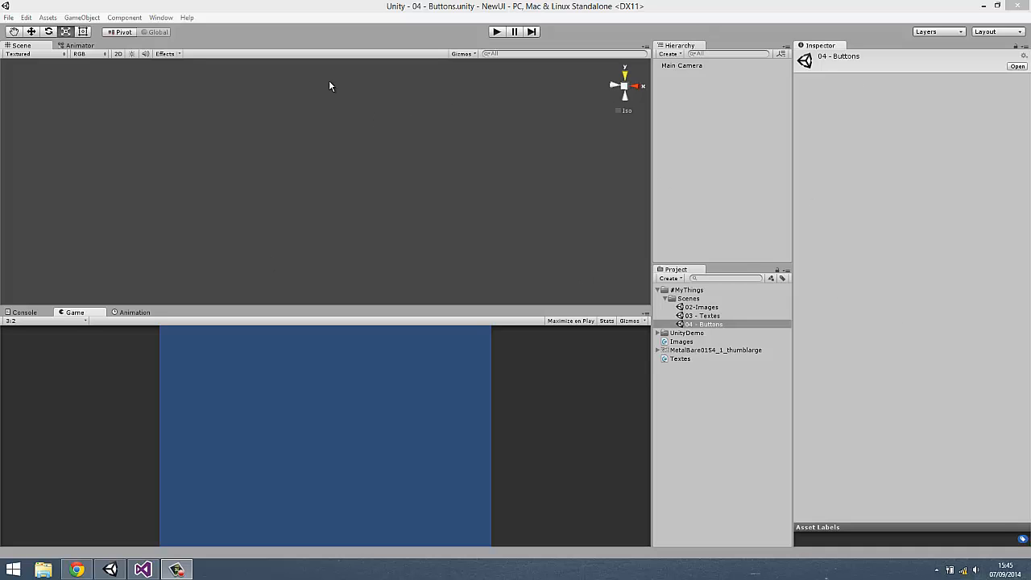
Add a UI Button to the empty scene and adjust the scene view so it faces the button.
left_click(74, 19)
mouse_move(160, 101)
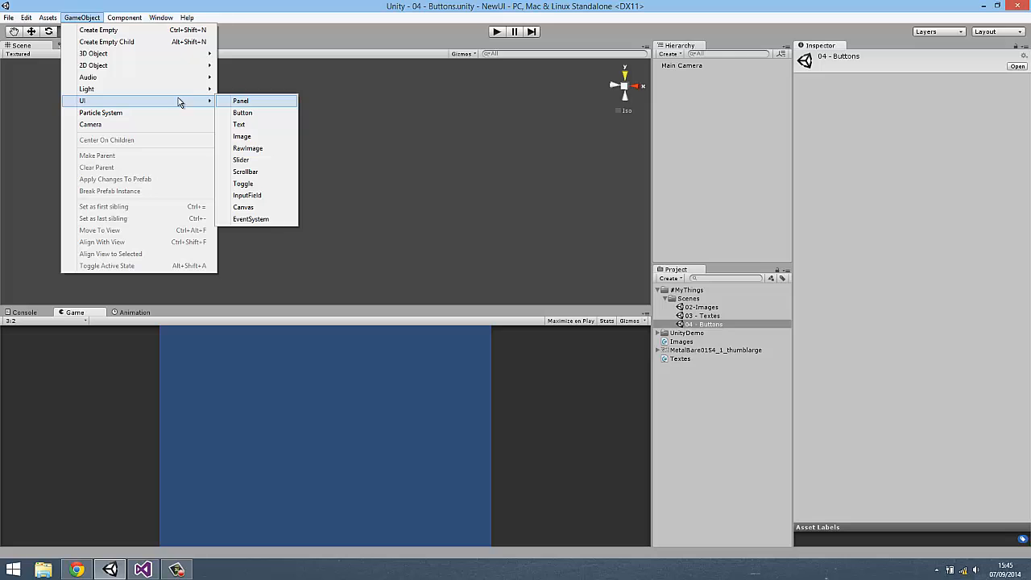
left_click(243, 113)
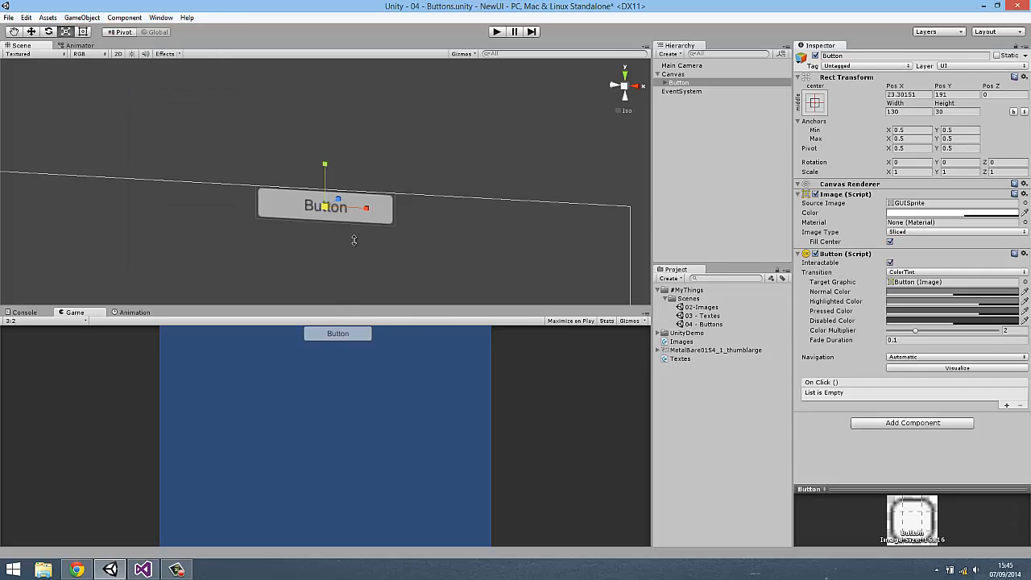
mouse_move(348, 309)
left_mouse_down()
mouse_move(349, 174)
mouse_move(349, 341)
mouse_move(349, 316)
left_mouse_up()
left_click_drag(328, 233, 350, 240, "alt")
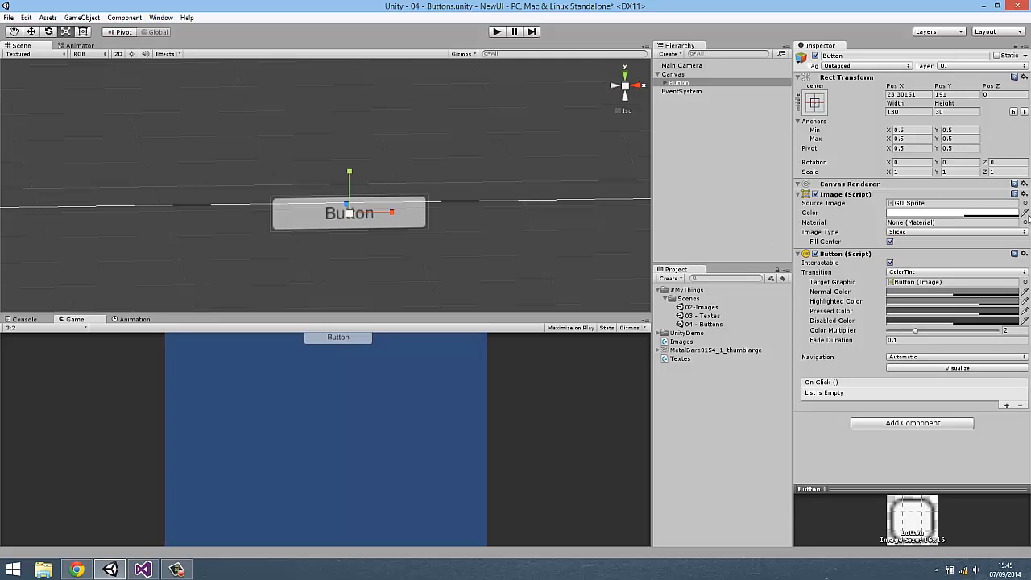
Try several sprites as the button's Source Image and settle on Unity - Flat.
left_click(1025, 203)
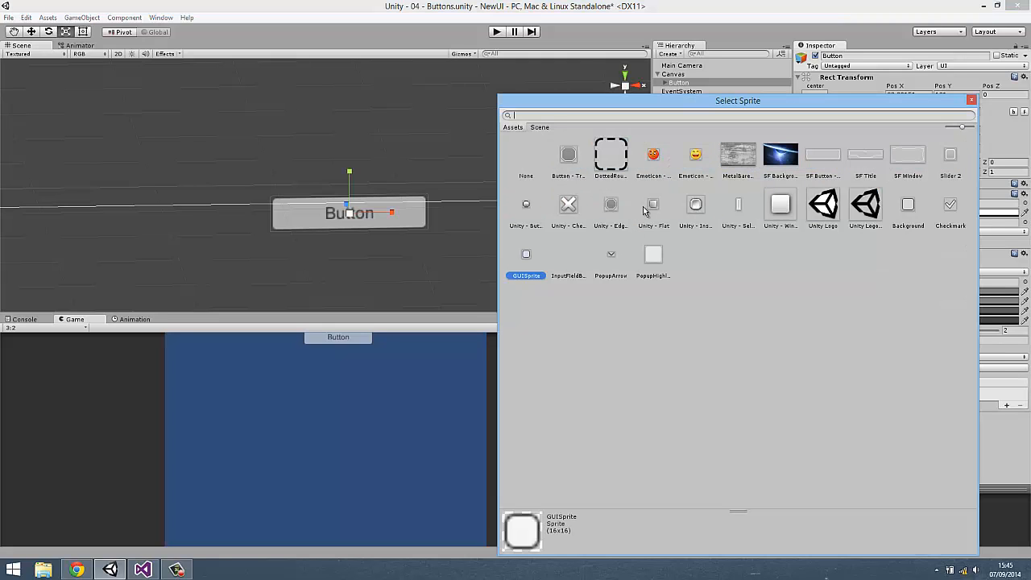
left_click(609, 172)
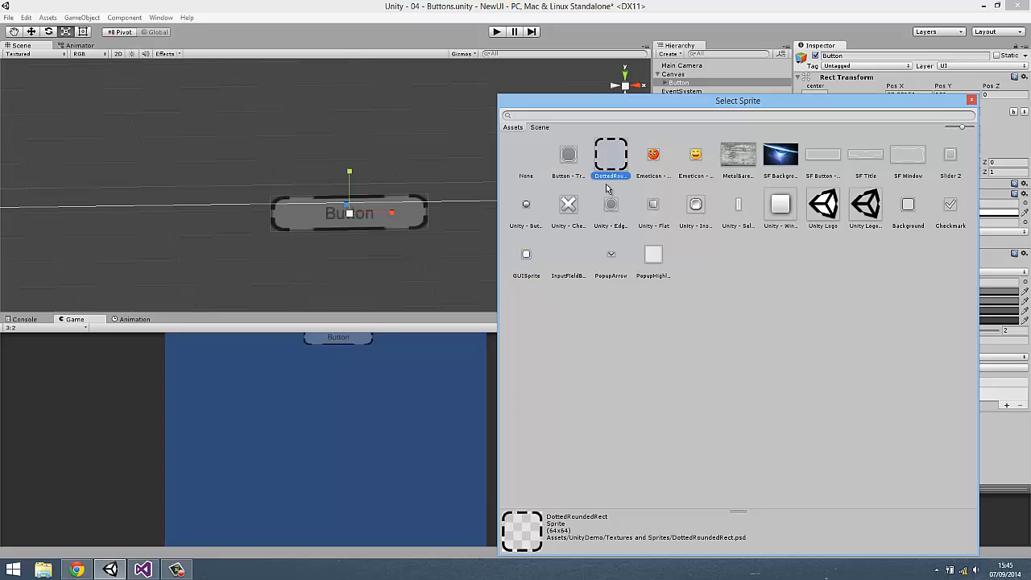
left_click(614, 207)
left_click(581, 204)
left_click(612, 256)
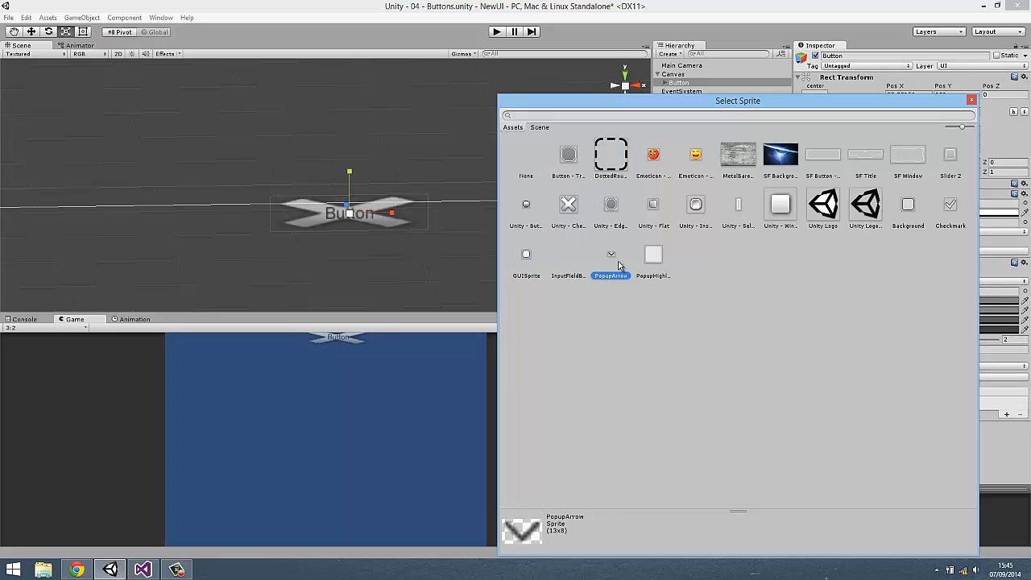
left_click(611, 205)
left_click(610, 161)
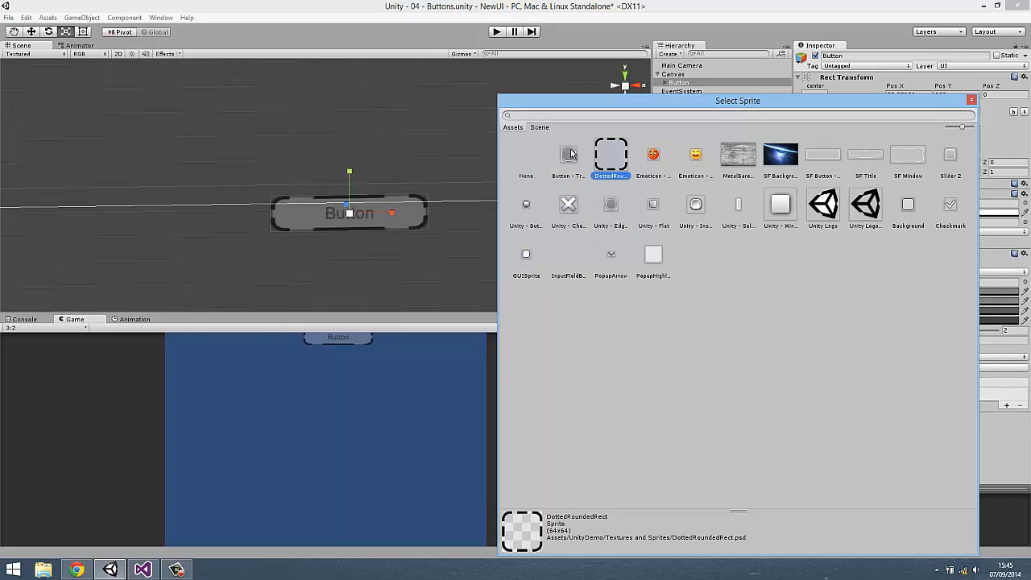
left_click(571, 155)
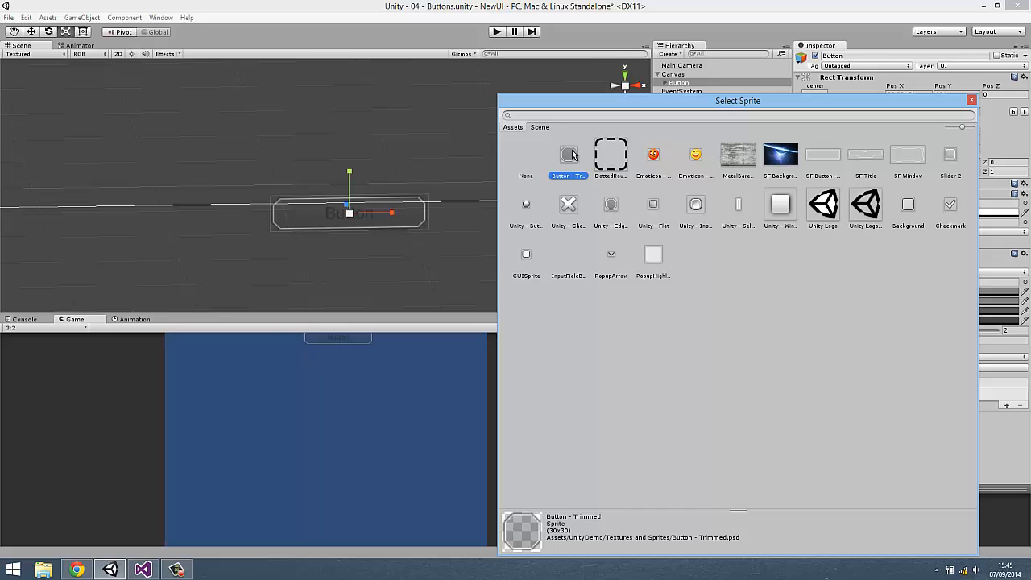
left_click(699, 209)
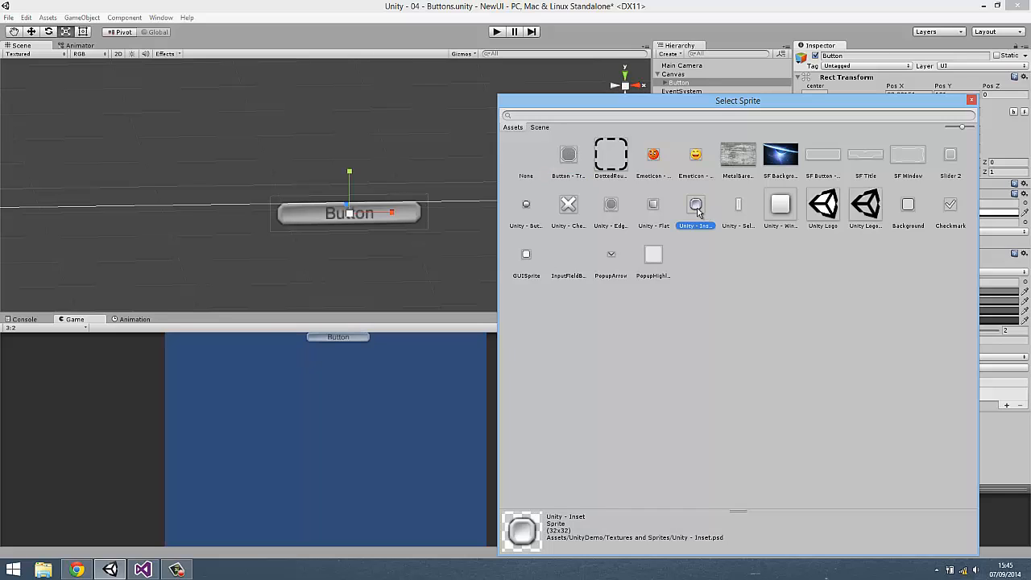
left_click(657, 210)
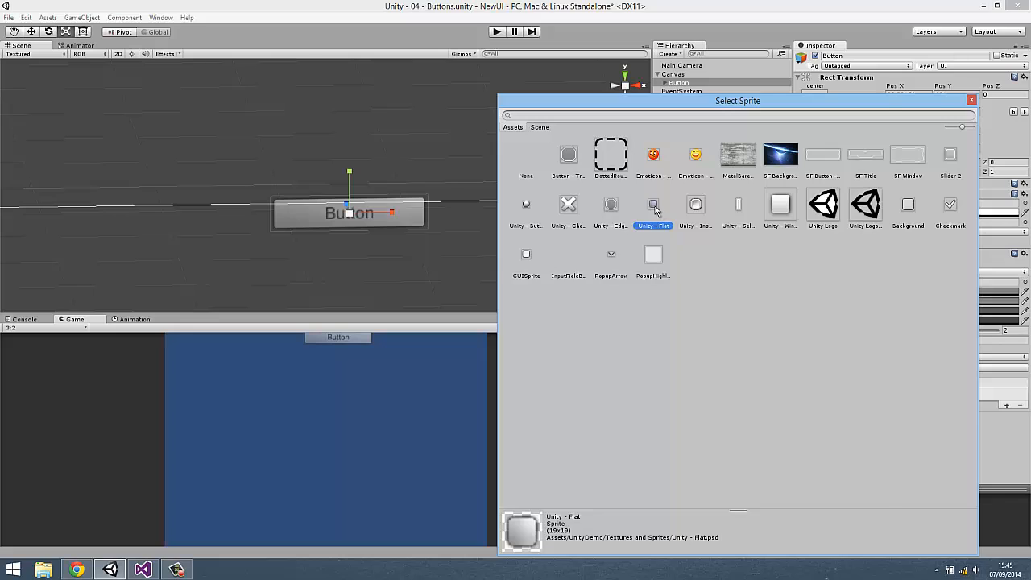
double_click(657, 210)
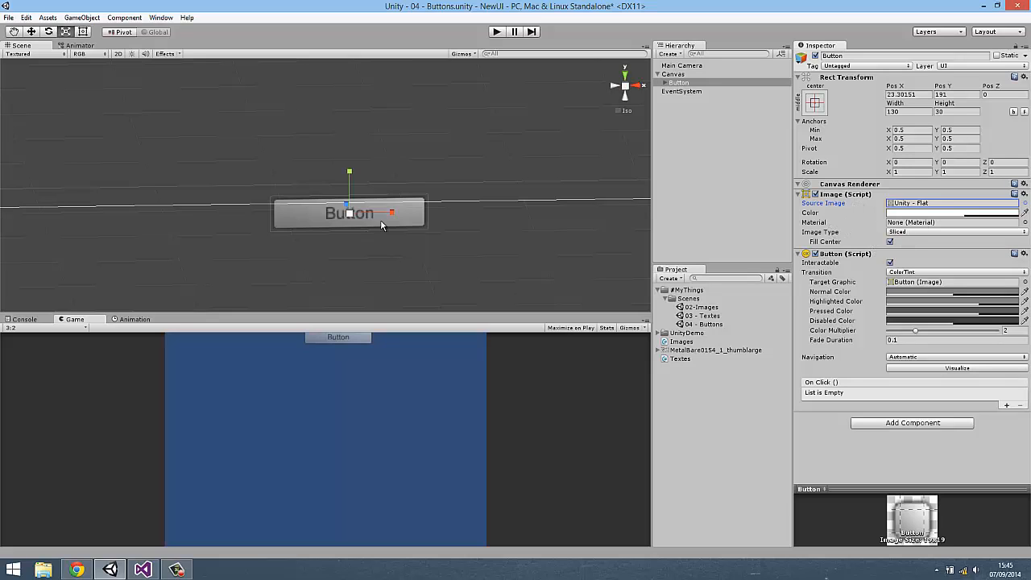
Try stretching the button horizontally, undo the change, and switch to the Rect Tool.
left_click_drag(394, 212, 435, 201)
key("ctrl+z")
left_click(83, 33)
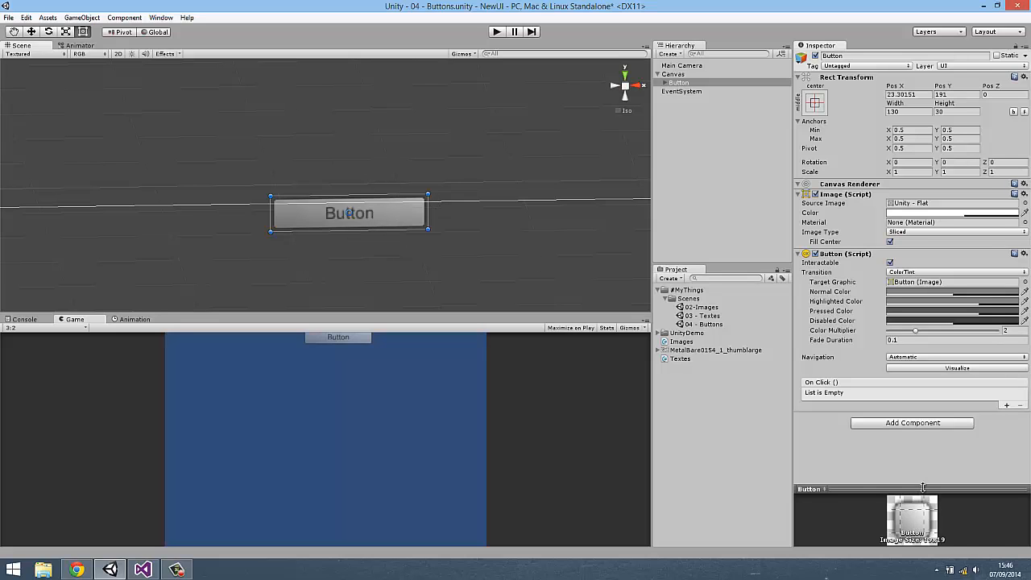
left_click_drag(925, 489, 948, 455)
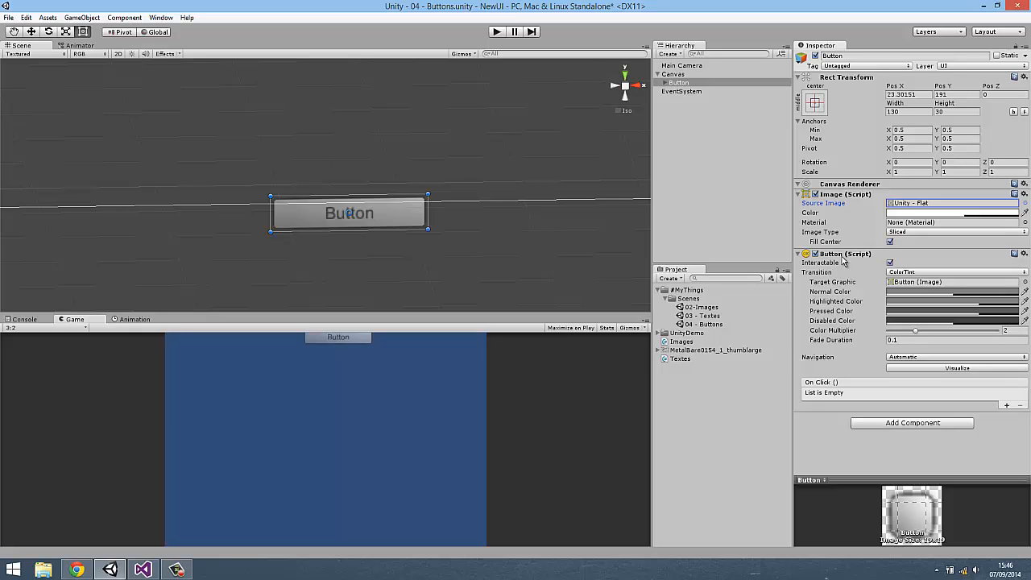
Switch the button's Interactable option off and on again, and look through the transition types, keeping ColorTint.
left_click(890, 263)
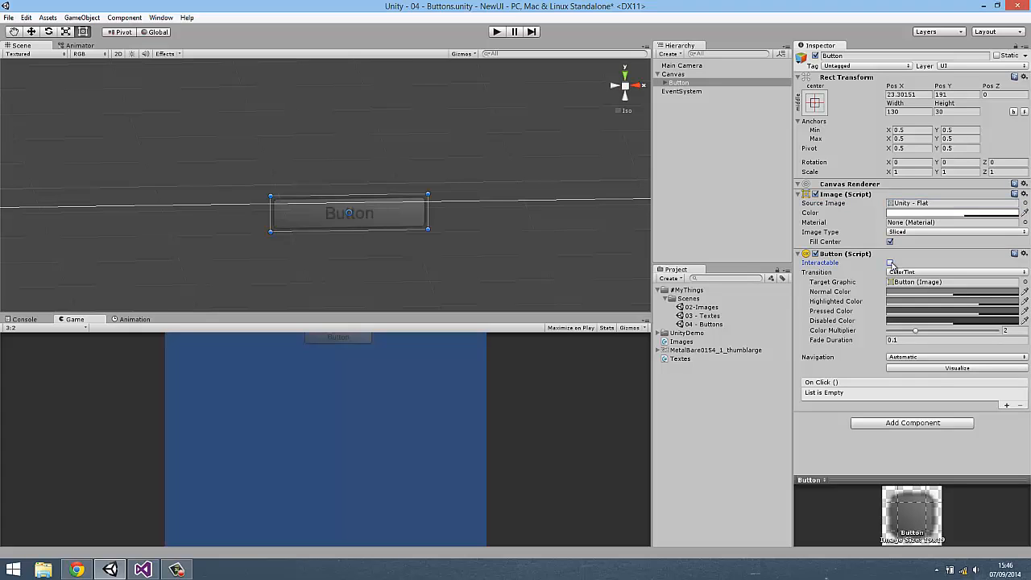
left_click(890, 263)
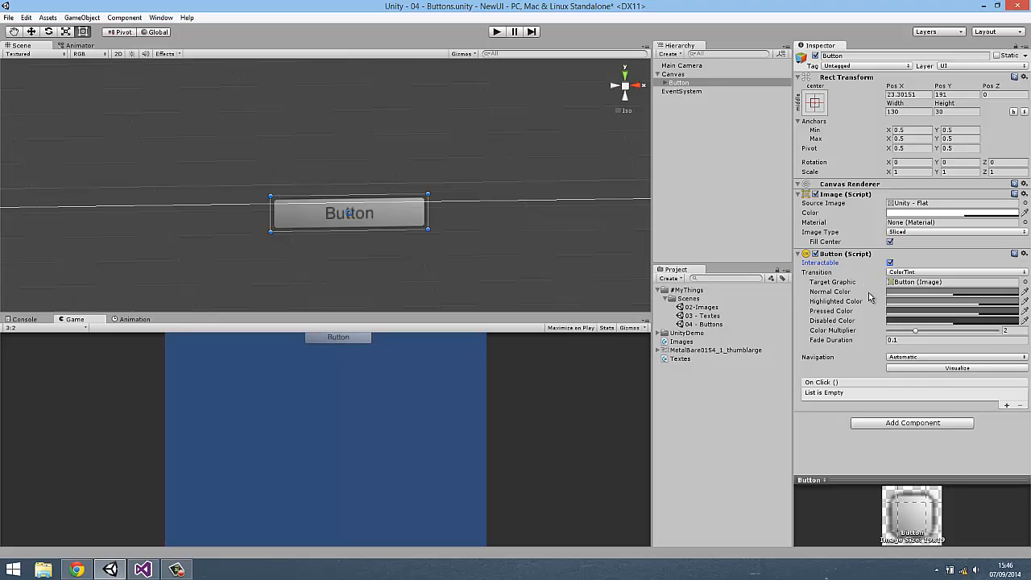
left_click(923, 274)
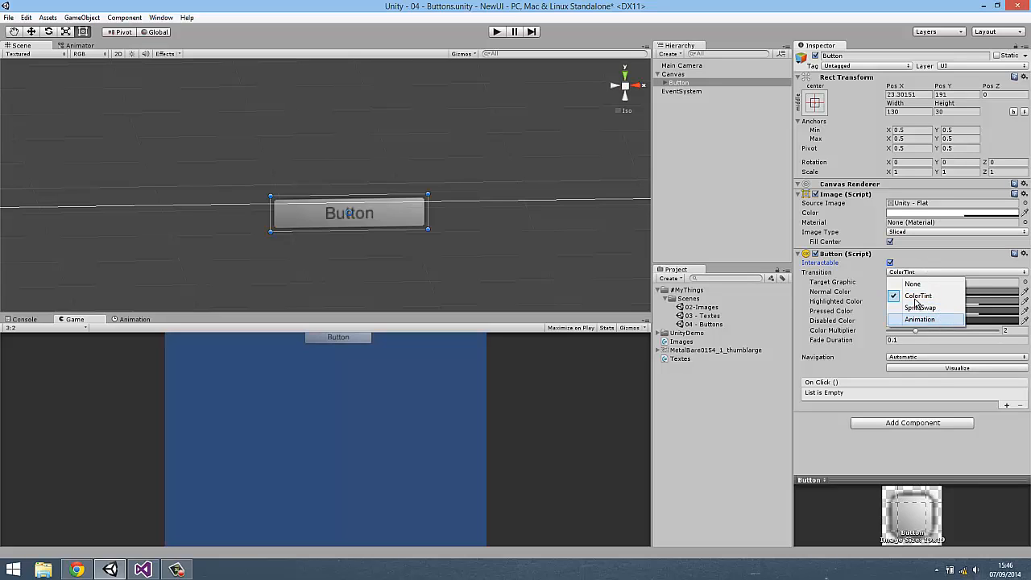
left_click(915, 296)
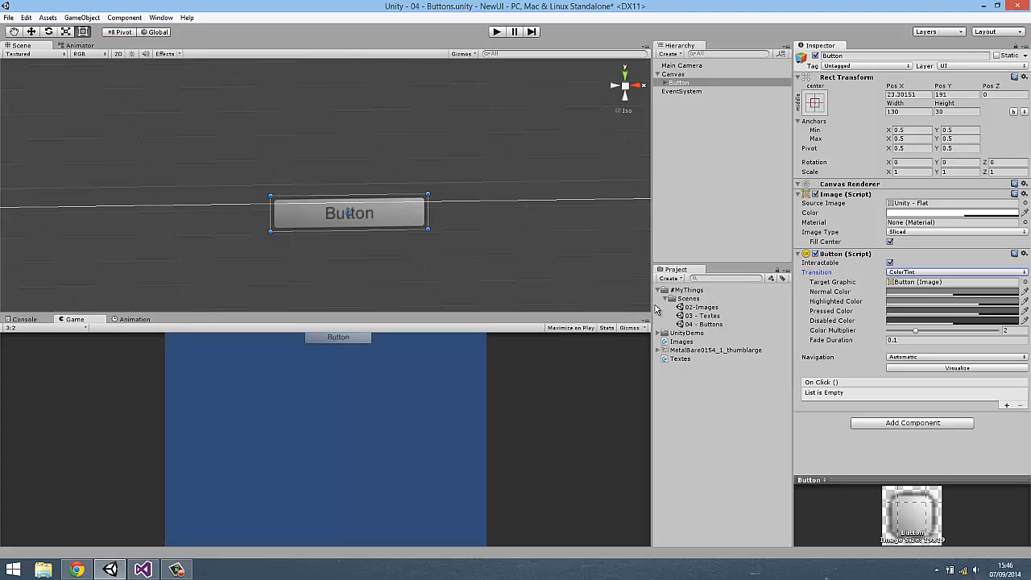
Make the button non-interactable while setting its Disabled Color to red (255, 22, 22), and restore Interactable.
scroll(383, 235, "up", 2)
scroll(383, 234, "up", 2)
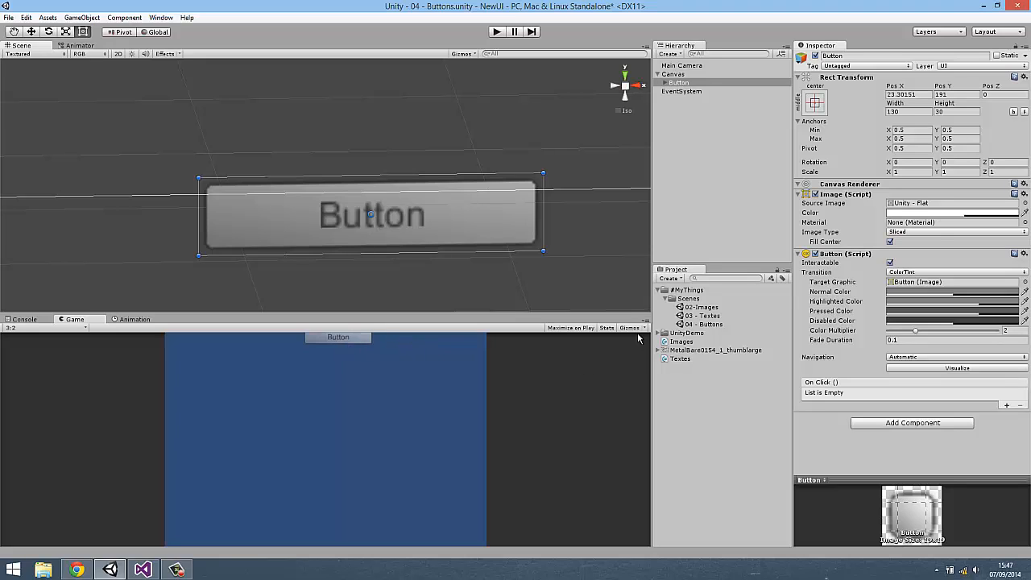
left_click(891, 264)
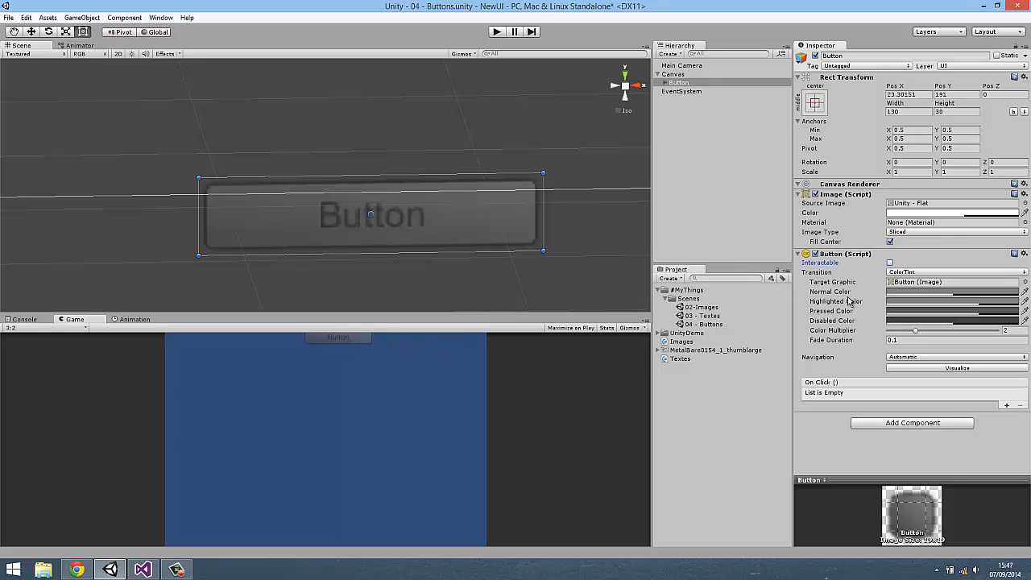
left_click(904, 320)
left_click_drag(596, 185, 585, 206)
left_click_drag(629, 211, 628, 182)
left_click_drag(574, 215, 543, 179)
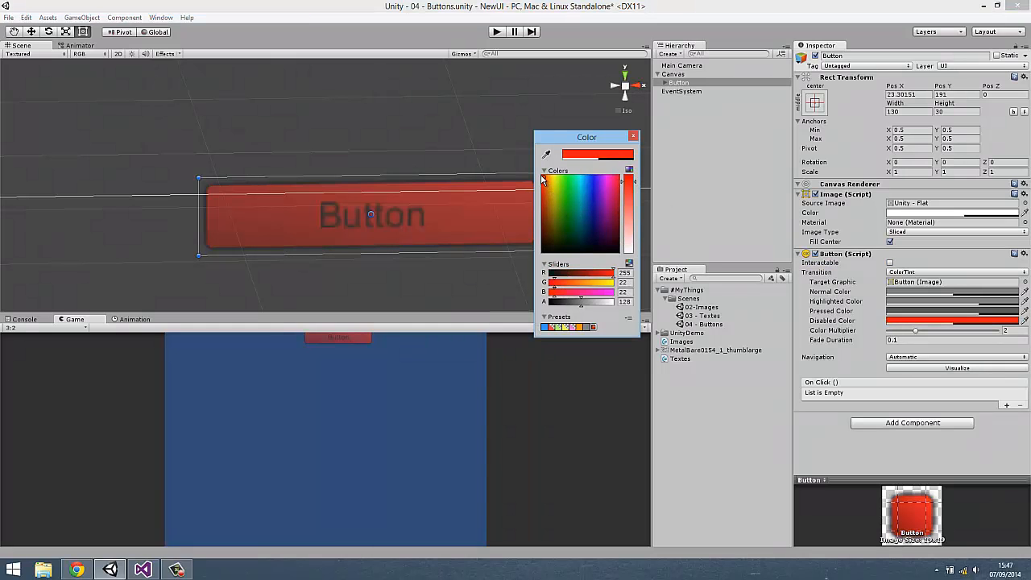
left_click(812, 426)
left_click(890, 263)
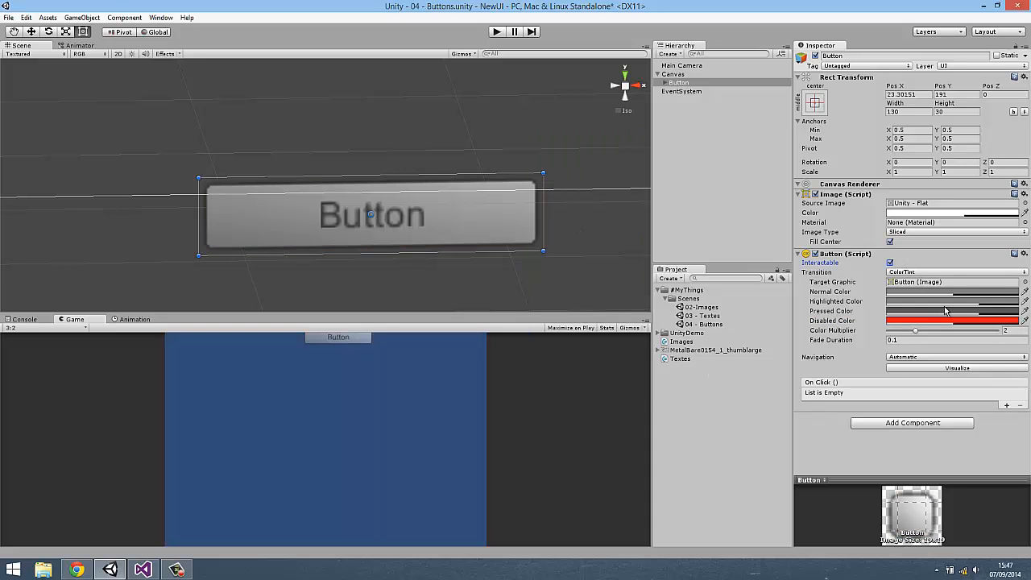
Set the button's Highlighted Color to blue (65, 162, 253).
left_click(897, 303)
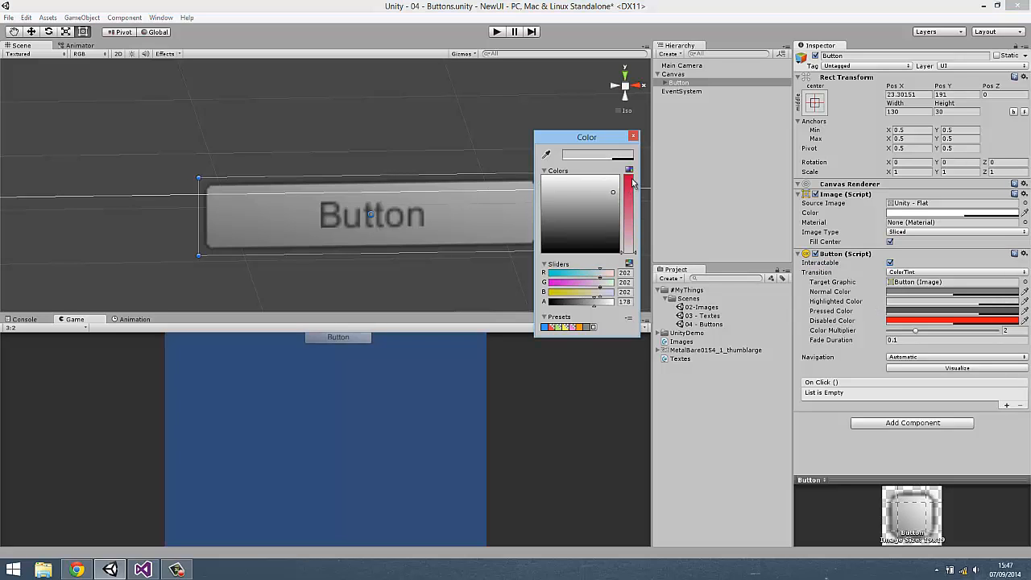
left_click(633, 178)
left_click_drag(597, 184, 587, 177)
left_click(631, 195)
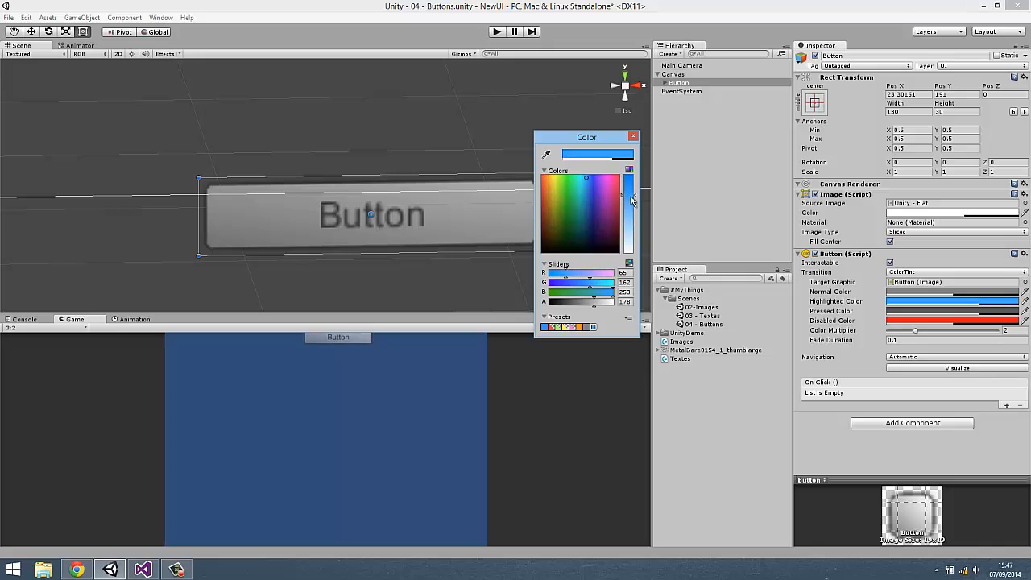
Set the button's Pressed Color to bright green and close the color picker.
left_click(893, 311)
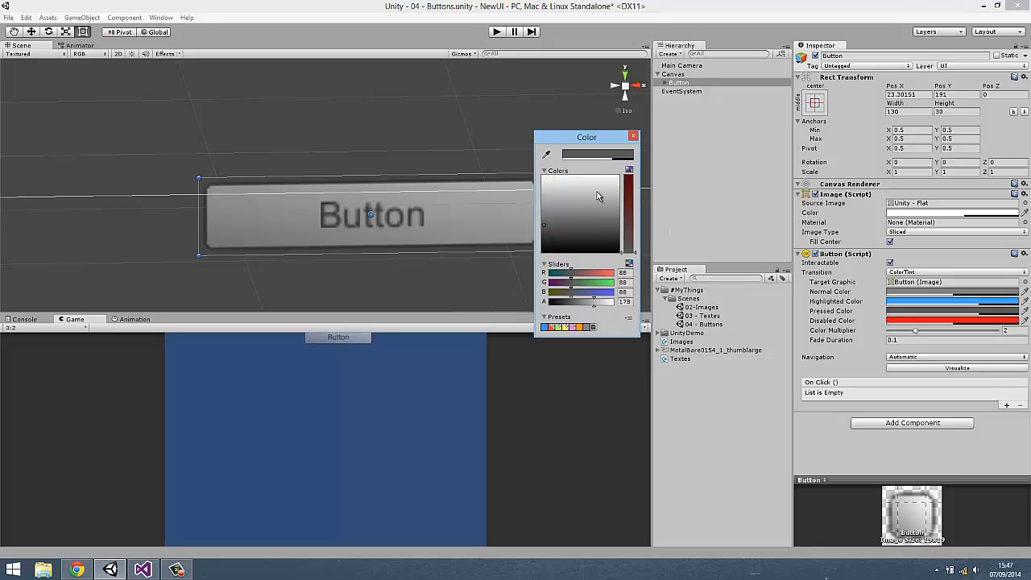
mouse_move(597, 192)
left_mouse_down()
mouse_move(630, 175)
mouse_move(563, 178)
left_mouse_up()
left_click(838, 414)
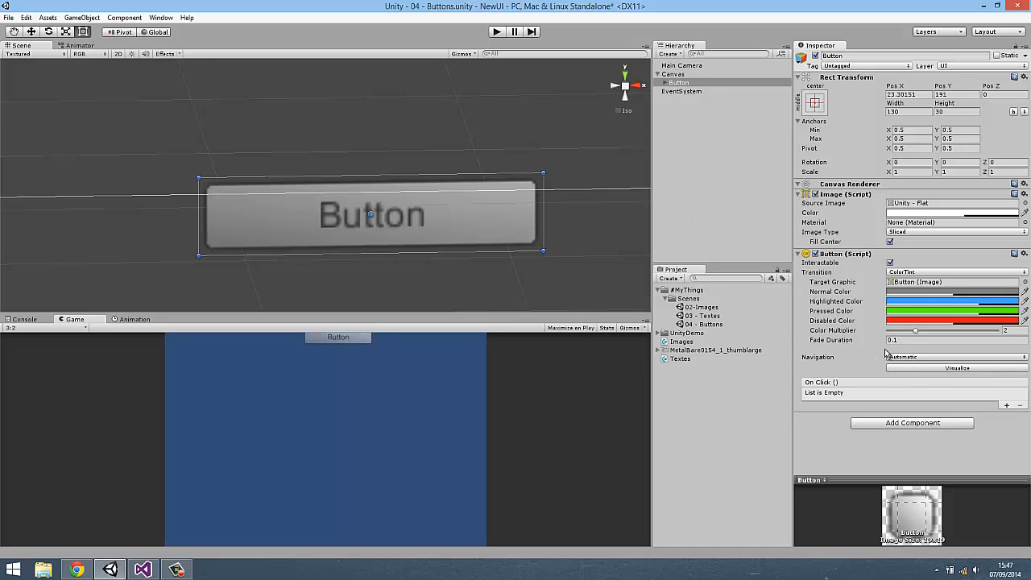
Run the scene to test the button's highlighted, pressed and disabled tints, and stop play mode.
left_click(496, 31)
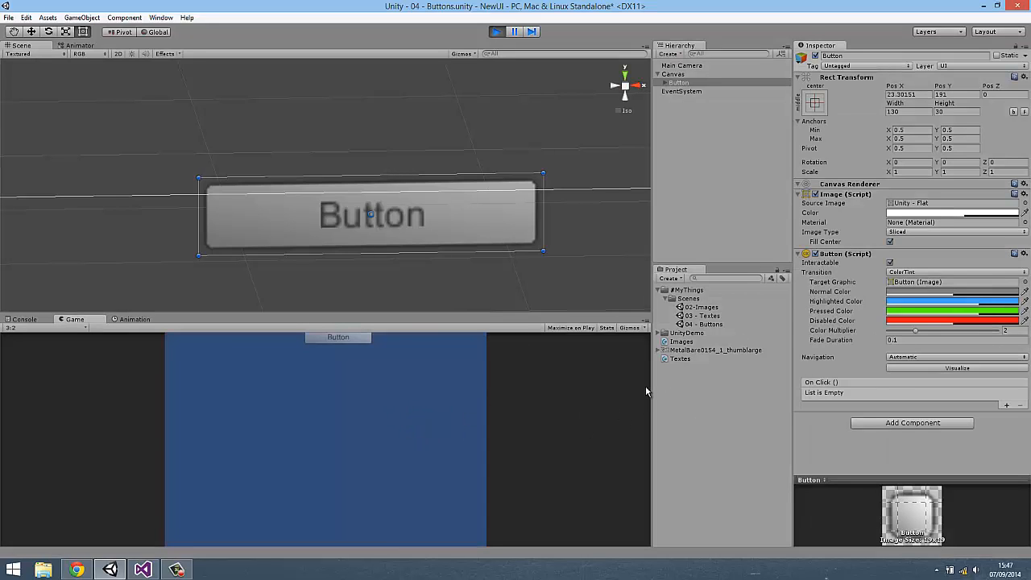
left_click(357, 337)
left_click(356, 338)
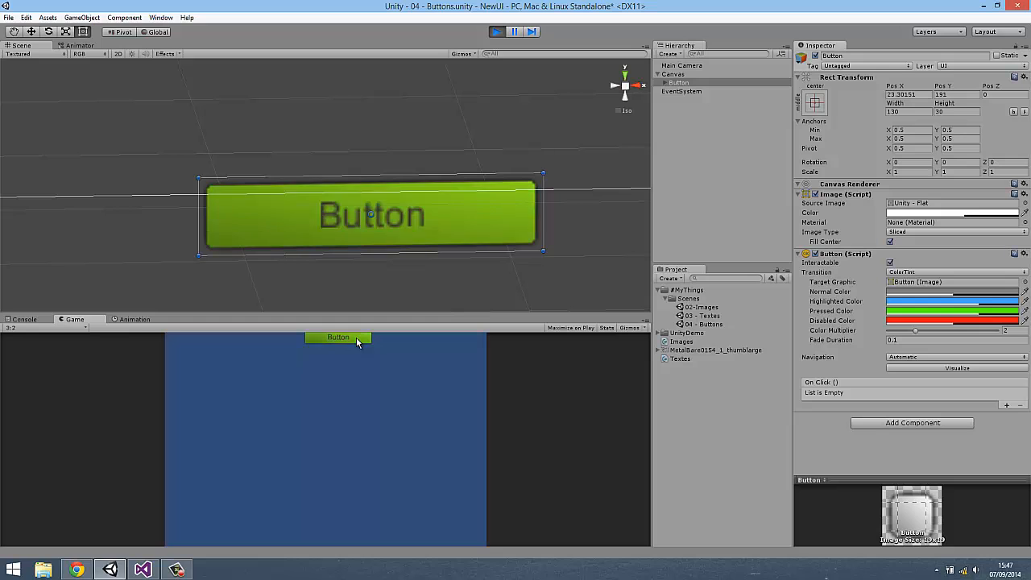
left_click(356, 338)
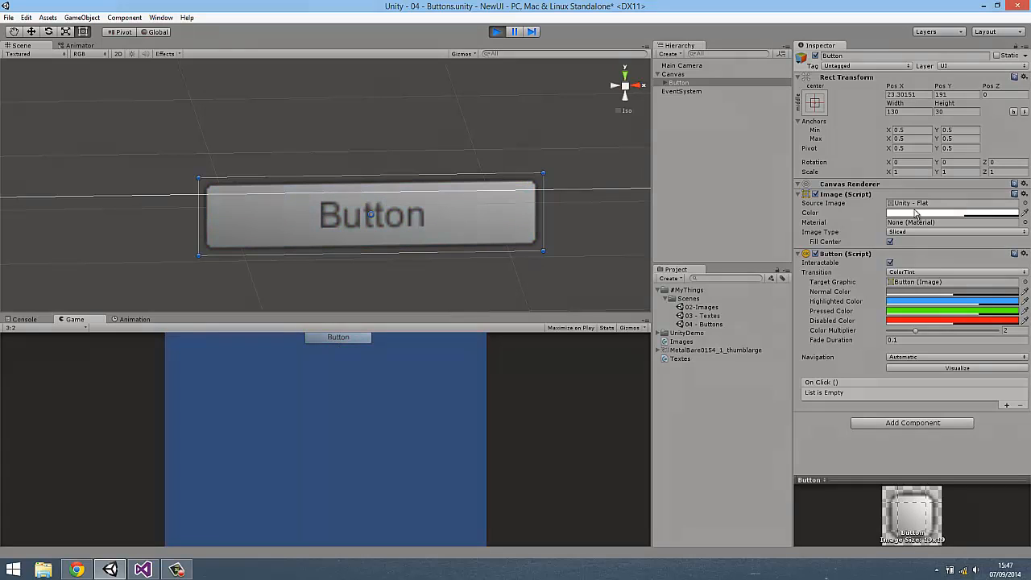
left_click(890, 263)
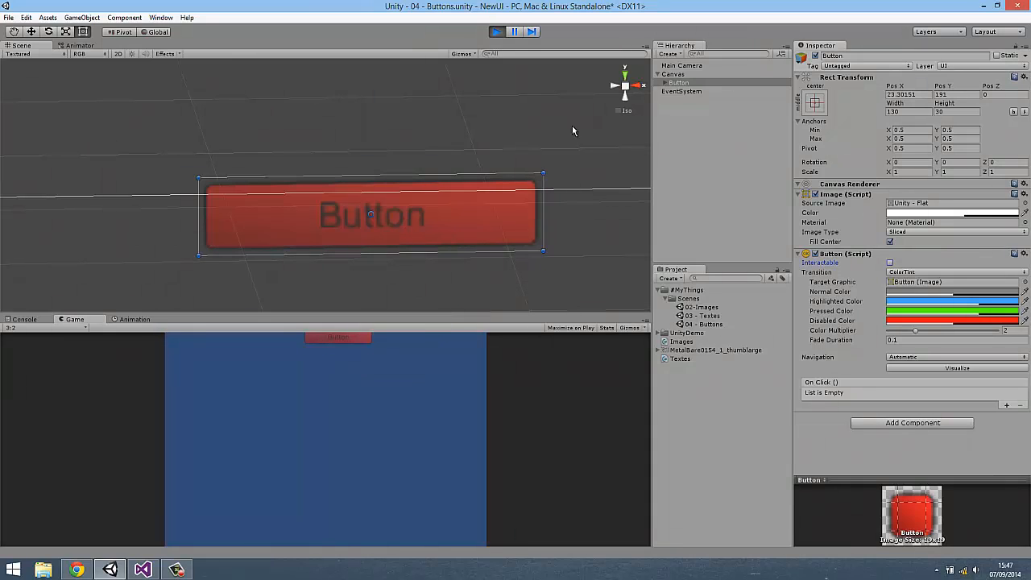
left_click(496, 32)
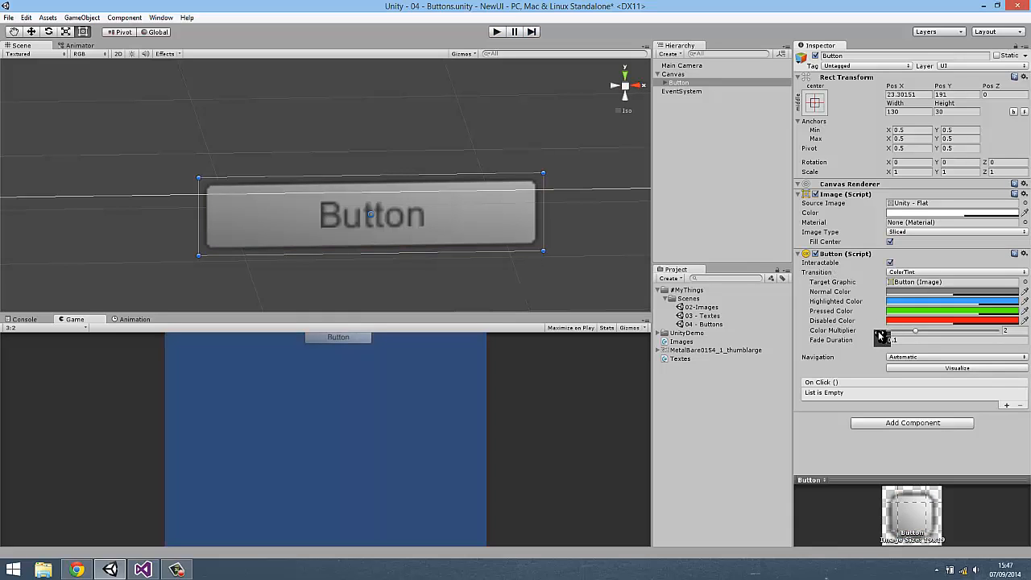
Try changing the button's Fade Duration and undo the change.
mouse_move(881, 343)
left_mouse_down()
mouse_move(964, 338)
mouse_move(877, 346)
left_mouse_up()
key("ctrl+z")
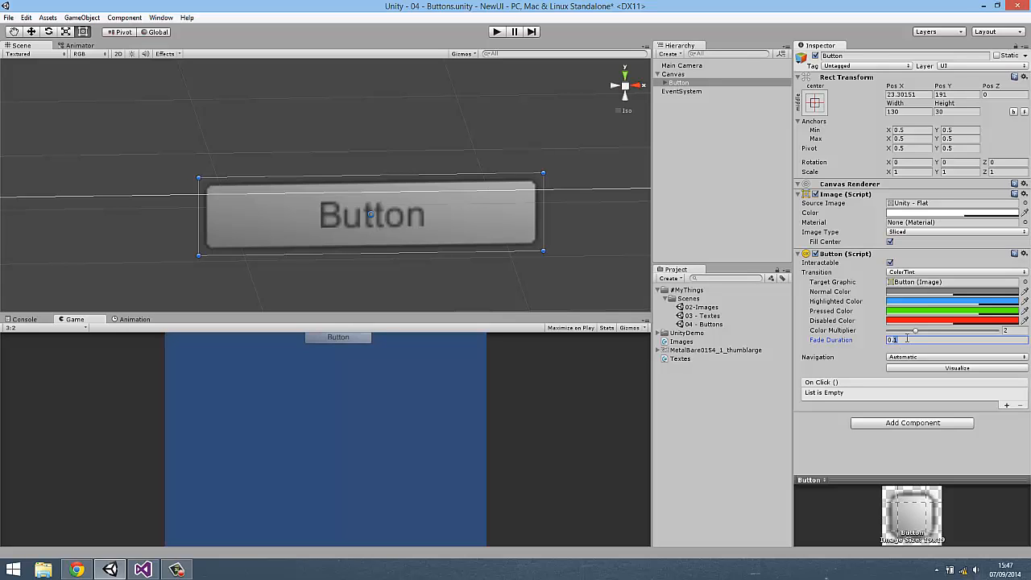
Change the button's transition to SpriteSwap and assign DottedRoundedRect as its Highlighted Sprite.
left_click(911, 273)
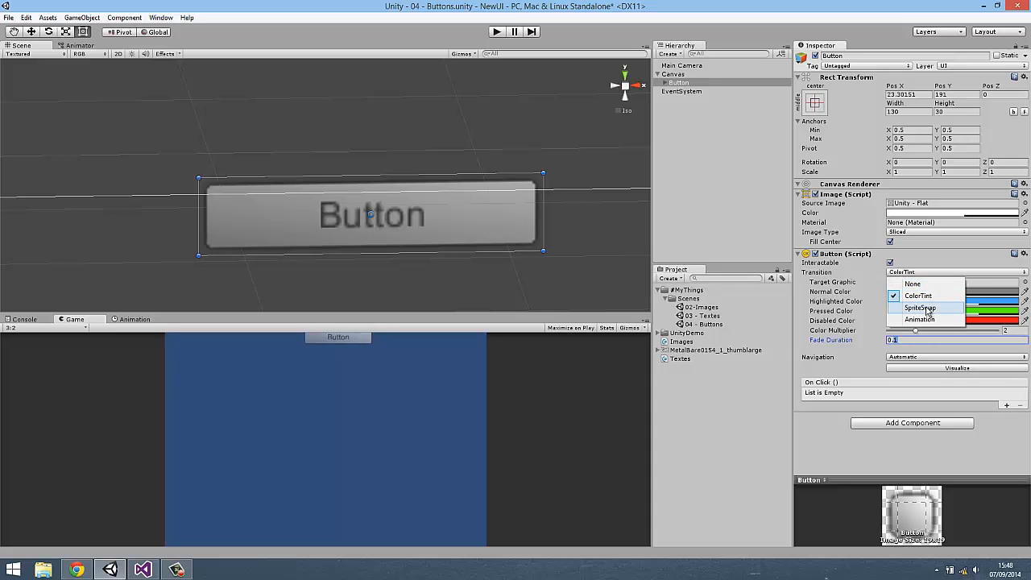
left_click(921, 308)
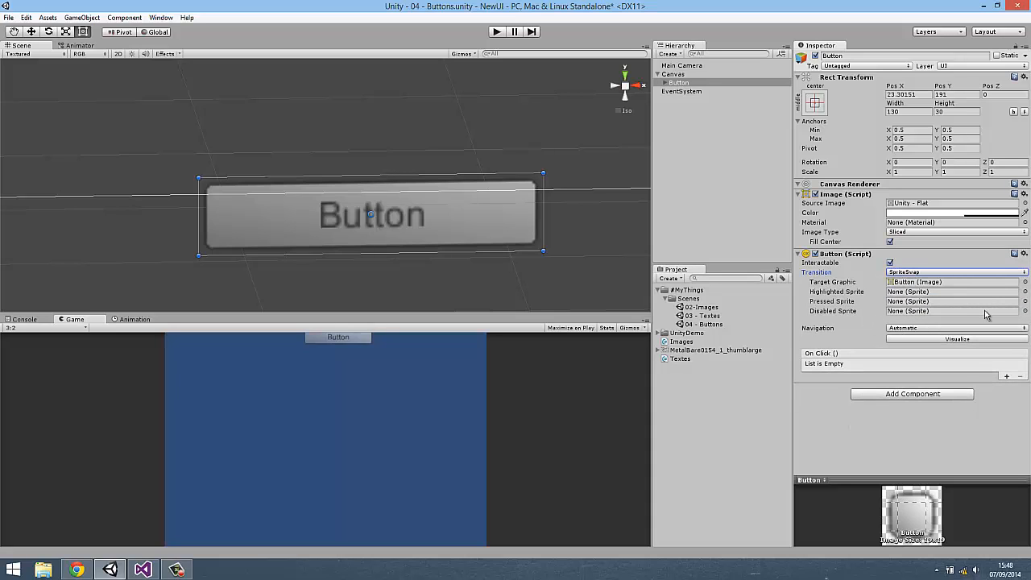
left_click(1026, 292)
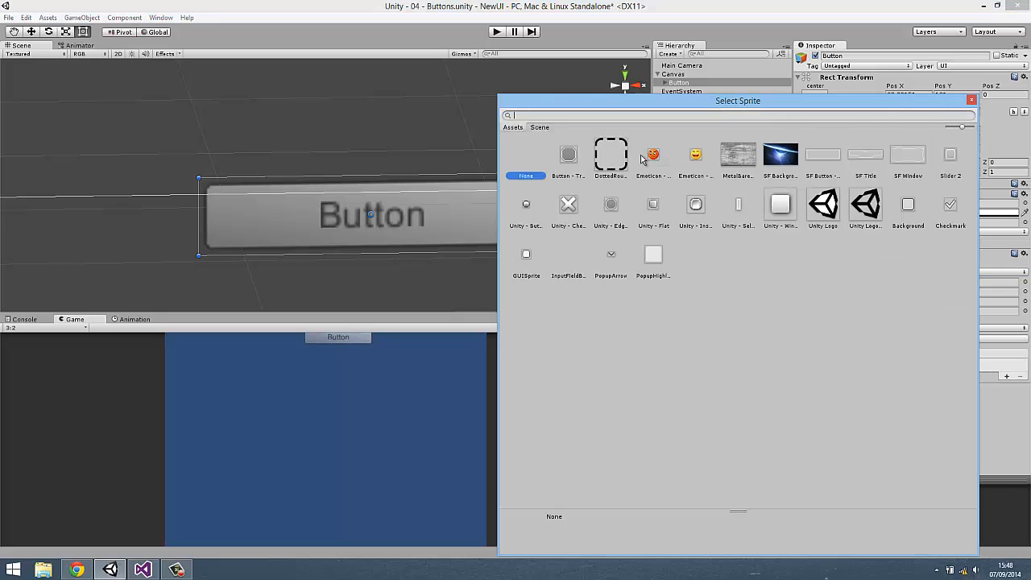
double_click(606, 157)
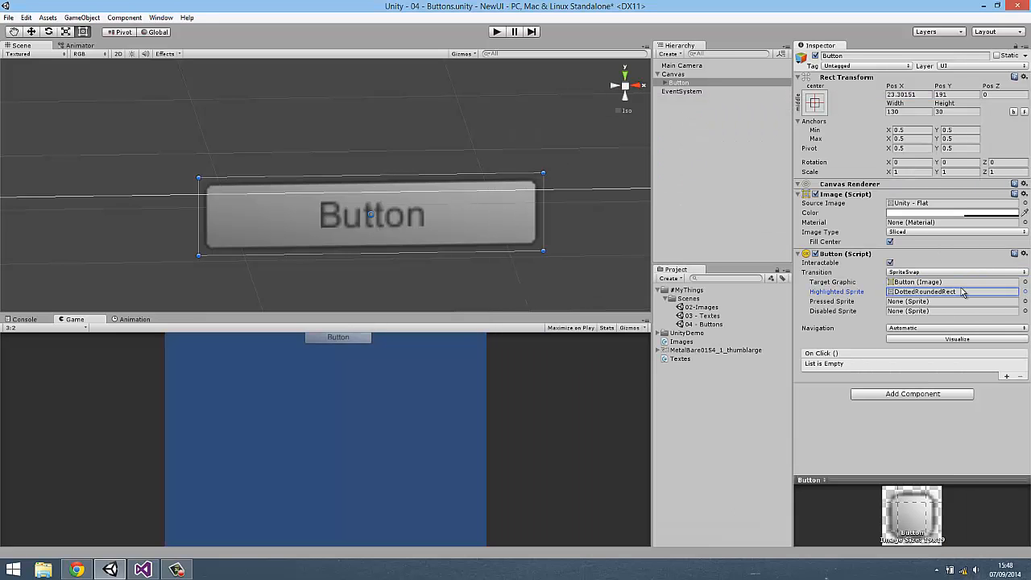
Locate the objects referenced by the button's Target Graphic and Highlighted Sprite.
left_click(903, 283)
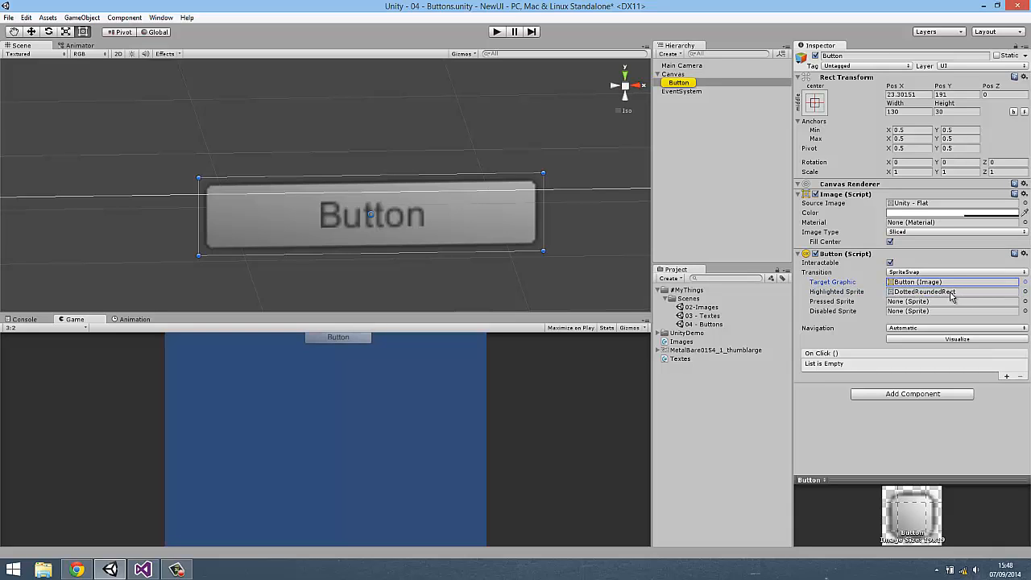
left_click(917, 296)
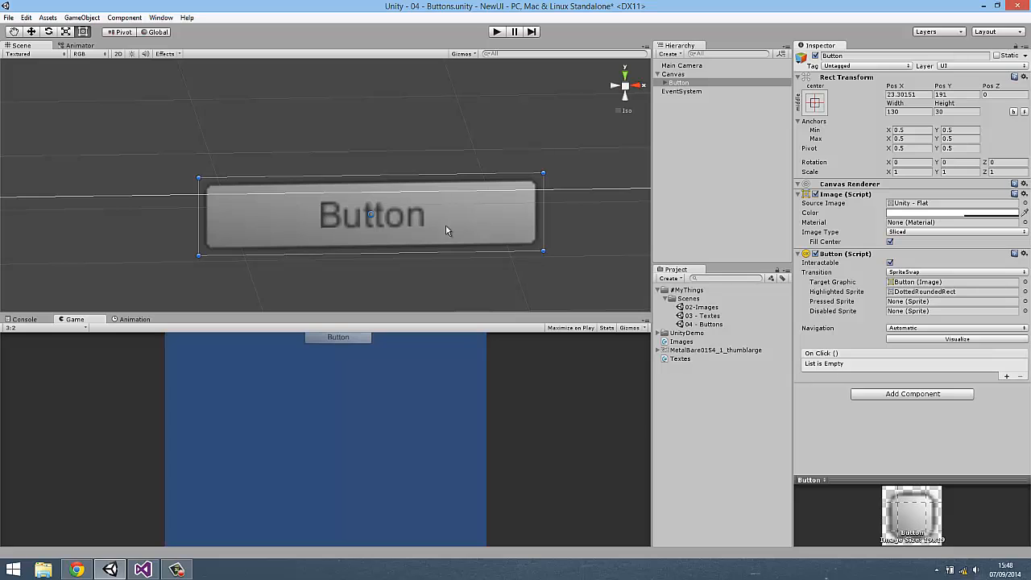
left_click(314, 195)
left_click(32, 31)
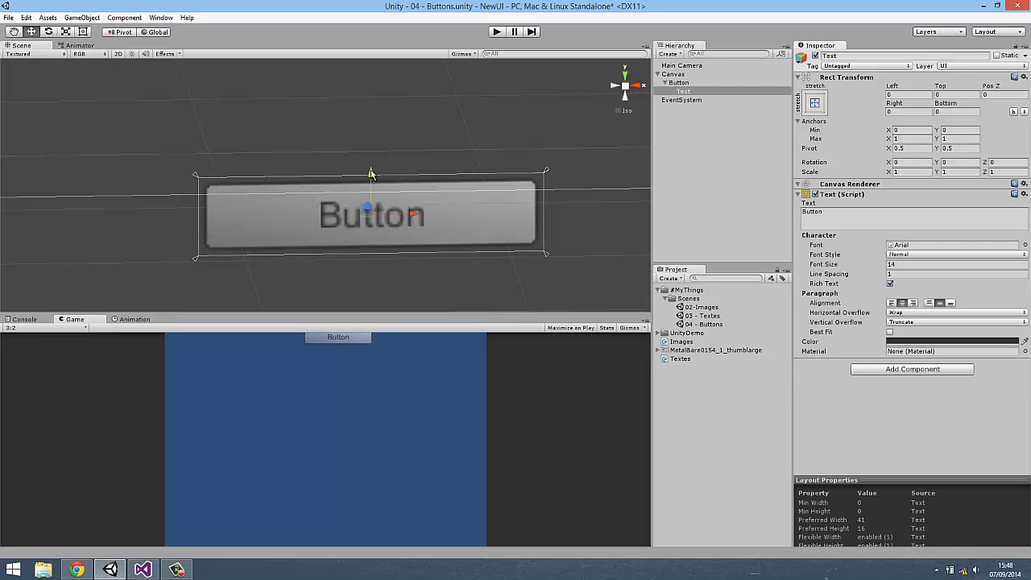
left_click_drag(370, 184, 369, 250)
key("ctrl+z")
key("ctrl+z")
key("ctrl+z")
Move the Button object straight down to the middle of the canvas, at Pos Y about 23.
left_click(682, 83)
left_click_drag(383, 177, 359, 504)
key("f")
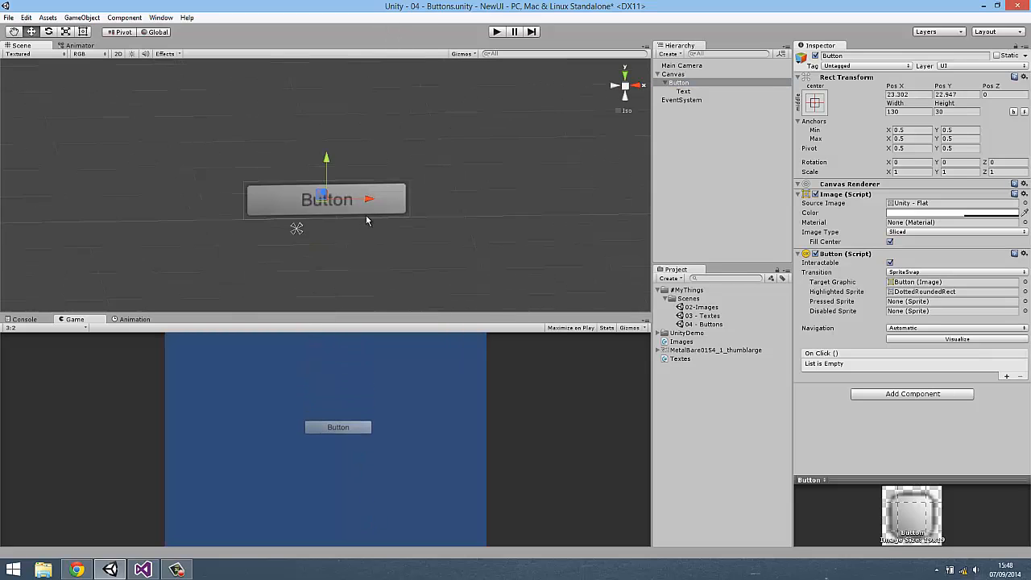
Enlarge the Game view, run the scene to test the button's SpriteSwap transition, and stop play mode.
left_click_drag(407, 314, 515, 158)
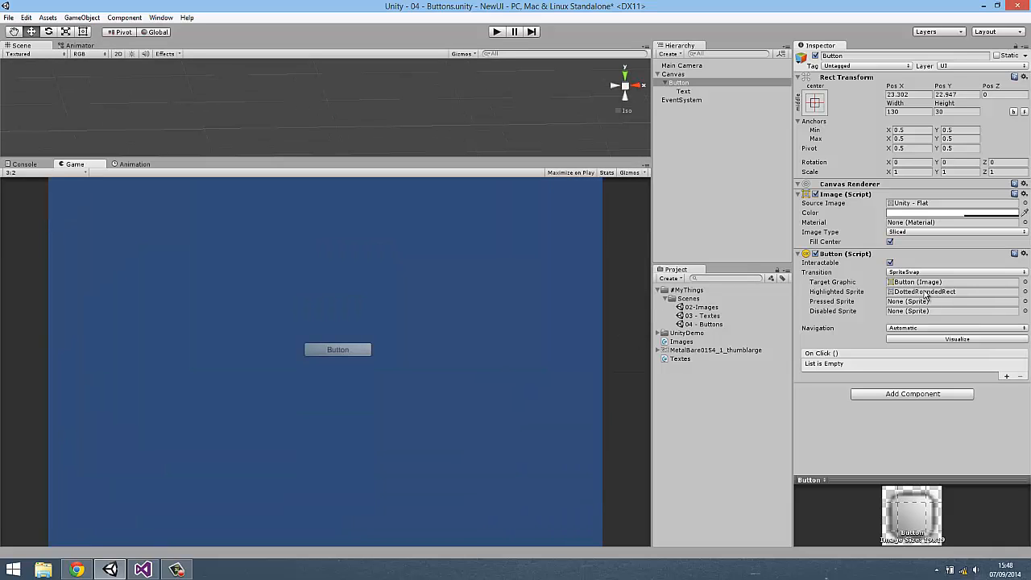
left_click(496, 32)
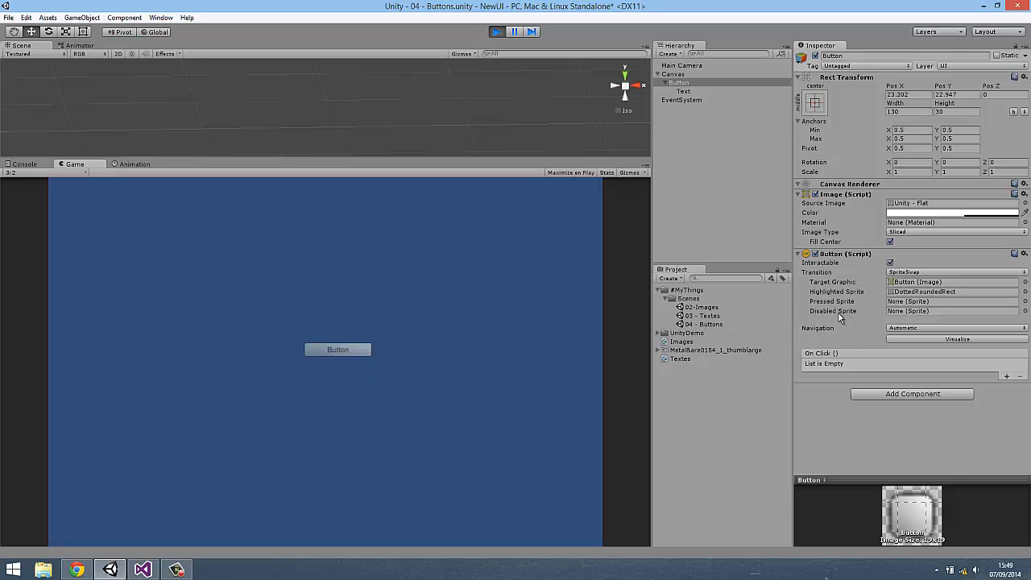
left_click(499, 32)
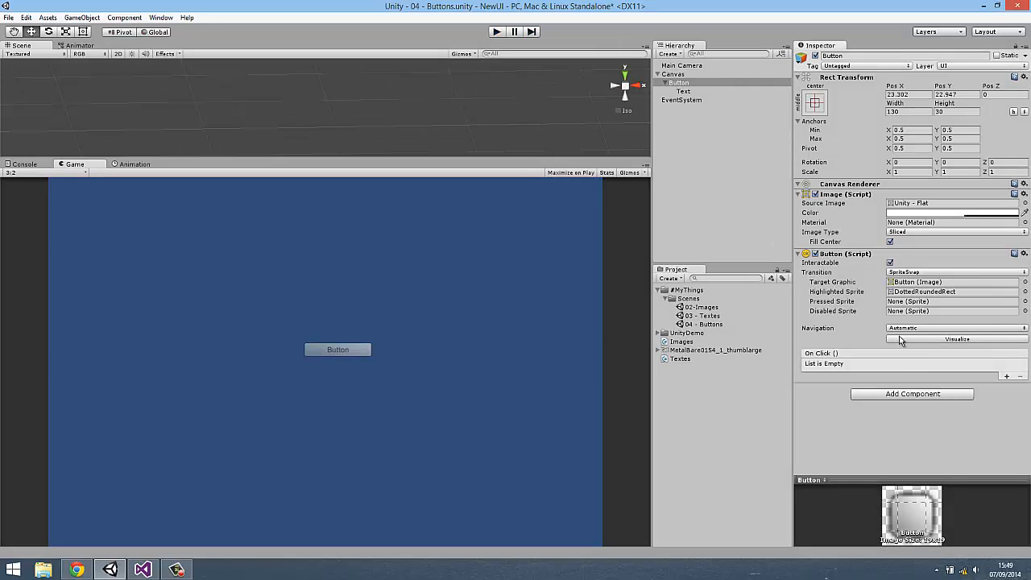
Change the button's transition to Animation and test it in play mode, including with Interactable off.
left_click(900, 273)
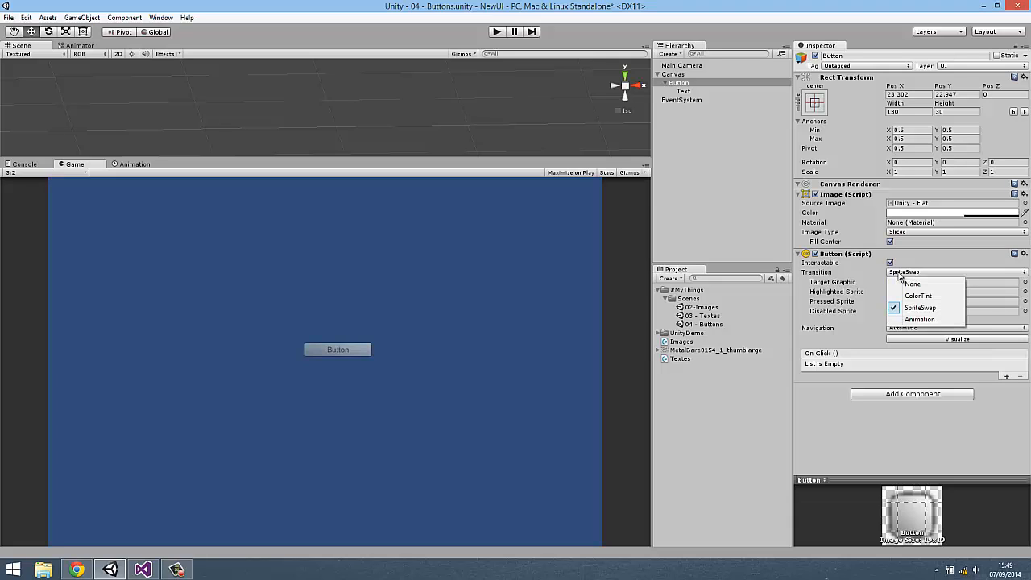
left_click(923, 320)
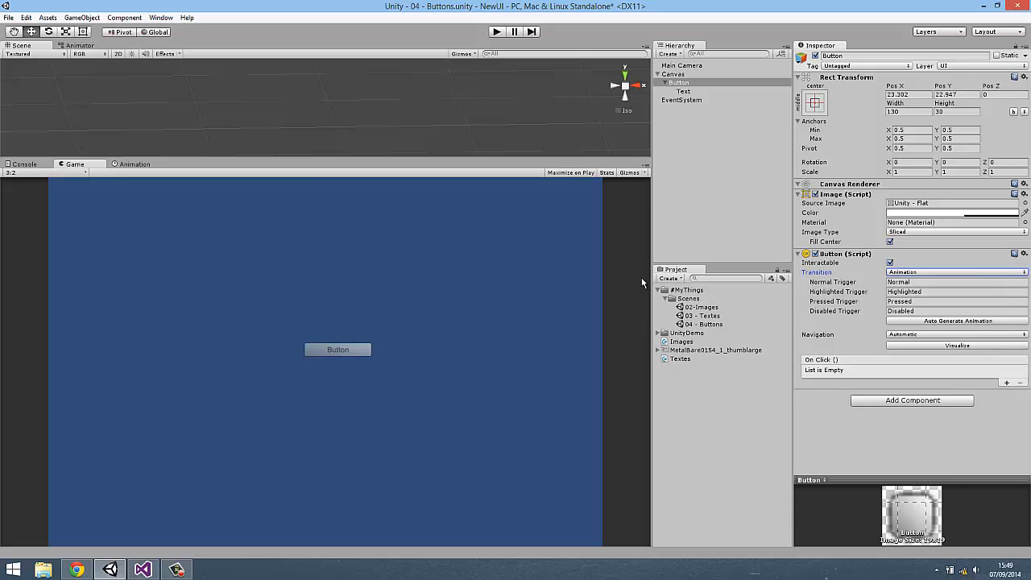
left_click(498, 32)
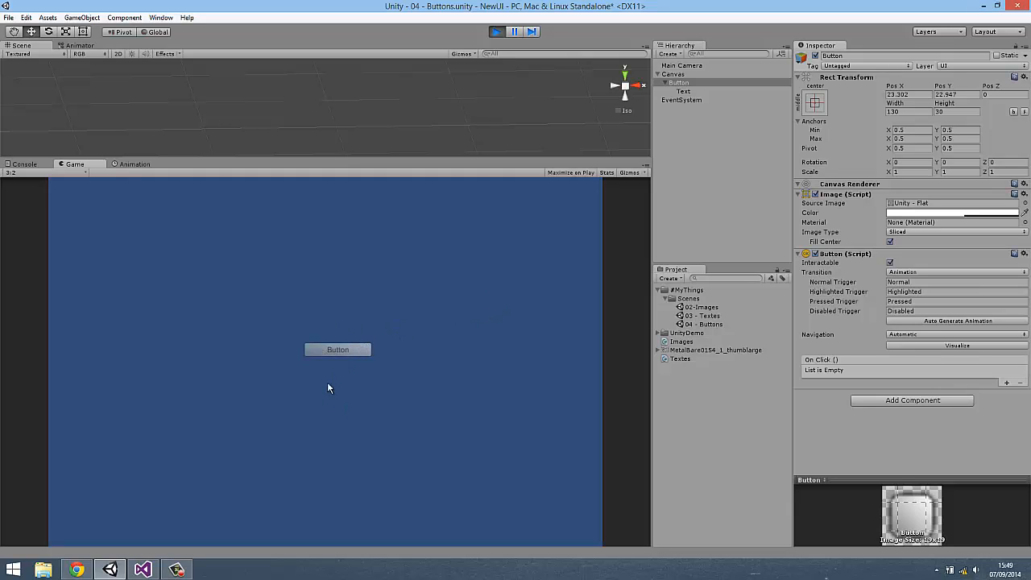
left_click(890, 264)
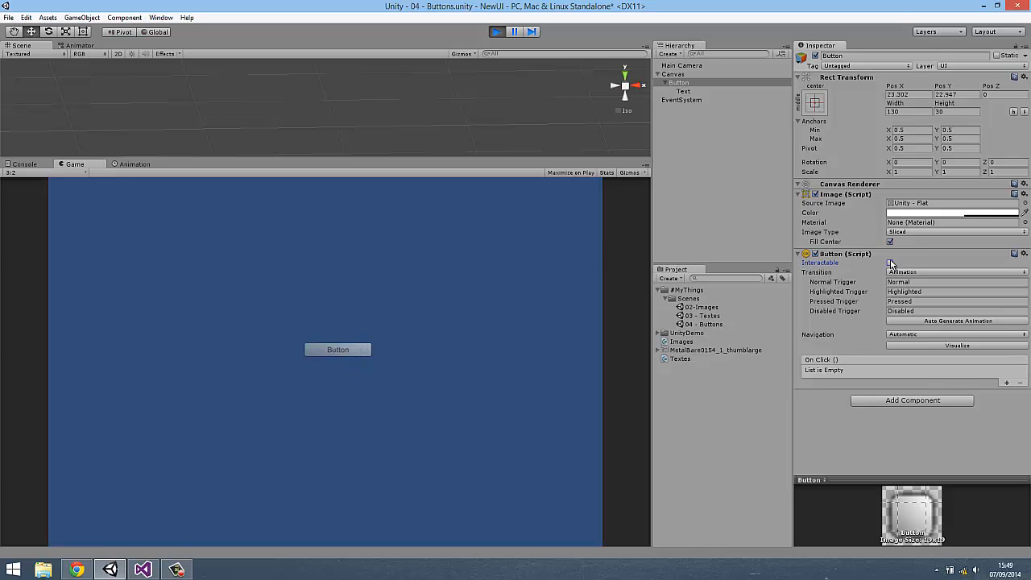
left_click(492, 31)
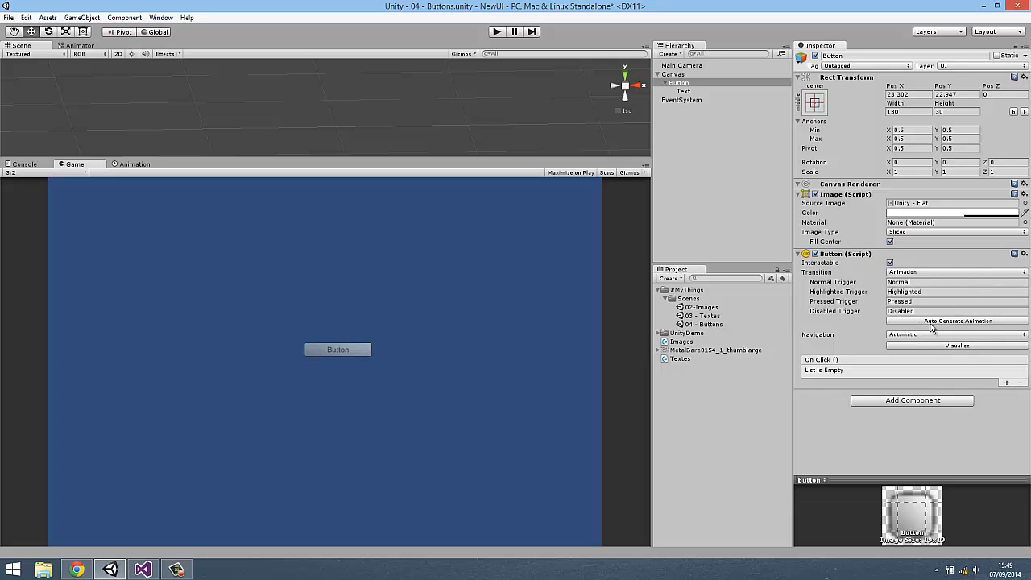
Start auto-generating the button's animation and create a folder named Animation inside #MyThings for the controller.
left_click(982, 322)
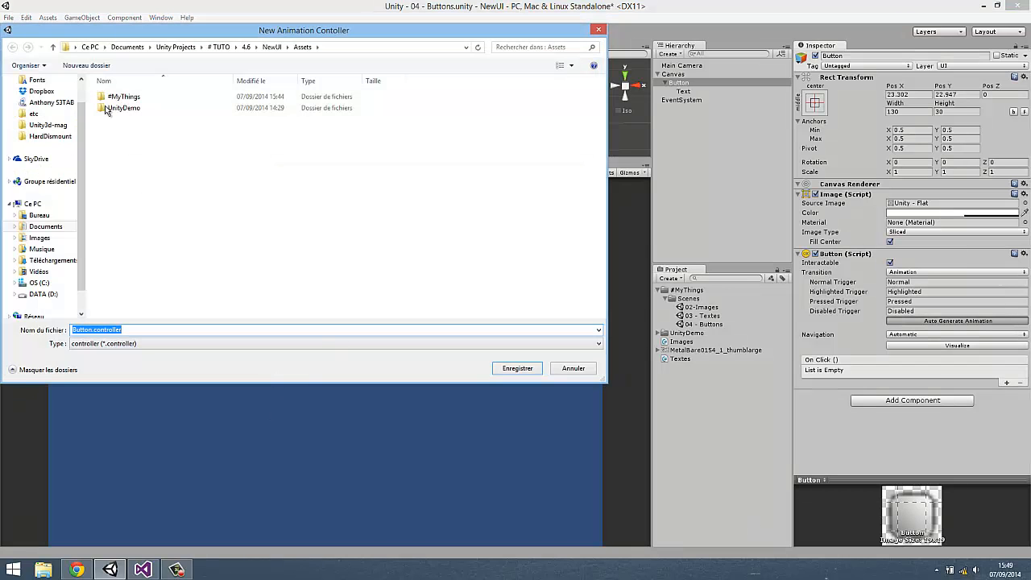
double_click(113, 97)
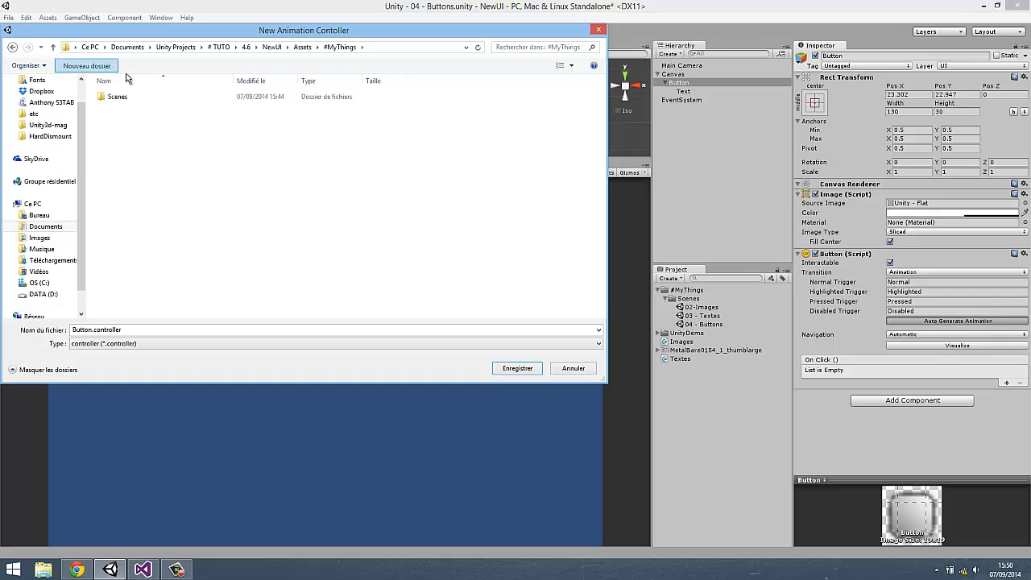
left_click(86, 66)
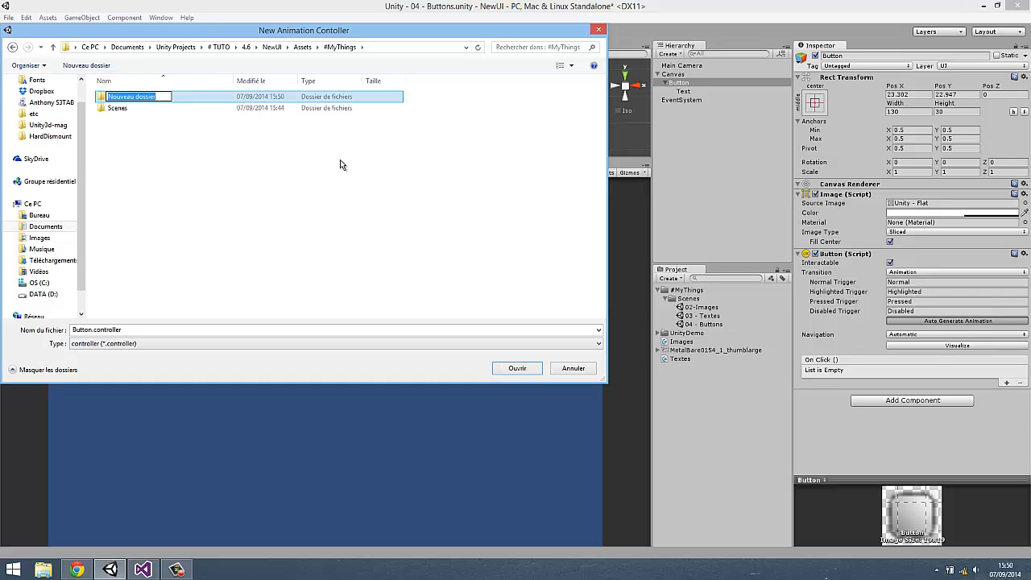
type("Animation")
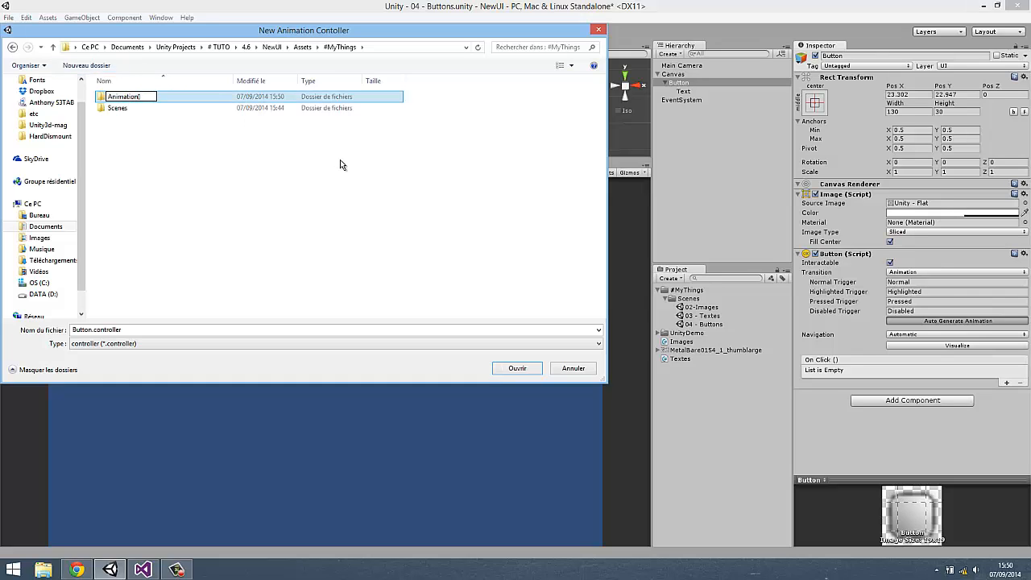
key("Return")
key("Return")
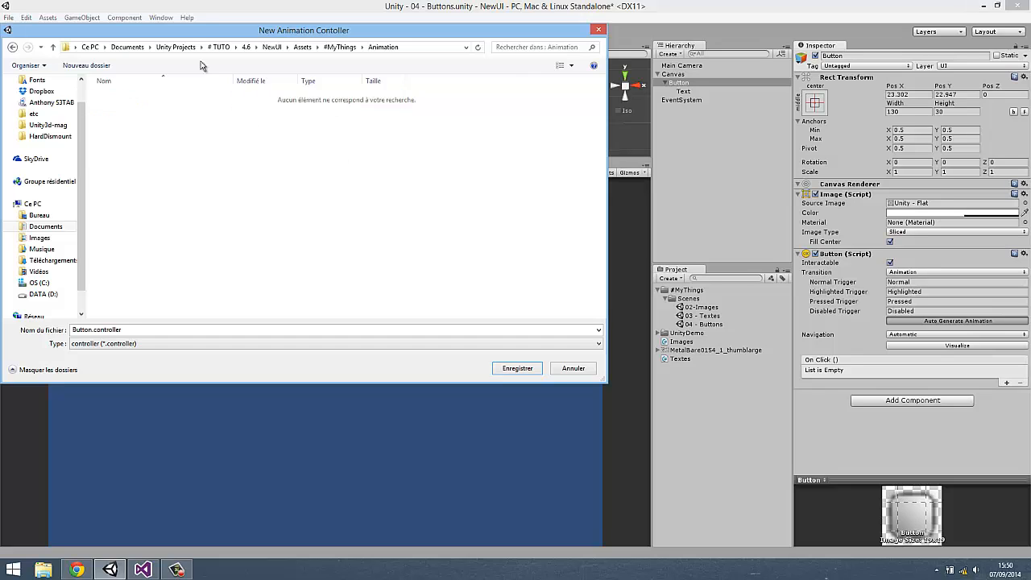
Create a Button subfolder inside Animation and save Button.controller in it.
left_click(100, 66)
type("Button")
key("Return")
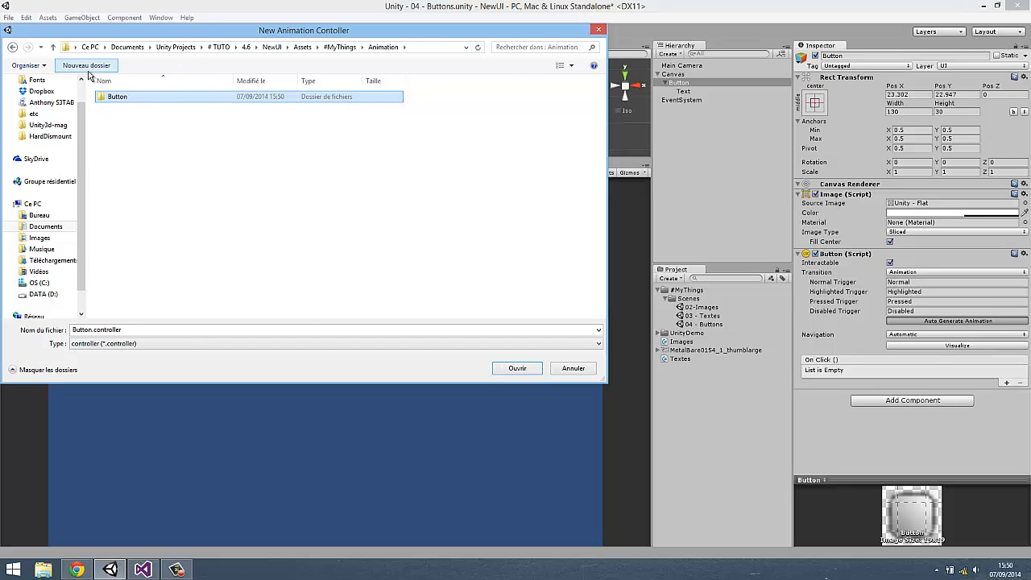
key("Return")
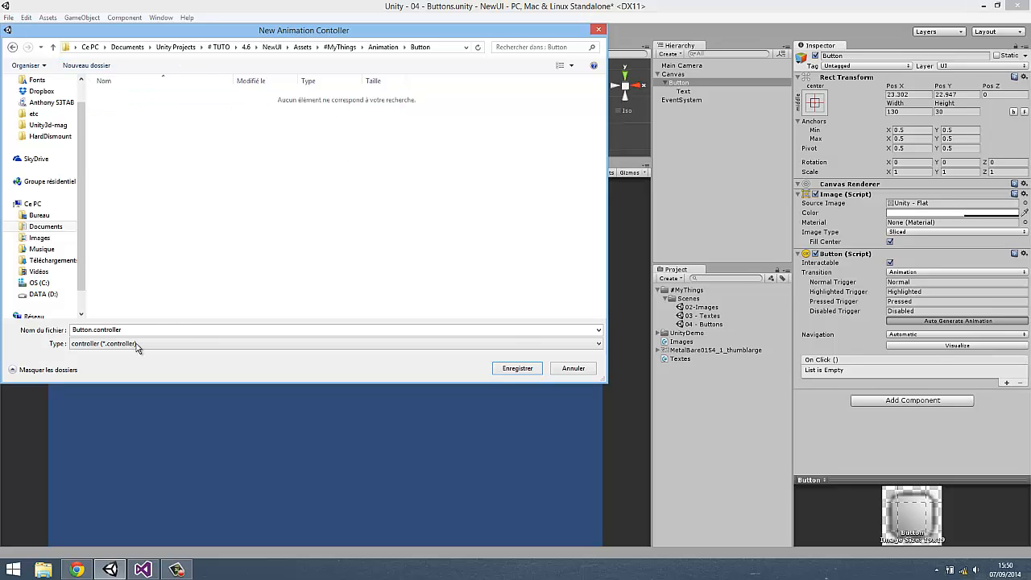
left_click(532, 369)
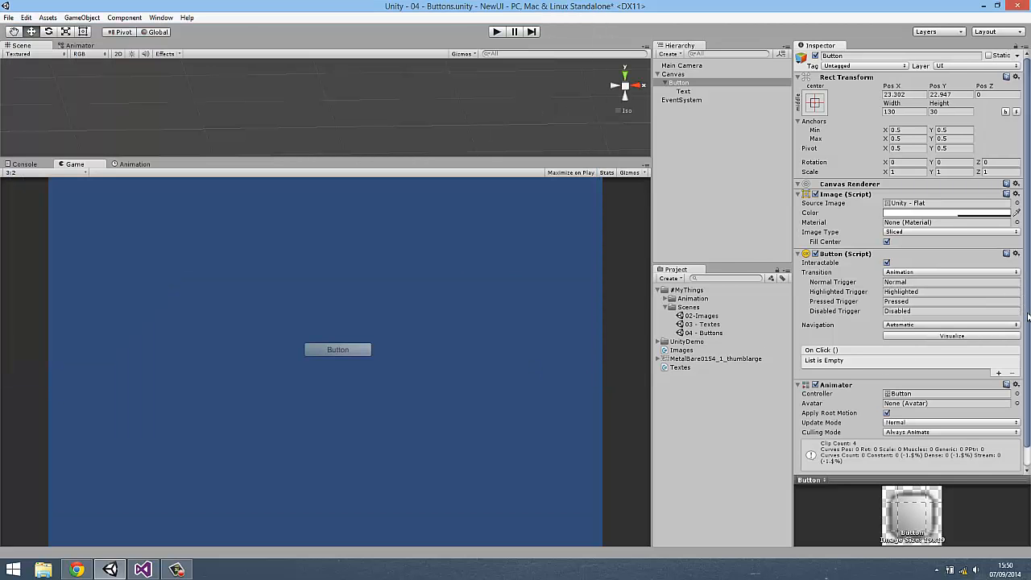
Open the Button controller from the button's Animator component in an enlarged Animator view and examine its parameters.
left_click_drag(1028, 312, 1025, 409)
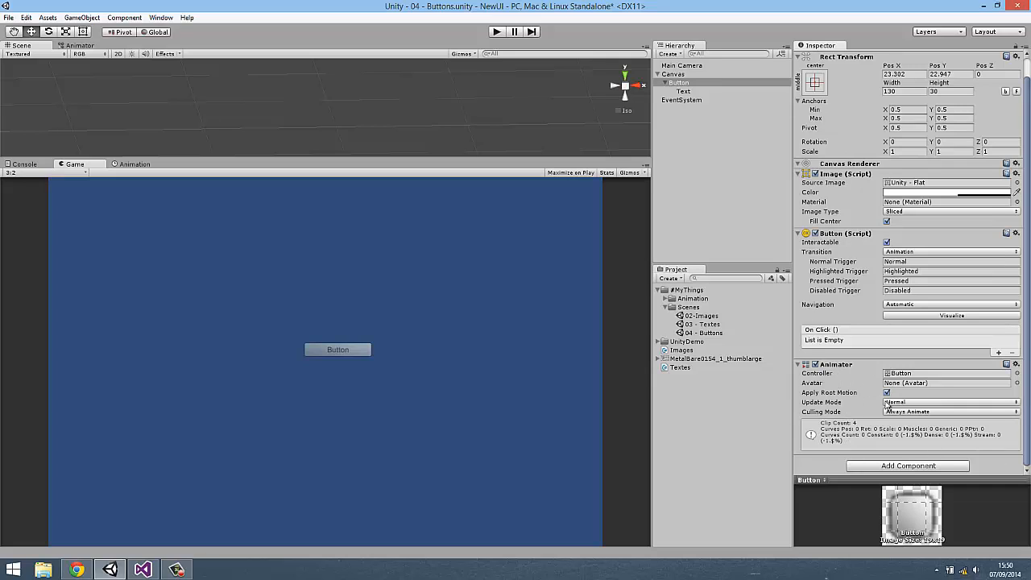
left_click(904, 373)
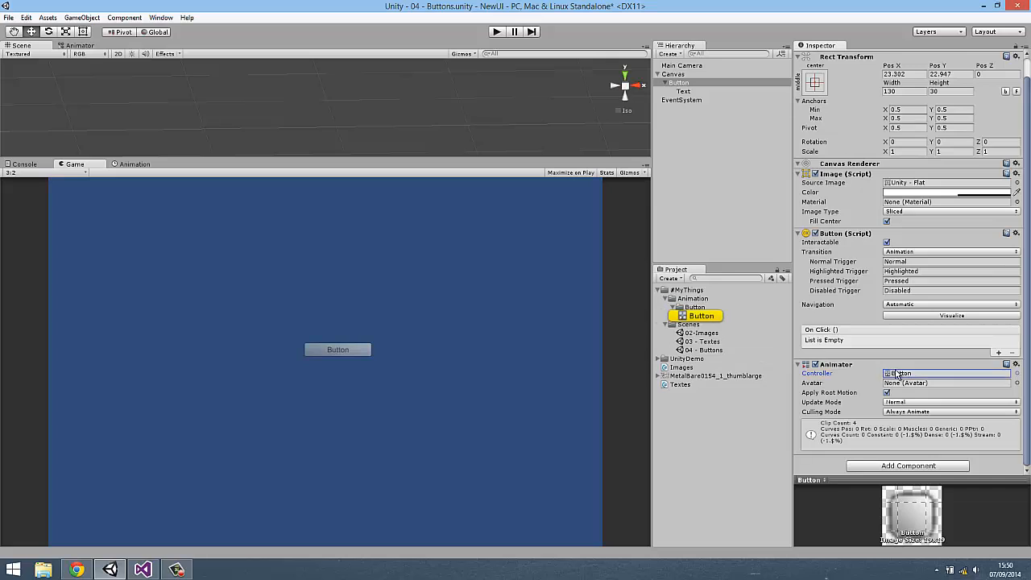
double_click(703, 315)
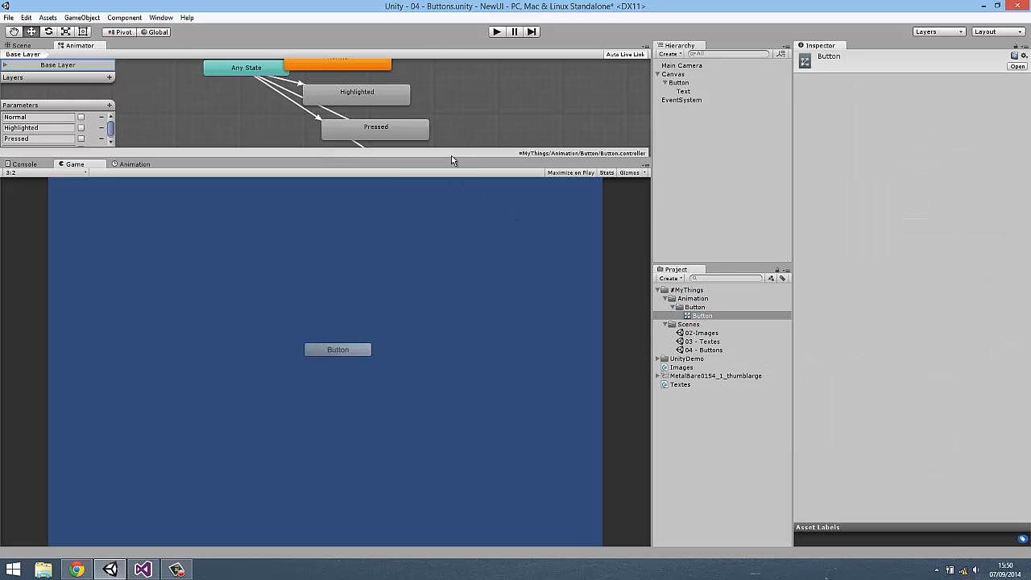
left_click_drag(451, 158, 452, 390)
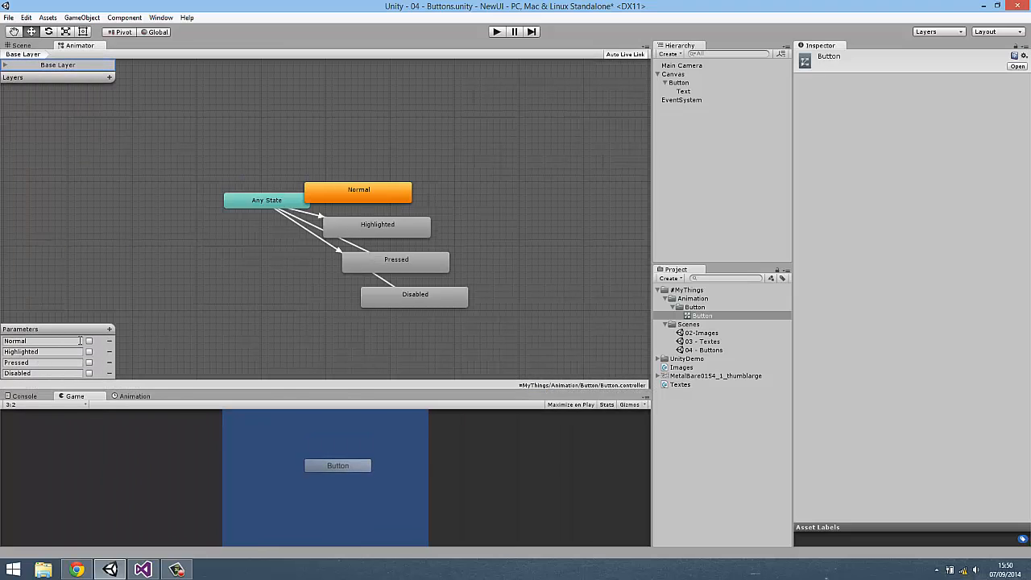
left_click(44, 351)
left_click(43, 373)
double_click(42, 373)
Spread the Normal, Highlighted, Pressed and Disabled states into a column beside Any State.
left_click_drag(342, 199, 446, 128)
left_click_drag(401, 225, 499, 177)
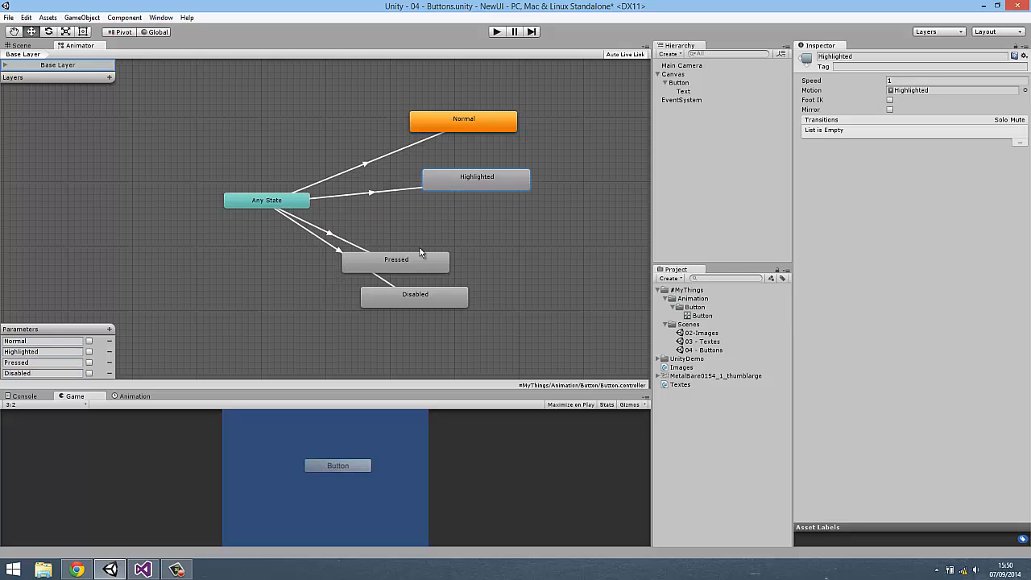
left_click_drag(420, 249, 496, 217)
left_click_drag(446, 304, 488, 270)
Inspect the settings of each of the four states and of the transition from Any State to Disabled.
left_click(477, 122)
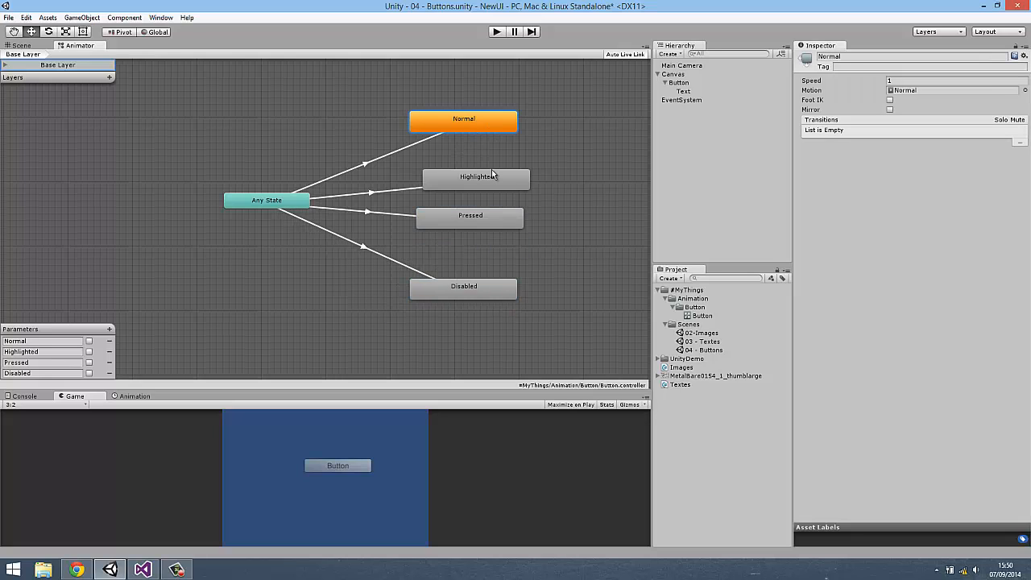
left_click(494, 176)
left_click(501, 213)
left_click(499, 287)
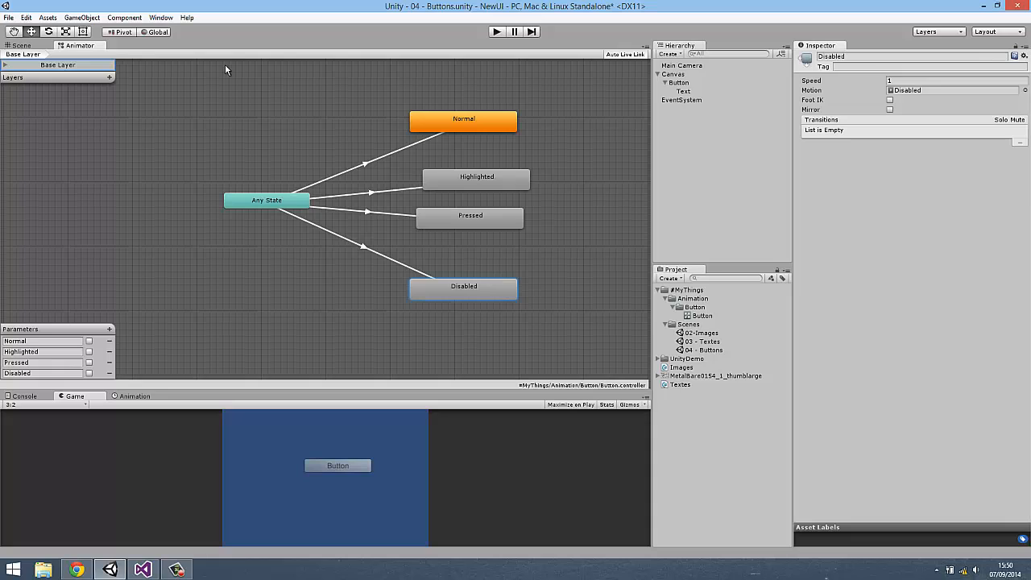
left_click(363, 247)
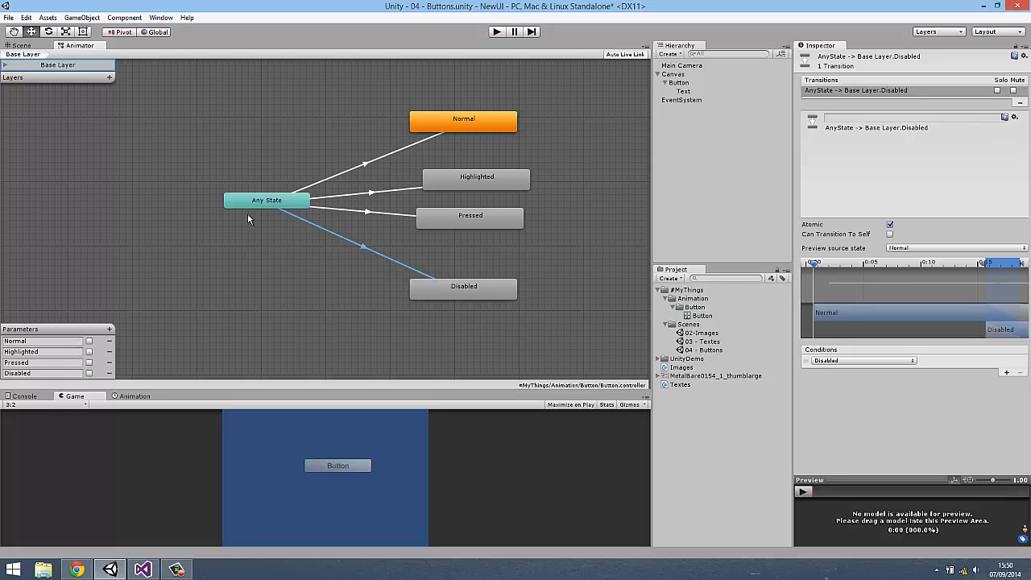
left_click(463, 292)
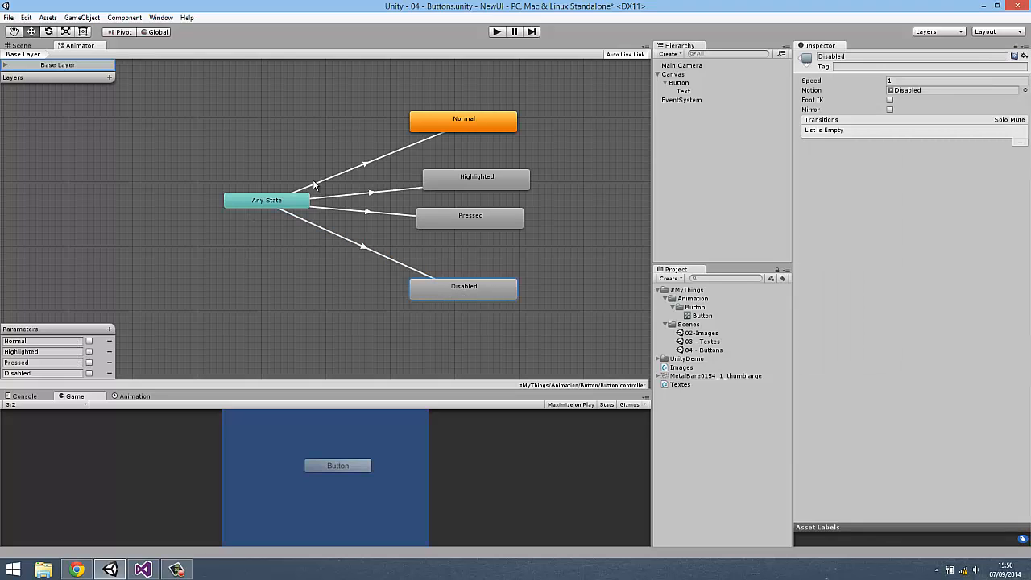
Return to the Scene view, enlarge the Game view, and reselect the Button object with it centred in the scene.
left_click(21, 45)
left_click_drag(192, 388, 192, 254)
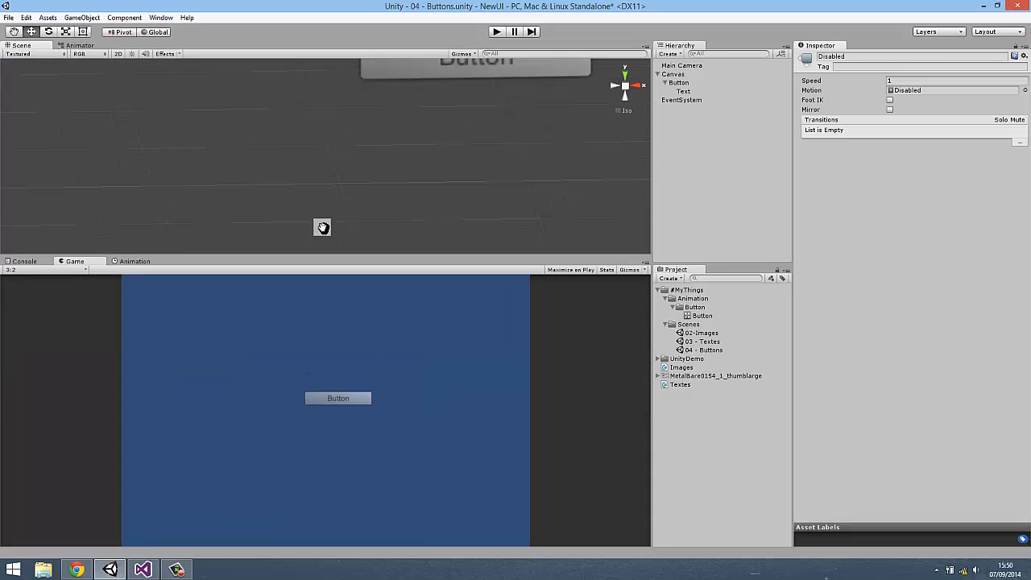
left_click(678, 82)
left_click_drag(402, 182, 316, 262)
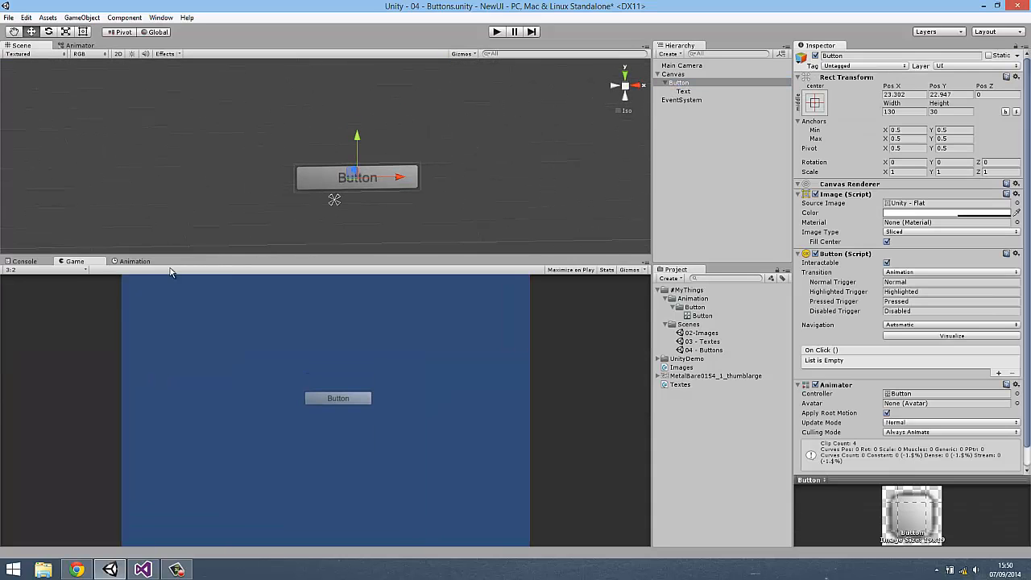
Show the Button's Animation timeline and choose the Pressed clip for editing.
left_click(134, 261)
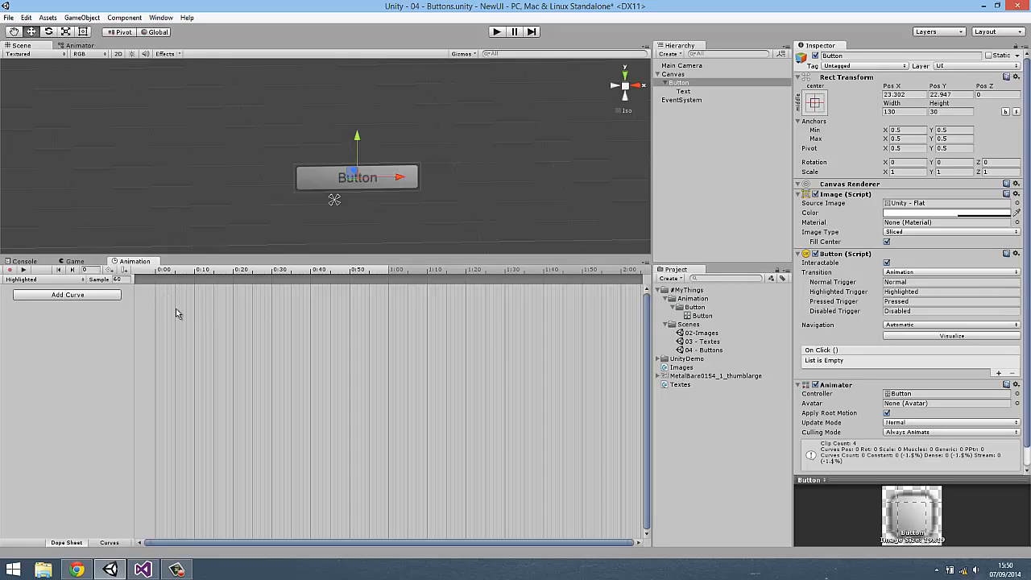
left_click(160, 17)
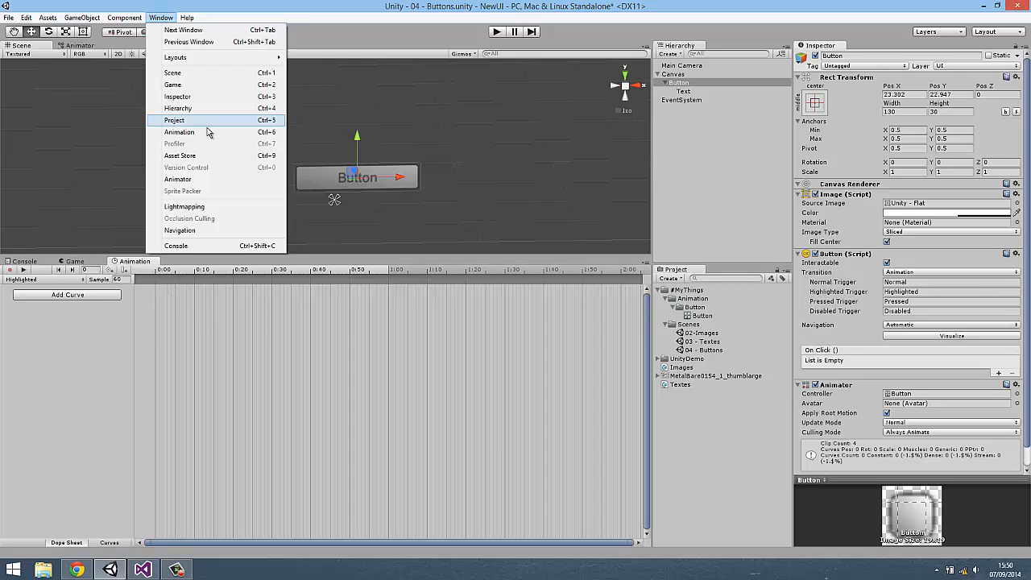
left_click(113, 328)
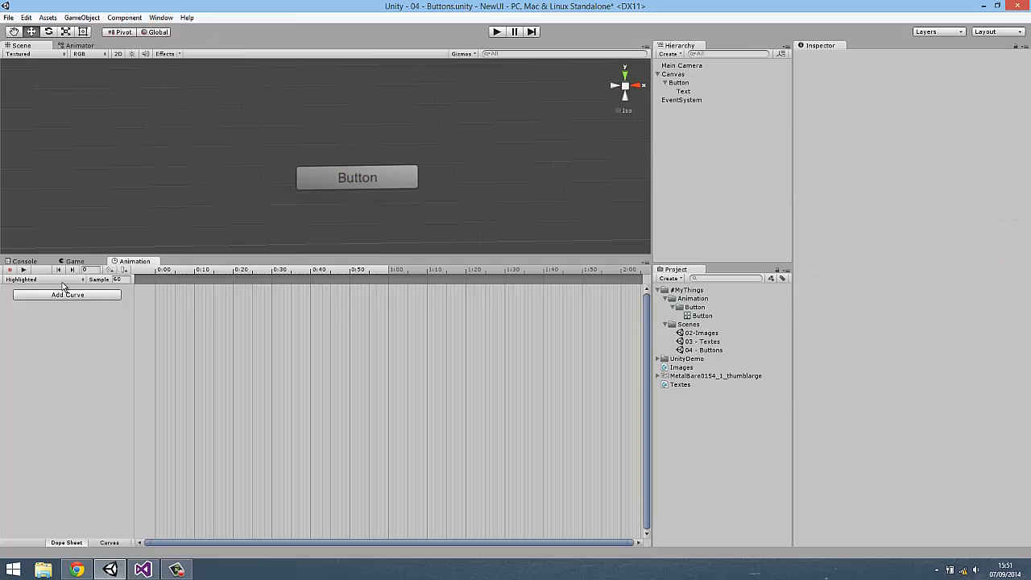
left_click(62, 280)
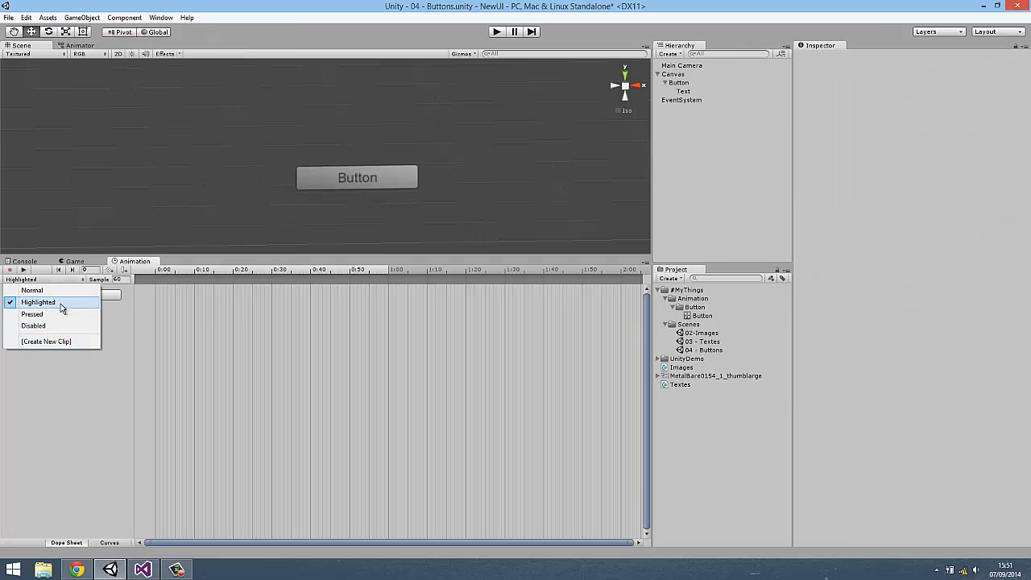
left_click(62, 313)
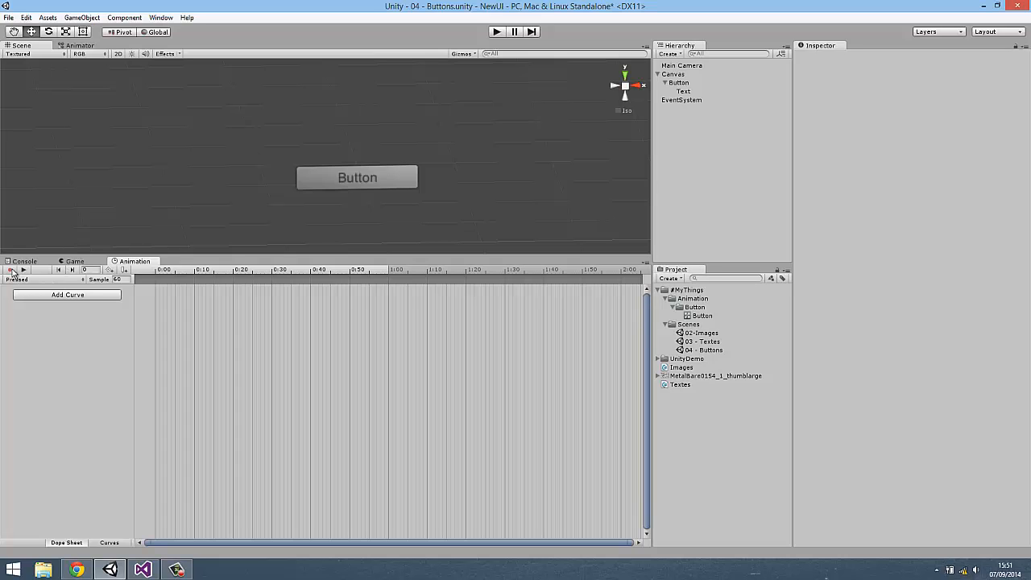
Record a keyframe at 0:00 in the Pressed clip that shrinks the Button uniformly to a scale of about 0.8.
left_click(12, 271)
left_click(359, 185)
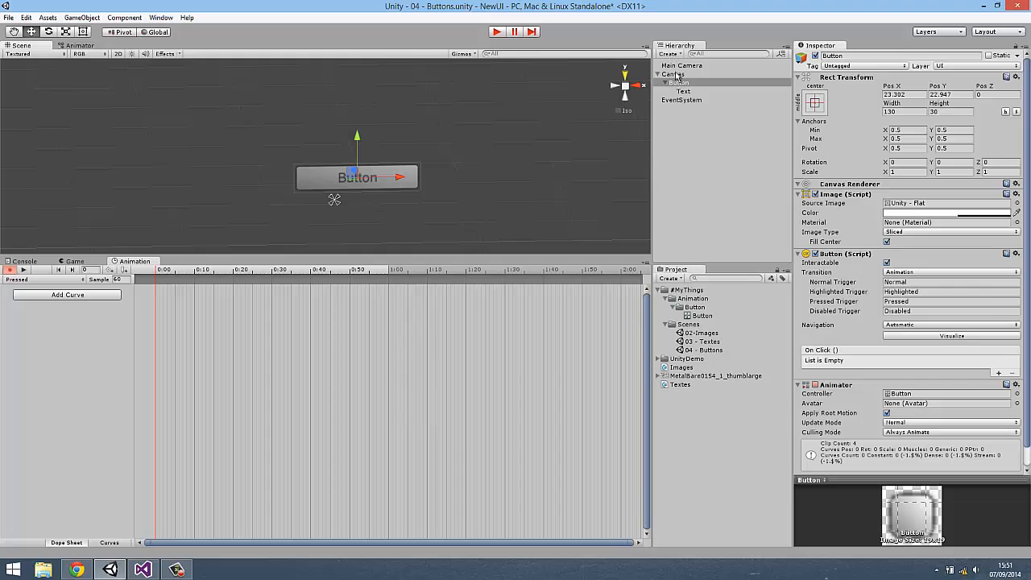
left_click(66, 32)
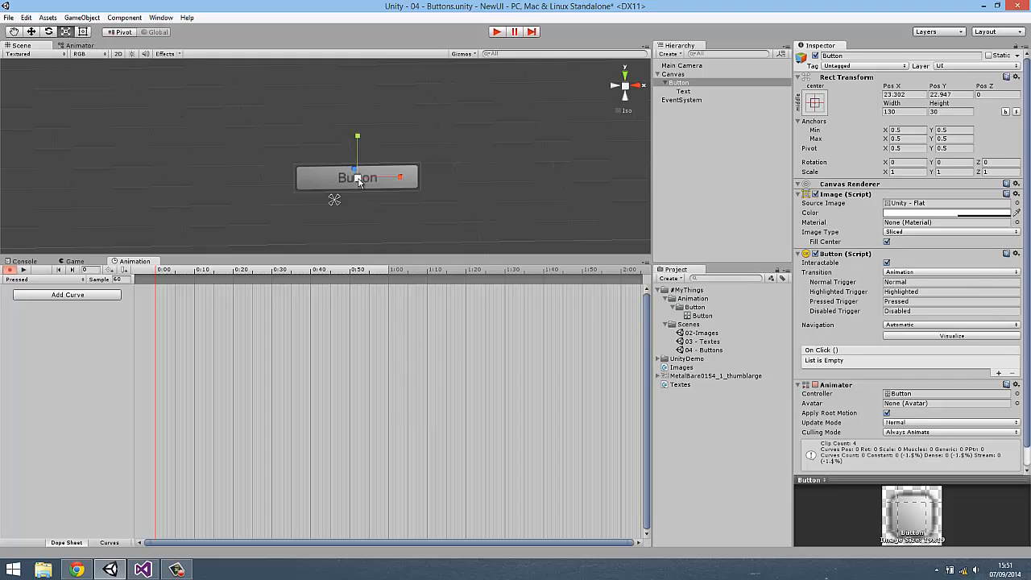
left_click_drag(358, 178, 335, 192)
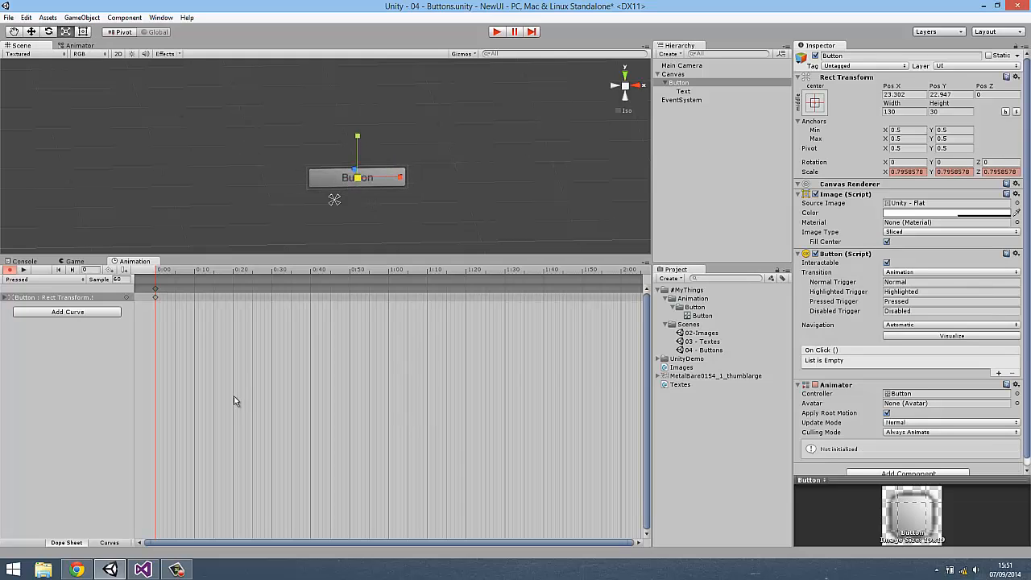
left_click(10, 270)
Record a keyframe at 0:00 in the Highlighted clip that enlarges the Button uniformly to a scale of about 1.22.
left_click(24, 279)
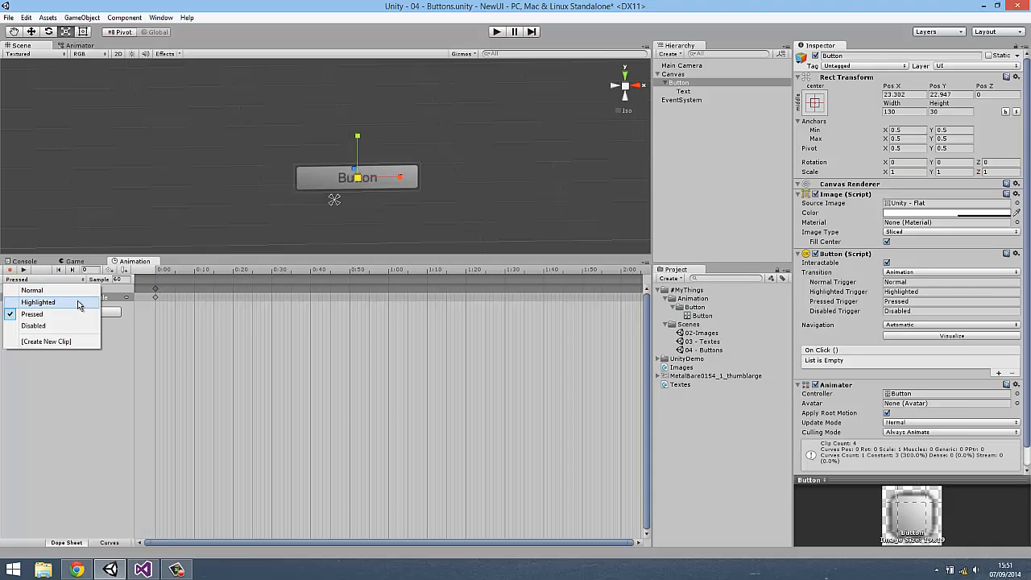
left_click(38, 302)
left_click(11, 270)
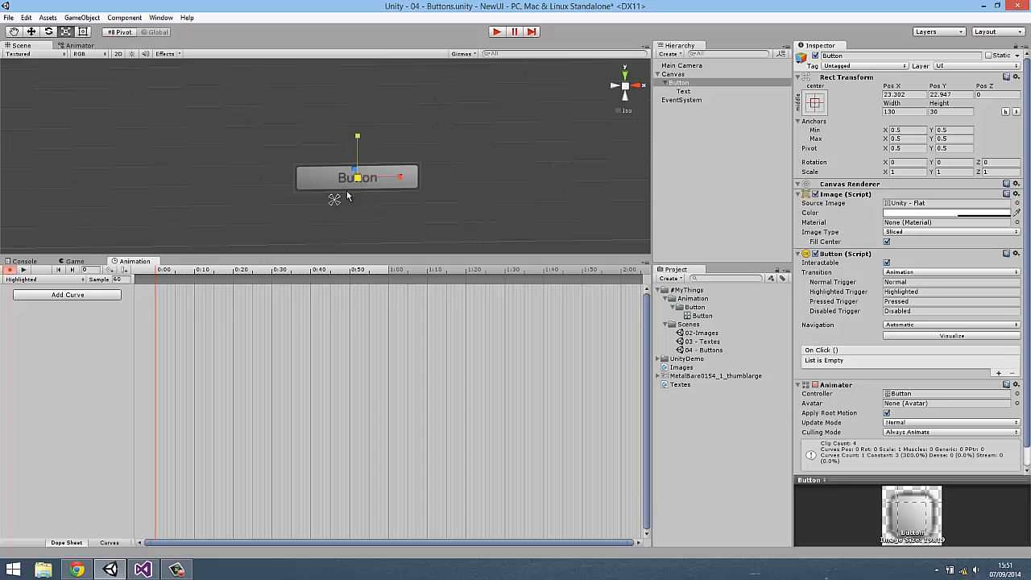
left_click_drag(357, 182, 377, 191)
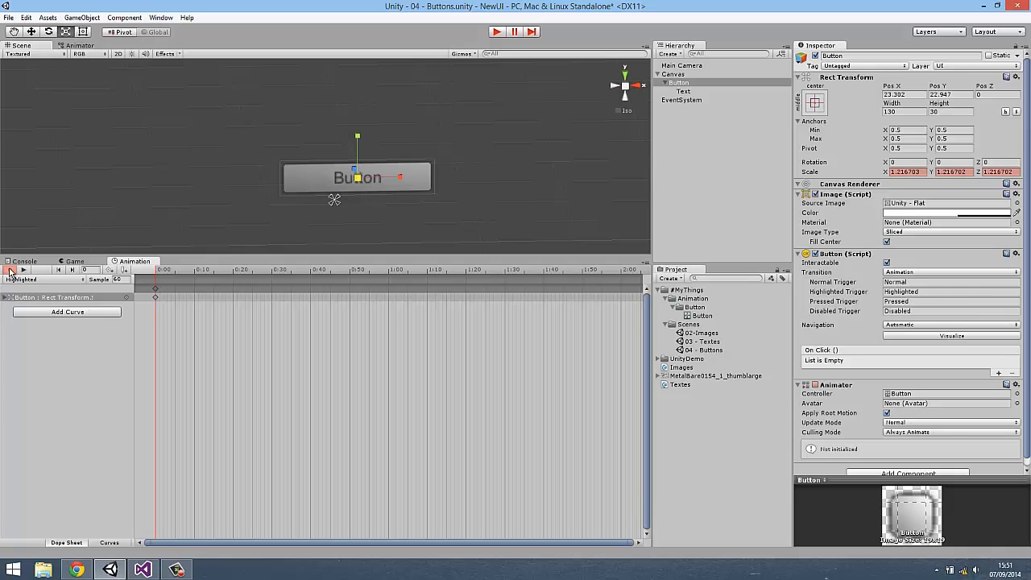
left_click(11, 270)
left_click(21, 280)
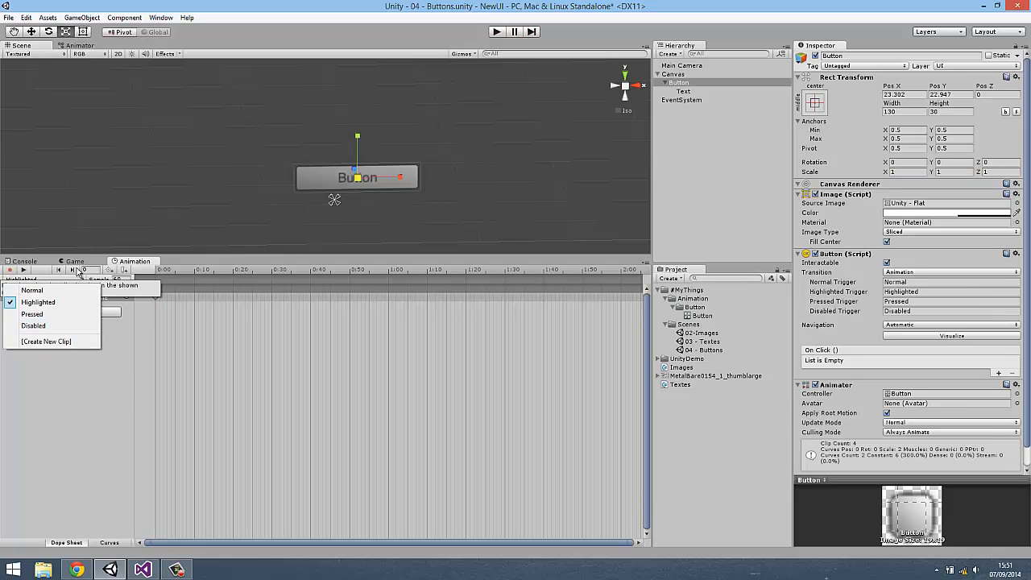
left_click(104, 392)
Play the scene with the Button selected to test its animated transitions, stop it and review the Button's components.
left_click(78, 262)
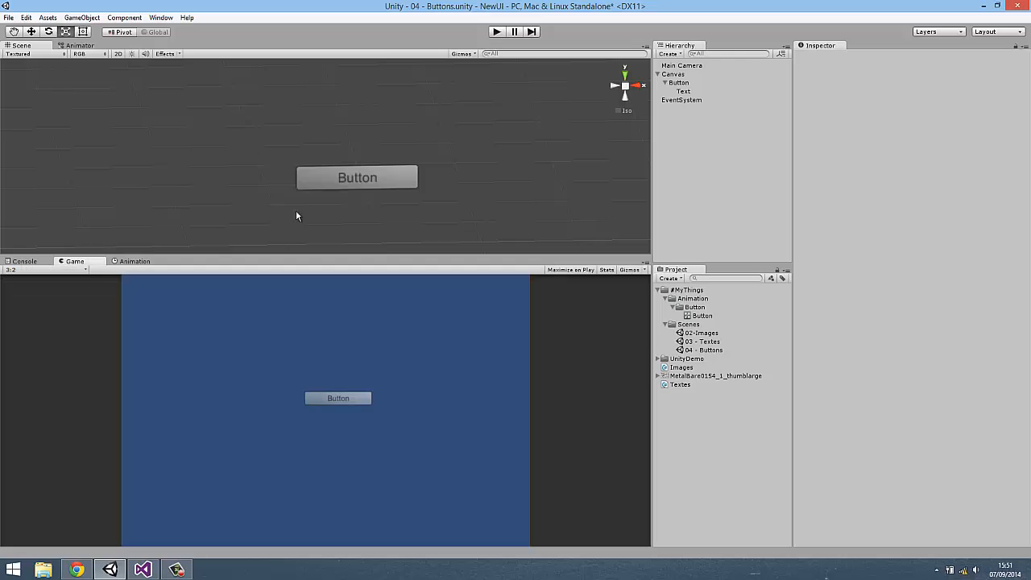
left_click(683, 83)
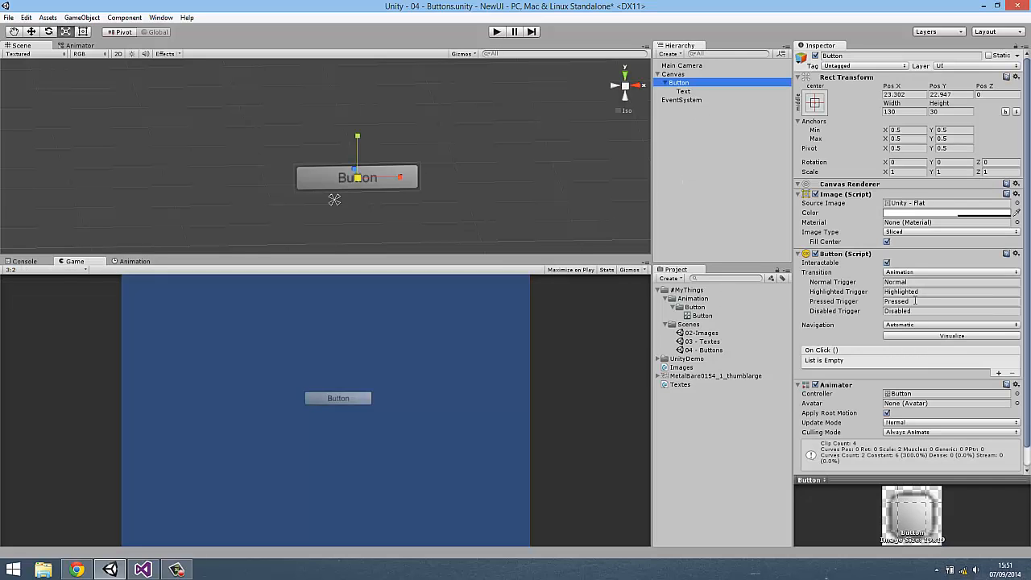
left_click(498, 31)
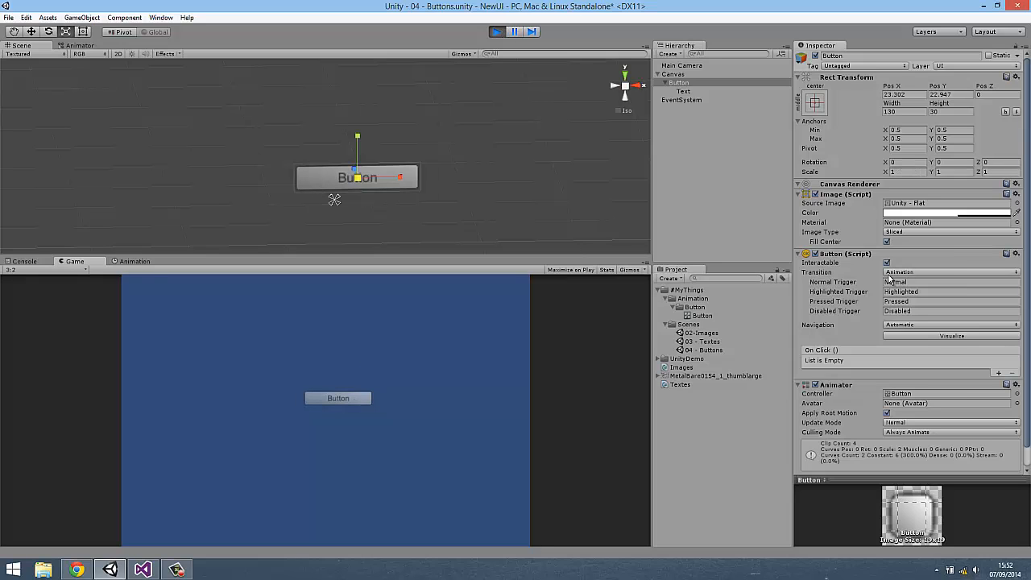
left_click(497, 34)
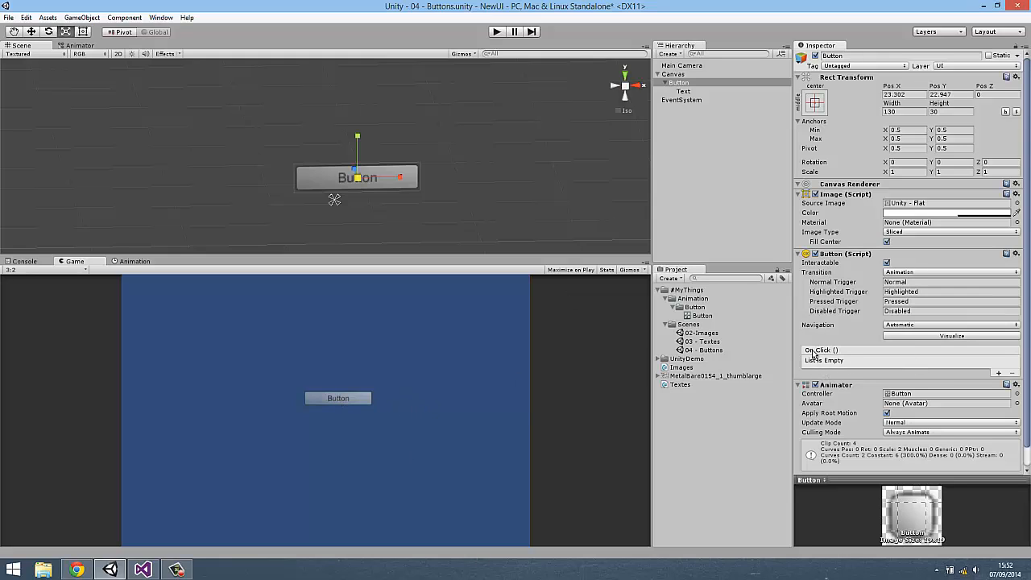
scroll(819, 360, "down", 2)
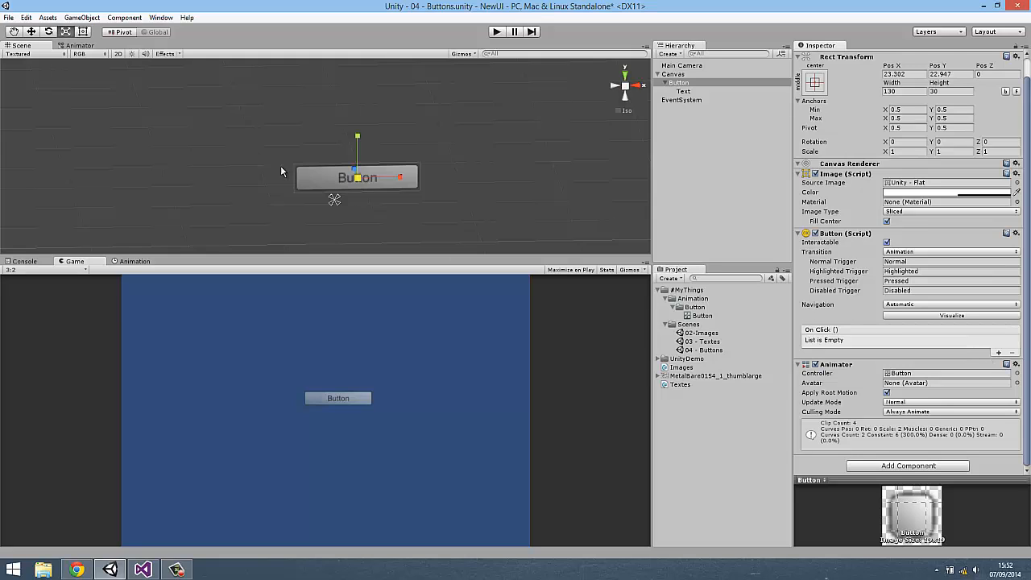
Add a 3D Cube to the scene.
left_click(82, 18)
mouse_move(193, 53)
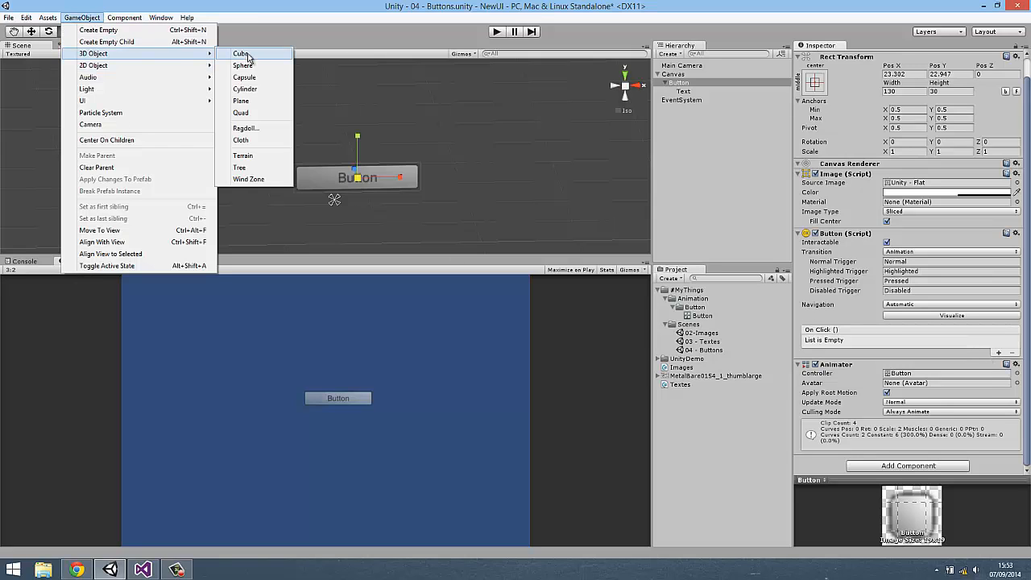
left_click(240, 53)
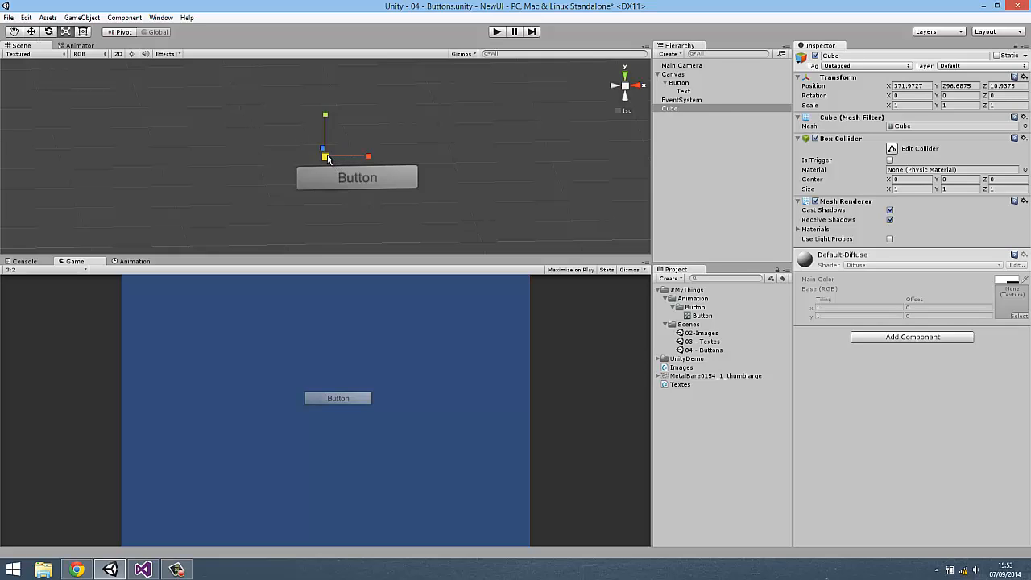
Enlarge the cube uniformly to a scale of about 7.16.
left_click_drag(326, 156, 627, 245)
scroll(302, 181, "down", 5)
scroll(311, 174, "down", 5)
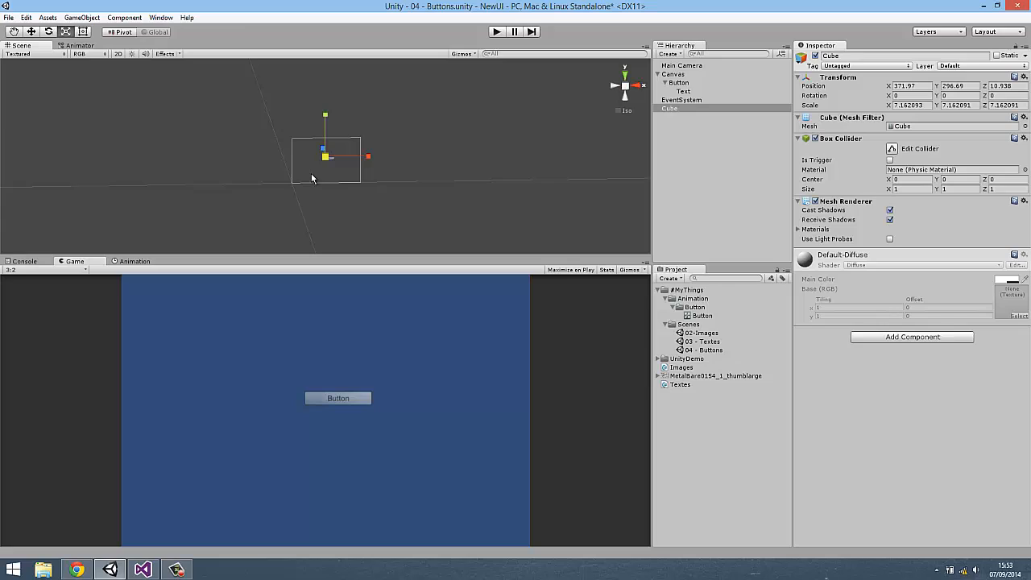
Set the cube's position to 0, 0, 0.
left_click(914, 84)
key("Tab")
key("shift+Tab")
type("0")
key("Tab")
type("0")
key("Tab")
type("0")
key("Tab")
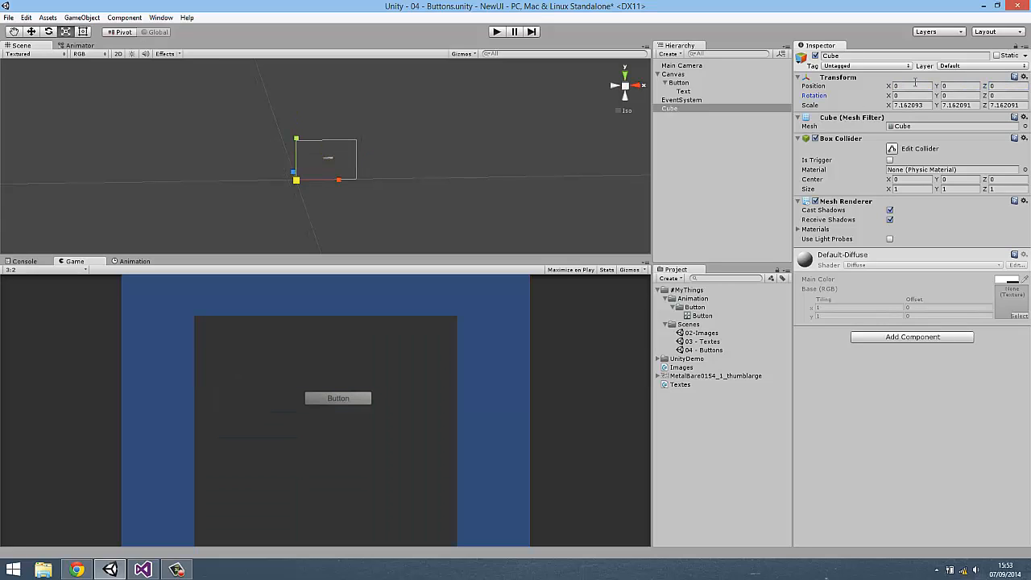
Set the cube's scale to 1 on all three axes.
key("Tab")
key("Tab")
key("Tab")
type("1")
key("Tab")
type("1")
key("Tab")
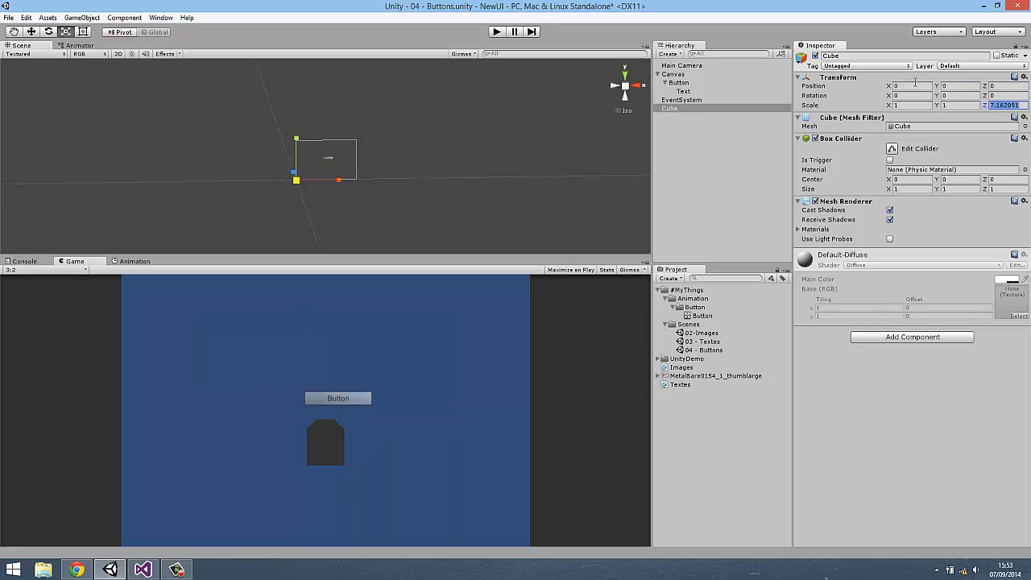
type("1")
Move the cube along the X axis to about -4.75, undoing the move beyond that position.
left_click(31, 31)
left_click_drag(338, 182, 322, 196)
key("f")
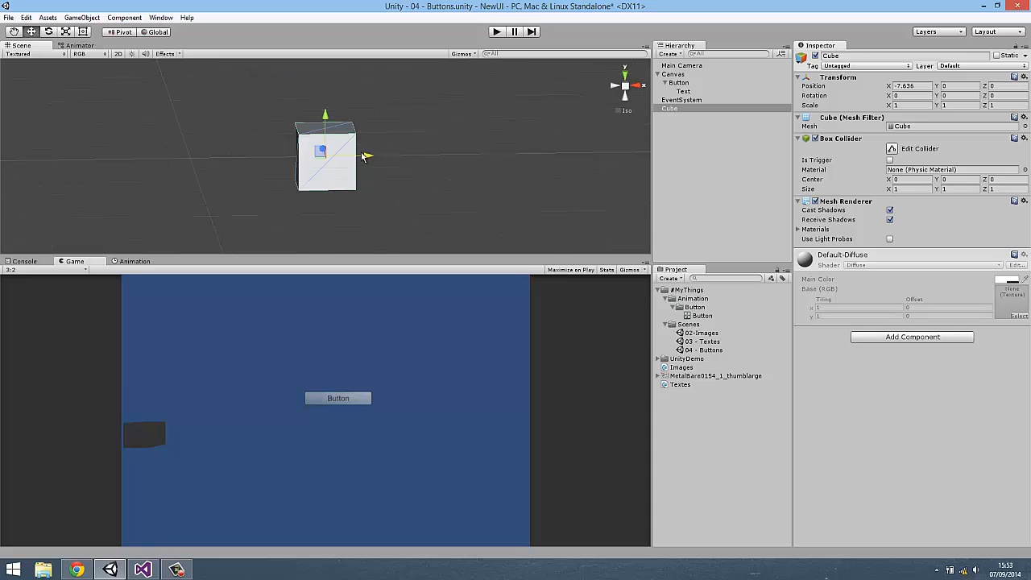
key("ctrl+z")
Add a directional light and move it along the negative X axis, well away from the cube.
left_click(83, 17)
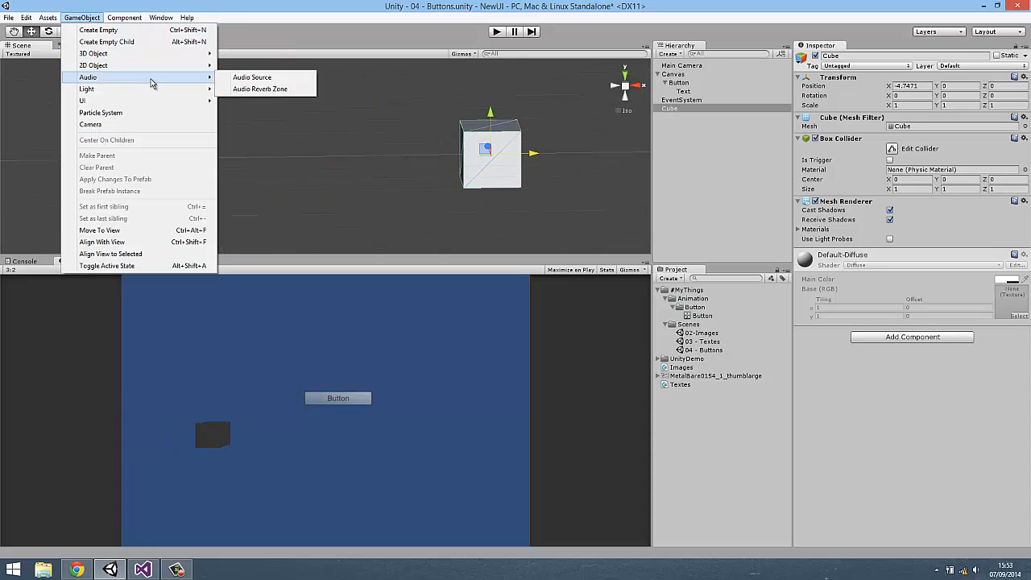
mouse_move(216, 95)
left_click(266, 92)
scroll(494, 160, "down", 10)
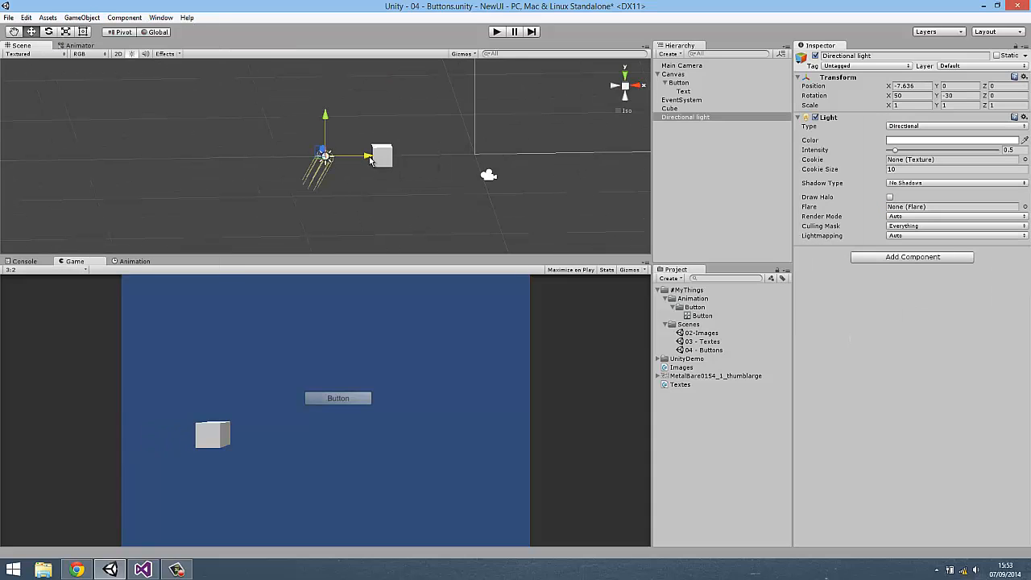
left_click_drag(369, 158, 78, 163)
Reselect the cube and frame it in the Scene view together with the light and the camera.
left_click(391, 156)
left_click(385, 157)
scroll(440, 176, "down", 4)
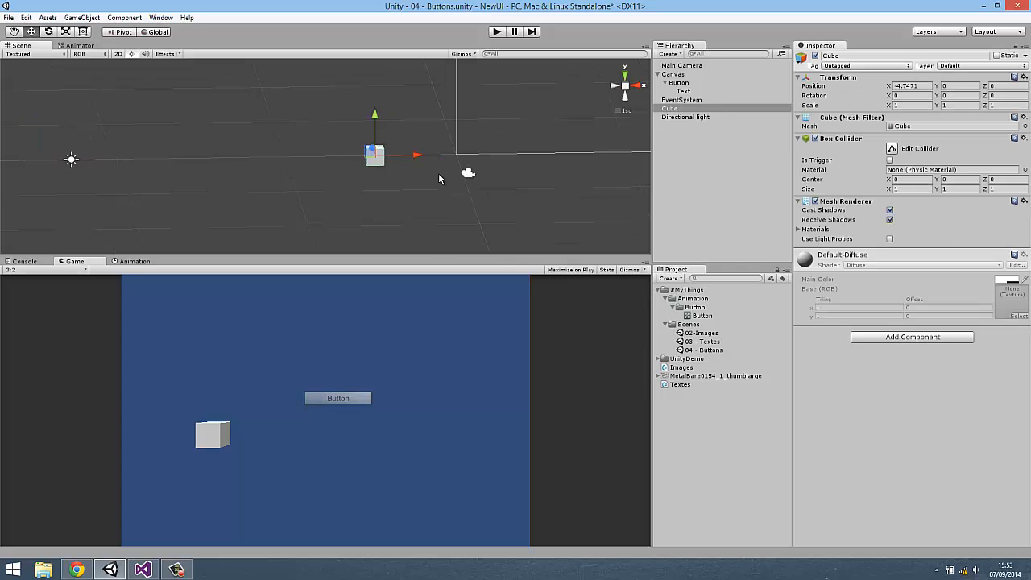
left_click_drag(435, 179, 523, 196, "alt")
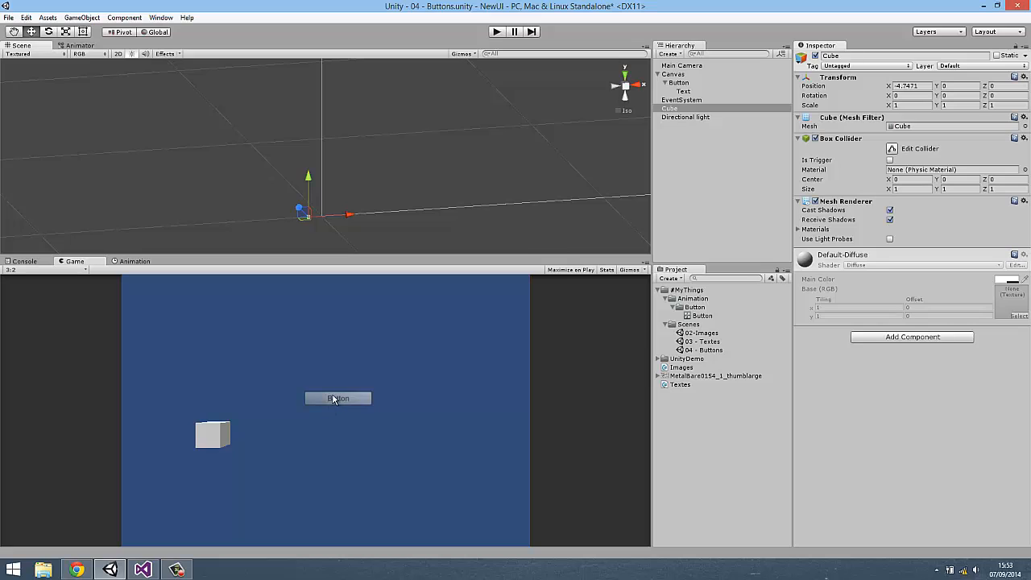
middle_click_drag(488, 192, 415, 290)
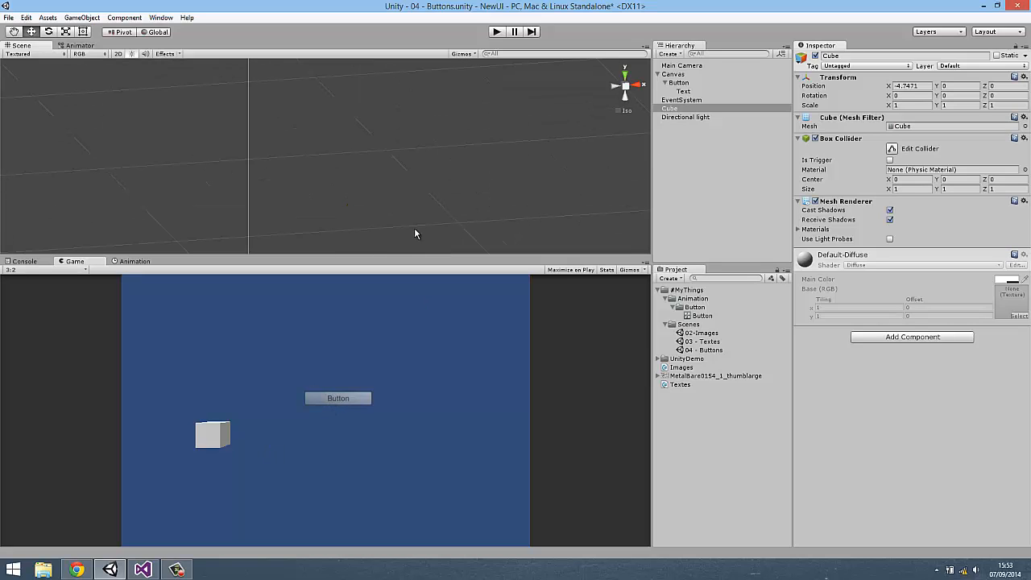
key("f")
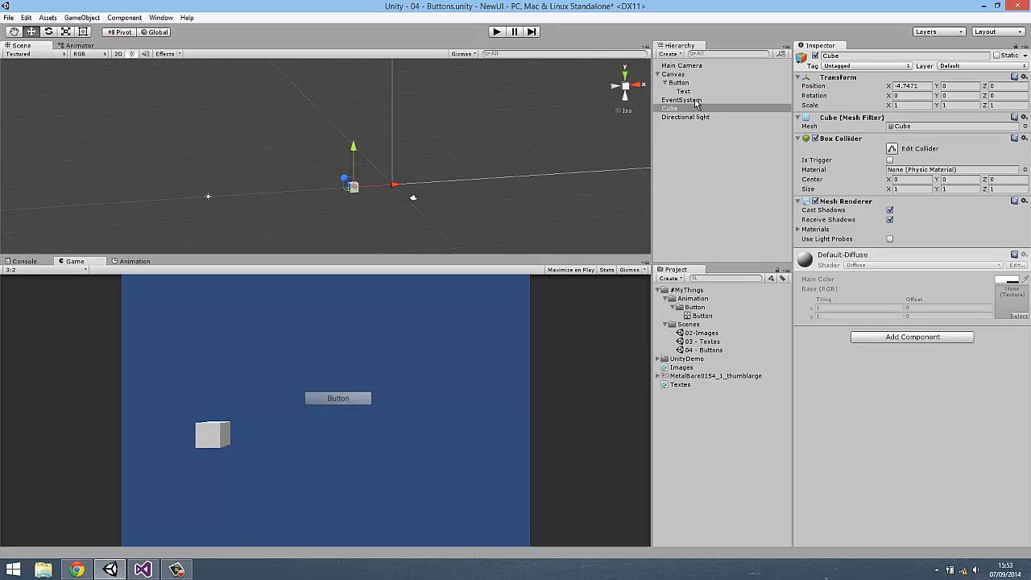
Add an On Click event entry to the Button and assign the Cube as its target object.
left_click(681, 83)
left_click(665, 83)
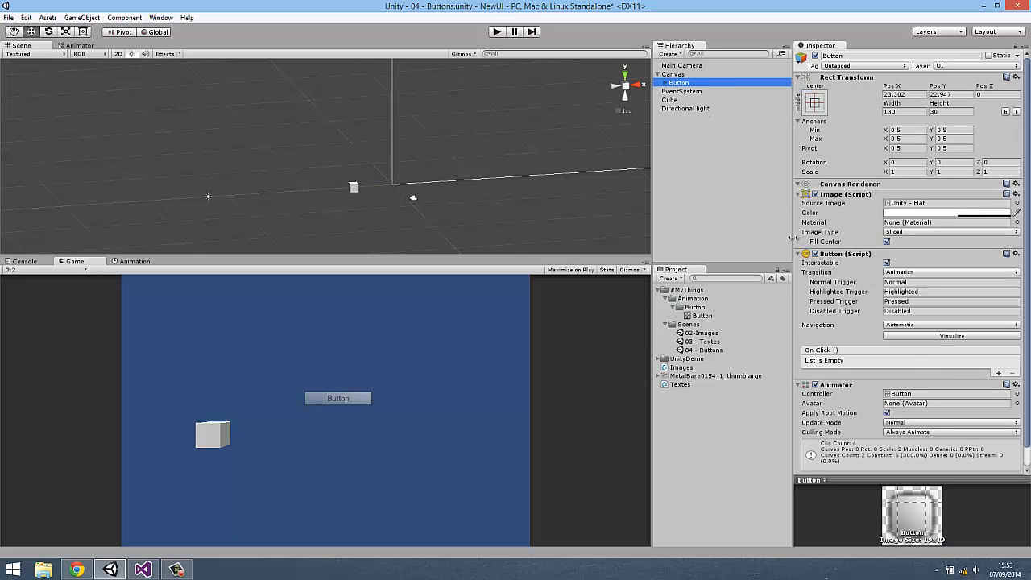
left_click(1000, 376)
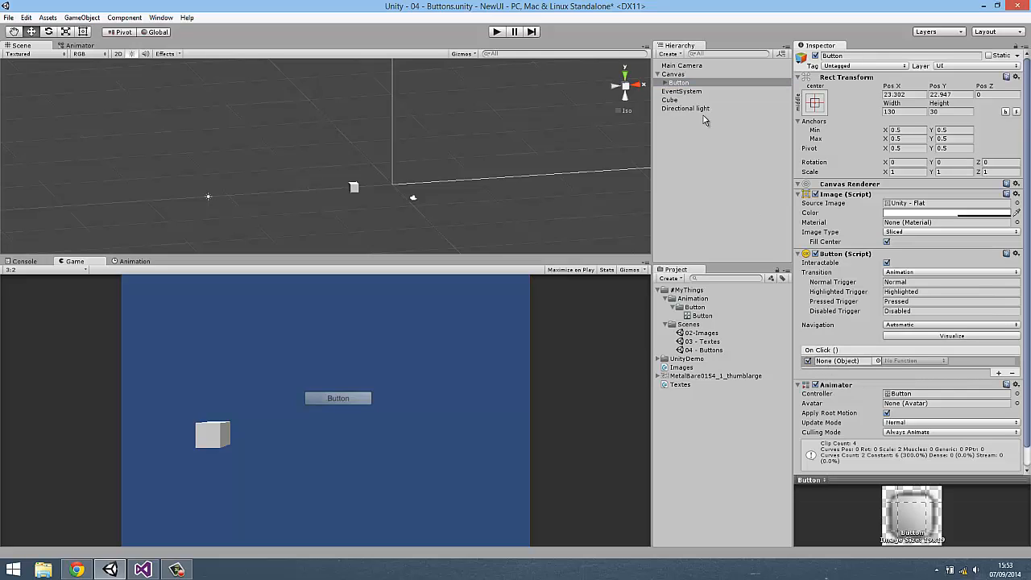
left_click_drag(673, 100, 842, 361)
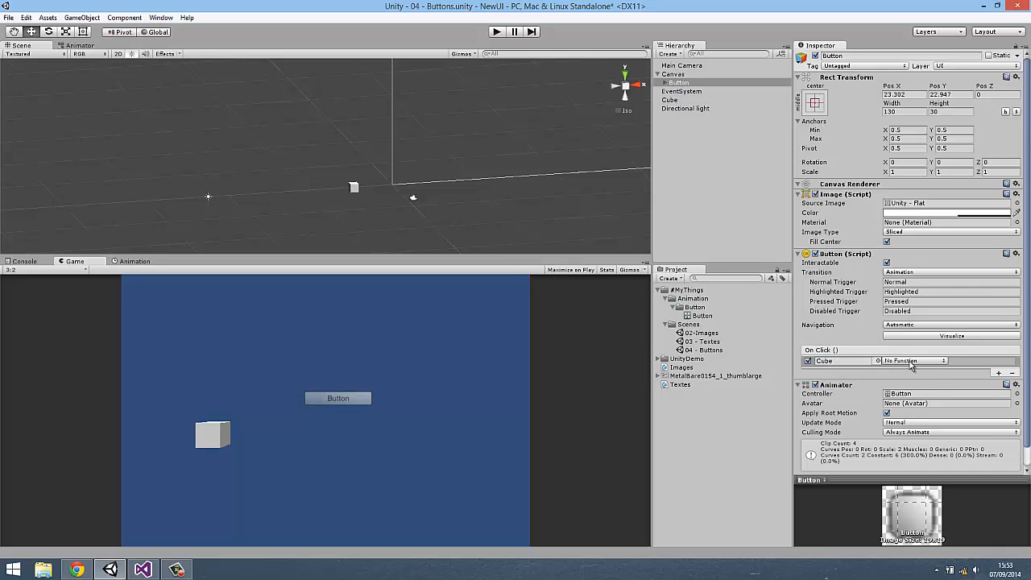
Set the On Click entry's function to GameObject.SetActive (bool) for the Cube.
left_click(910, 361)
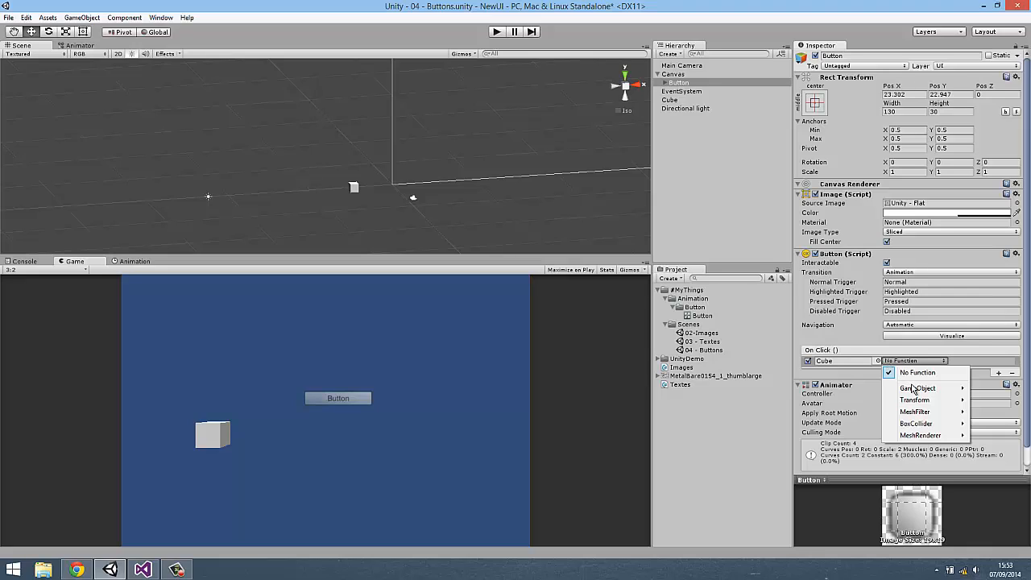
mouse_move(914, 390)
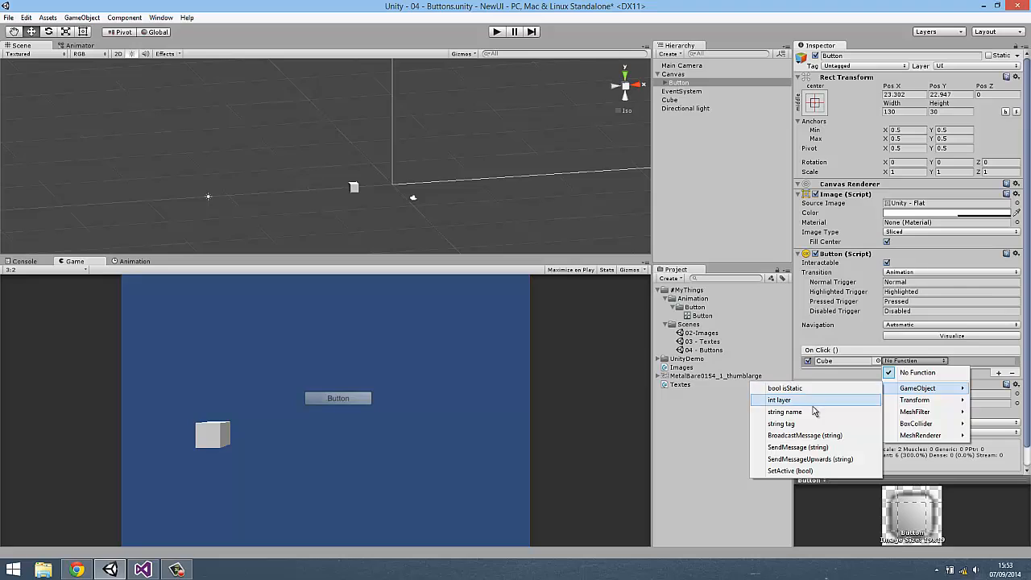
left_click(775, 471)
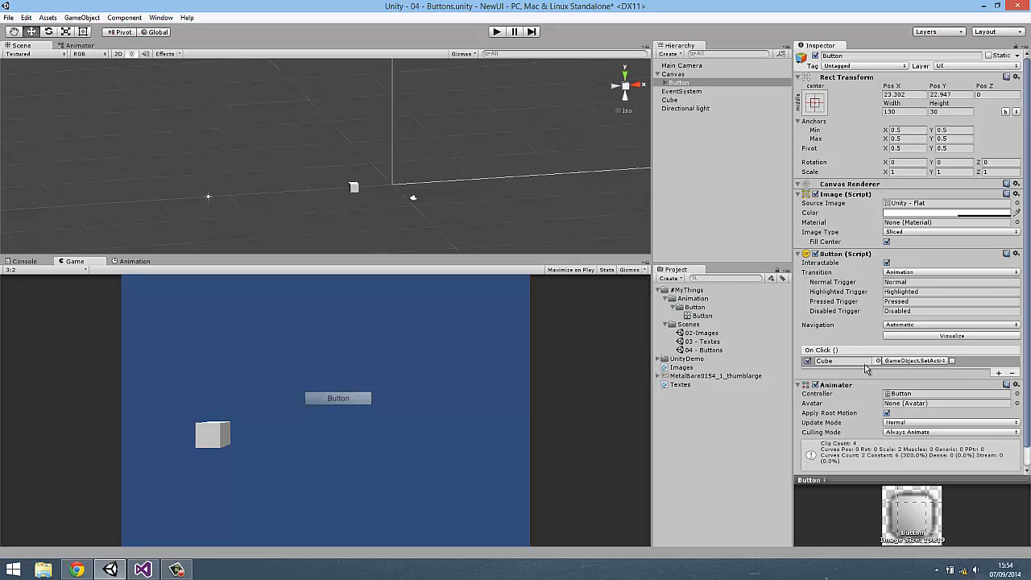
Play the scene, activate the Button in the Game view to test the Cube's SetActive action, and stop play mode.
left_click(497, 32)
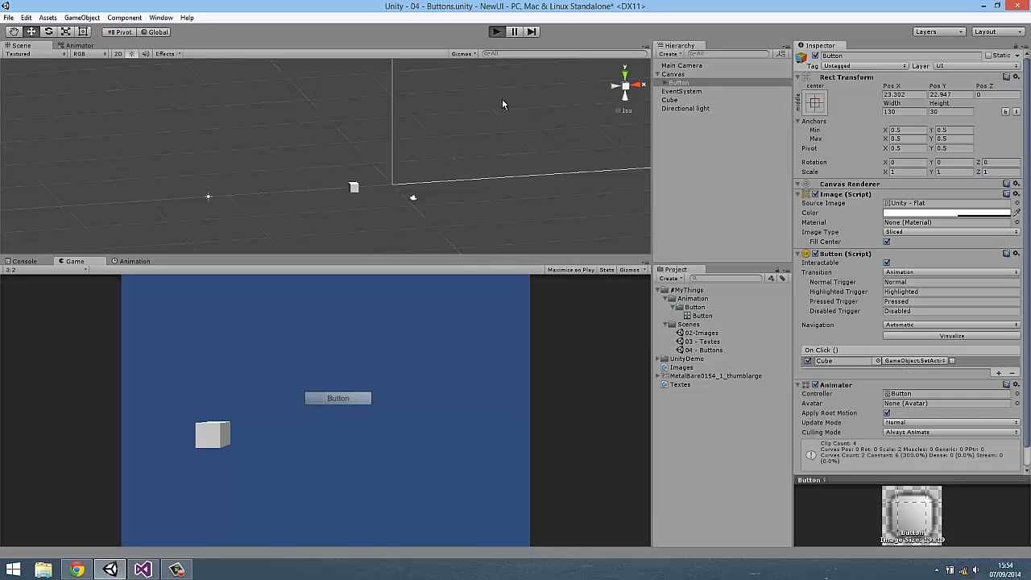
left_click(332, 400)
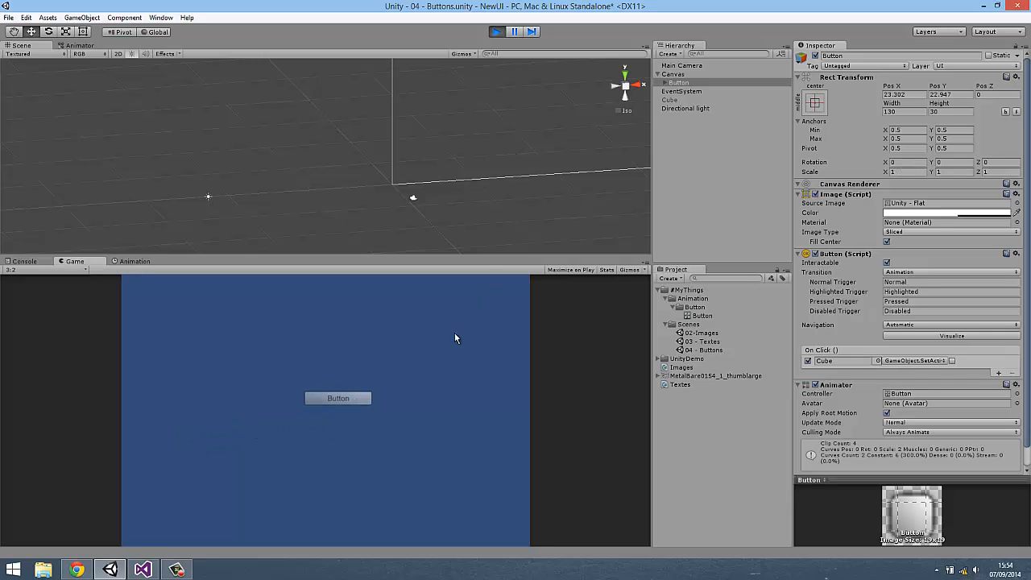
left_click(496, 32)
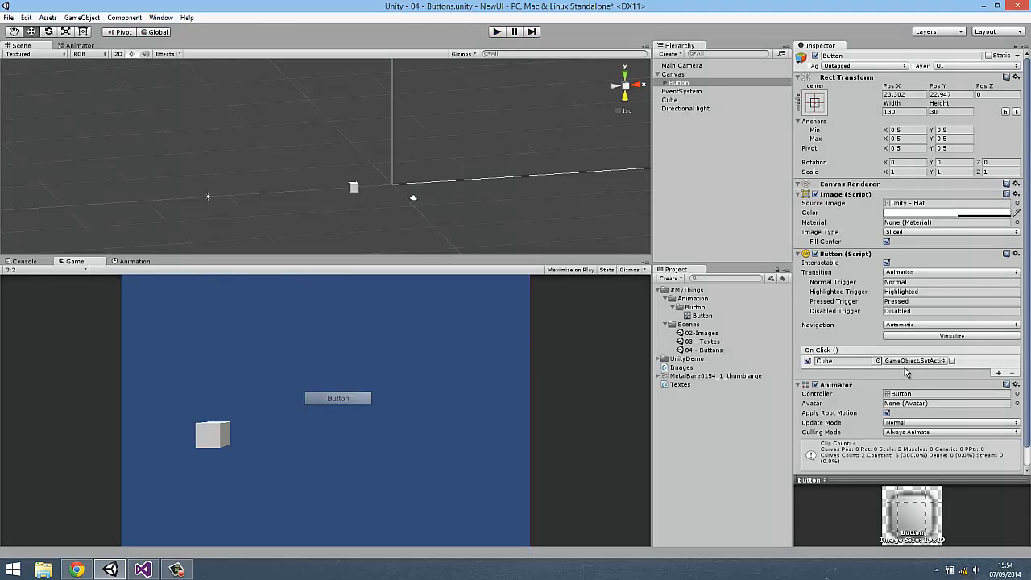
Change the Button's On Click function to GameObject.SendMessage (string) for the Cube.
left_click(933, 361)
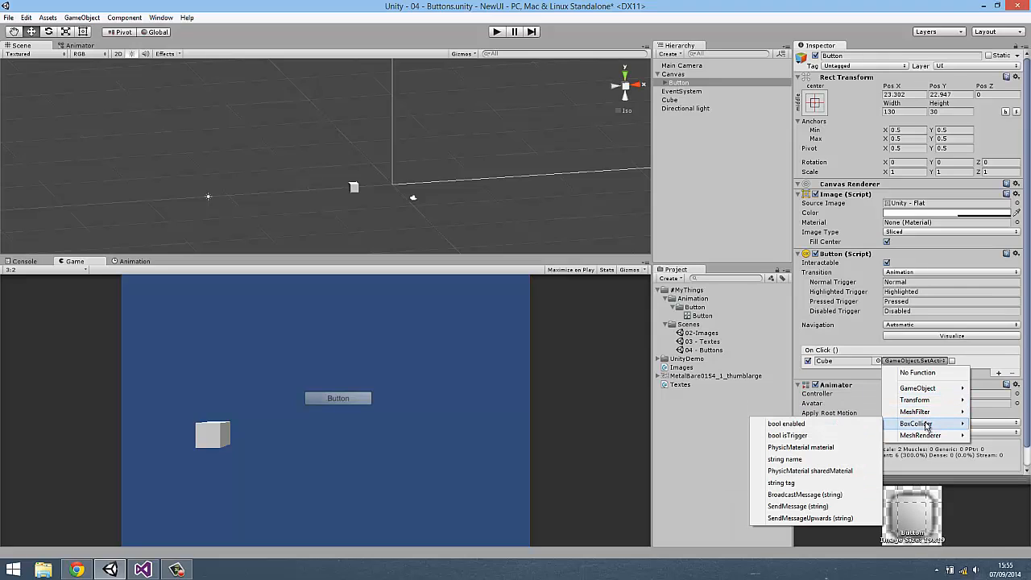
mouse_move(925, 438)
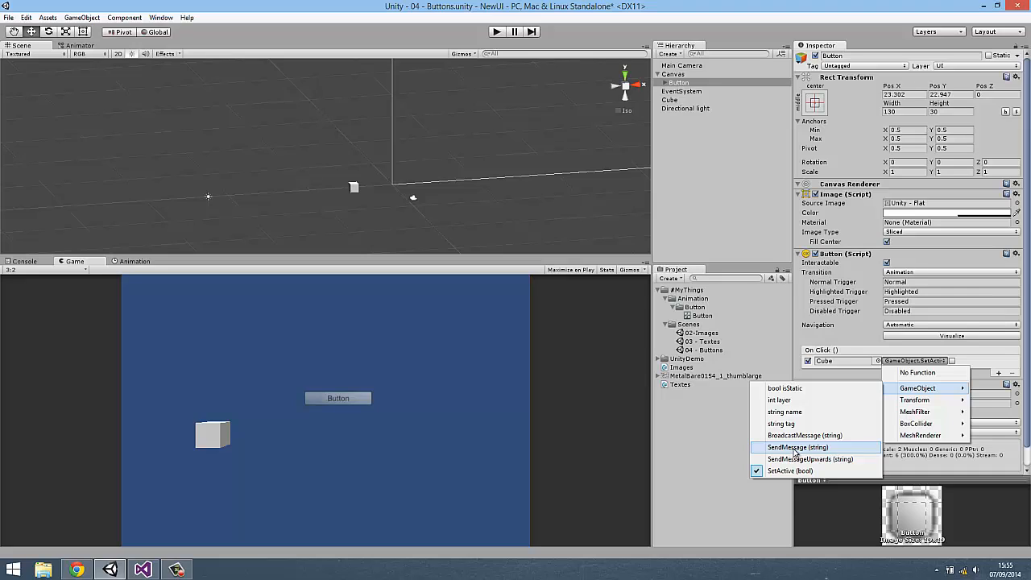
left_click(795, 448)
left_click(966, 362)
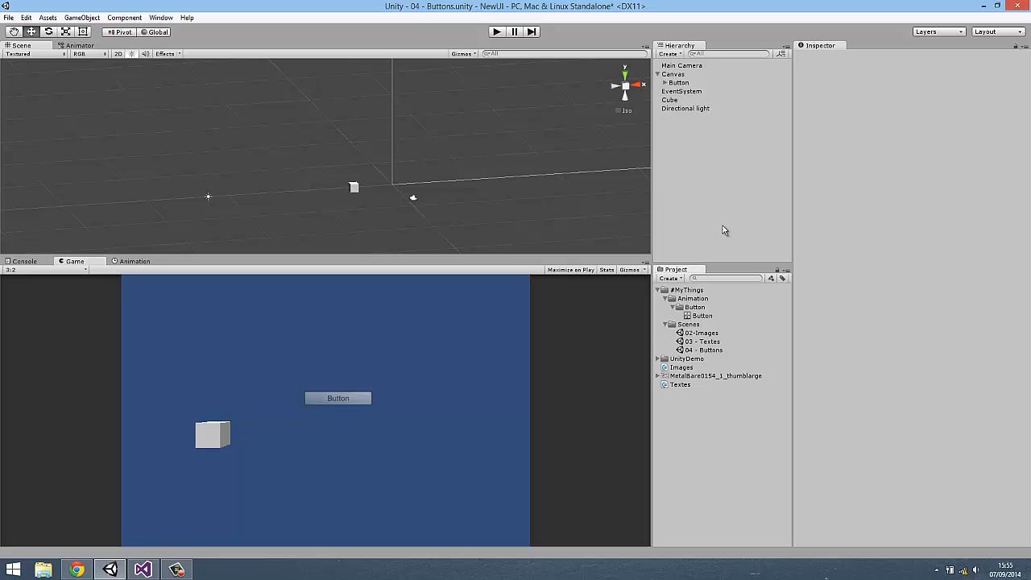
Create a new C# script named Buttons in the project's root Assets folder.
right_click(700, 430)
mouse_move(727, 266)
left_click(892, 291)
type("Buttons")
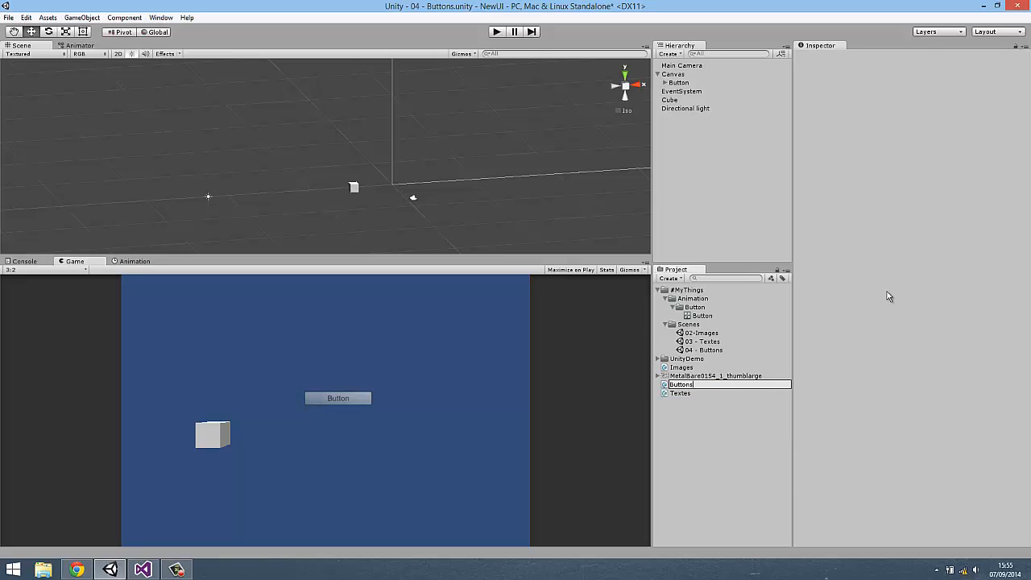
key("Return")
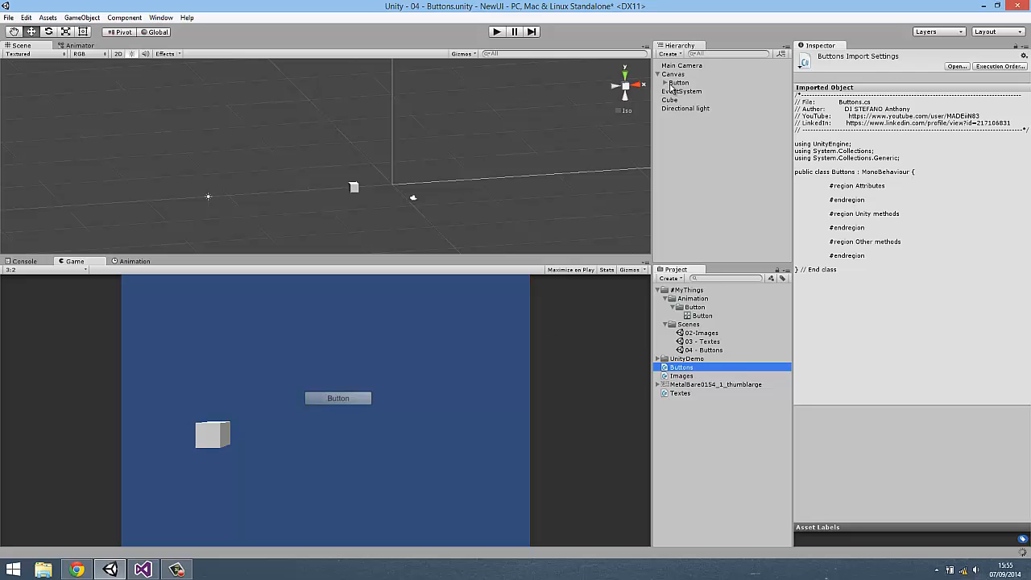
Switch to Visual Studio, open Buttons.cs and expand its Attributes, Unity methods and Other methods regions.
left_click(135, 568)
left_click(483, 312)
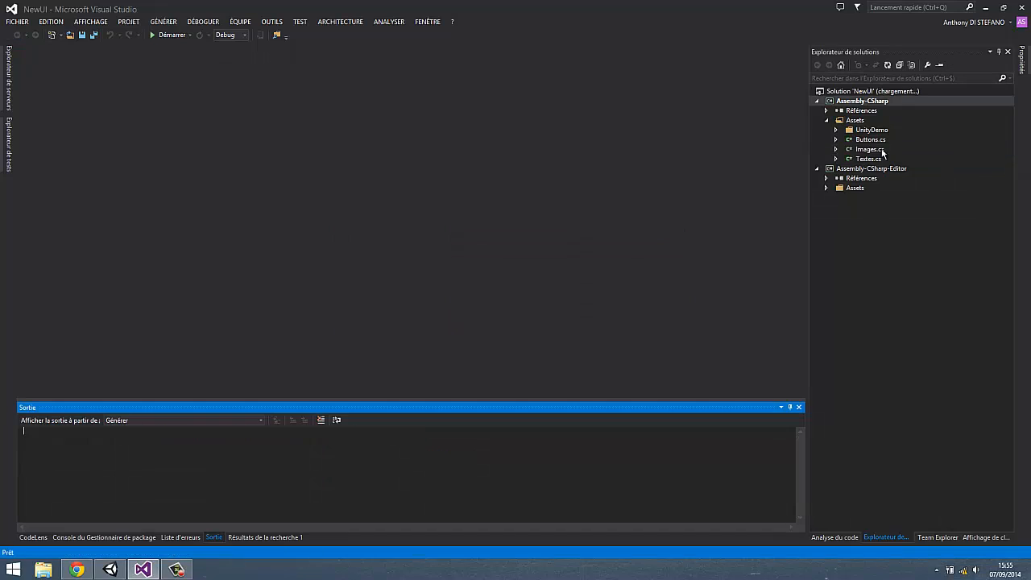
double_click(871, 140)
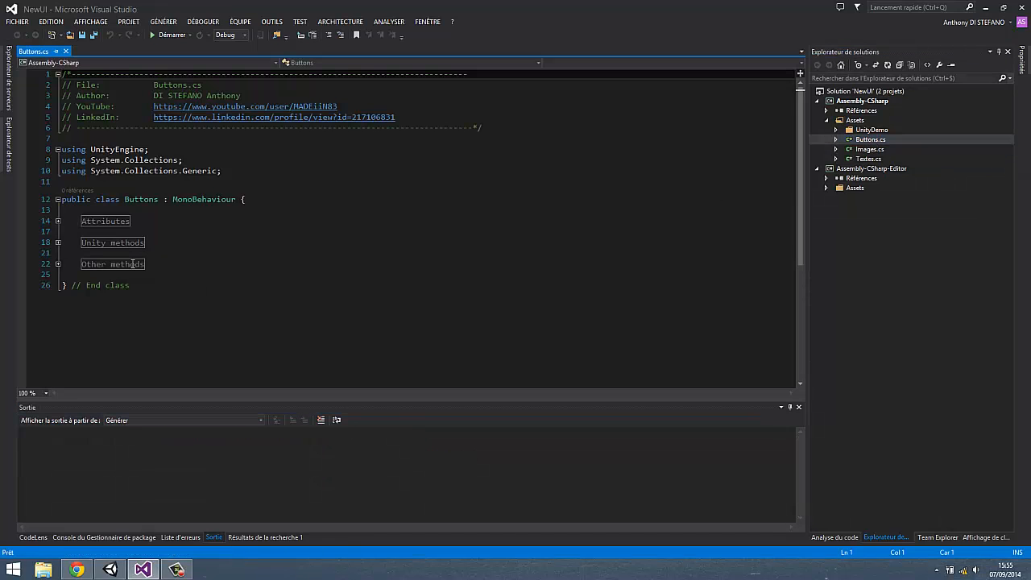
double_click(133, 264)
double_click(115, 243)
double_click(107, 224)
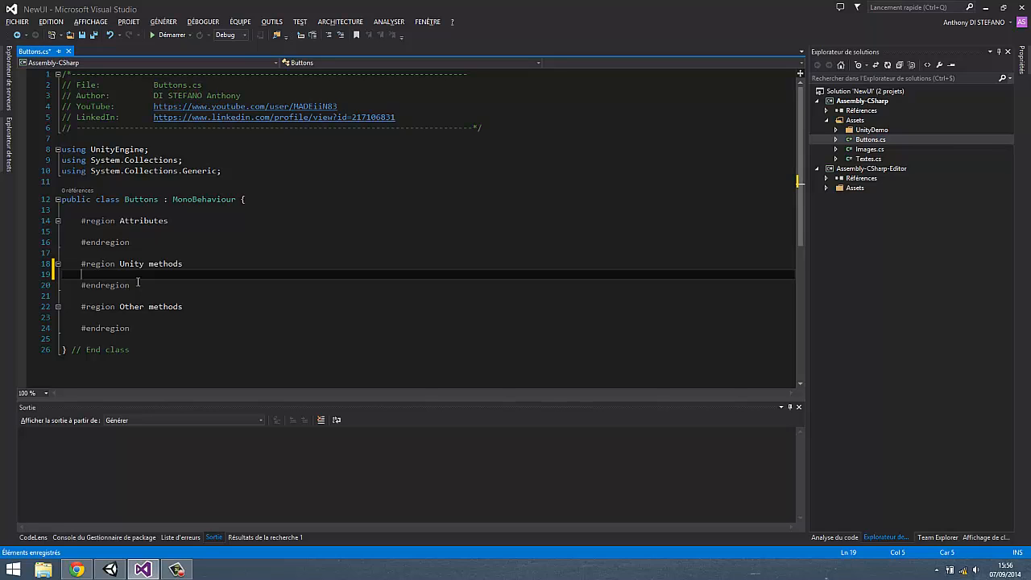
Declare a public void CubeAction() method in the Unity methods region of Buttons.cs and save the file.
type("ublic")
type("void CubeAction() {")
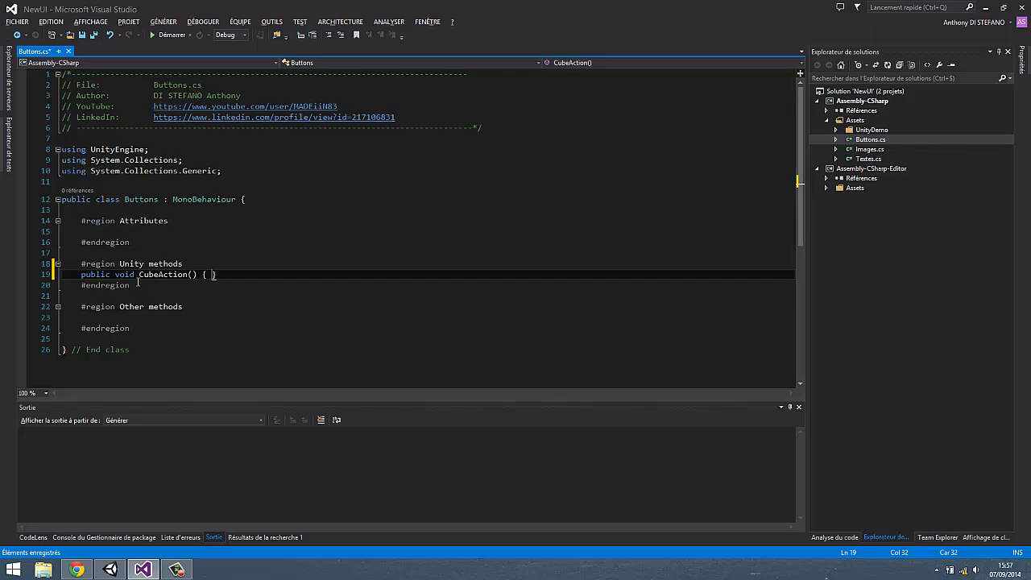
key("Return")
key("ctrl+s")
Make CubeAction print the message "L'évenement a été appelé" and save the script.
type("p")
key("BackSpace")
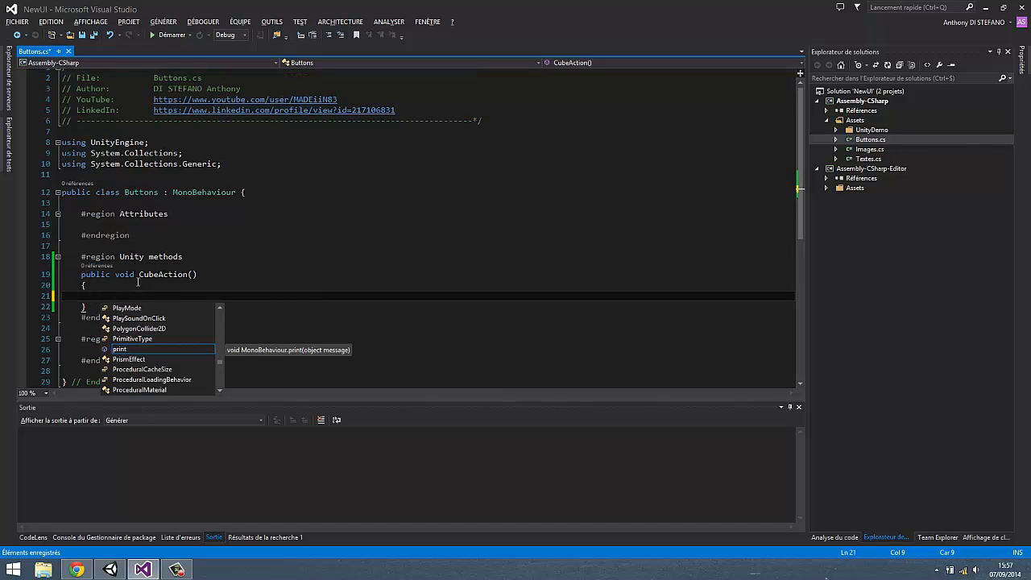
type("print(\"")
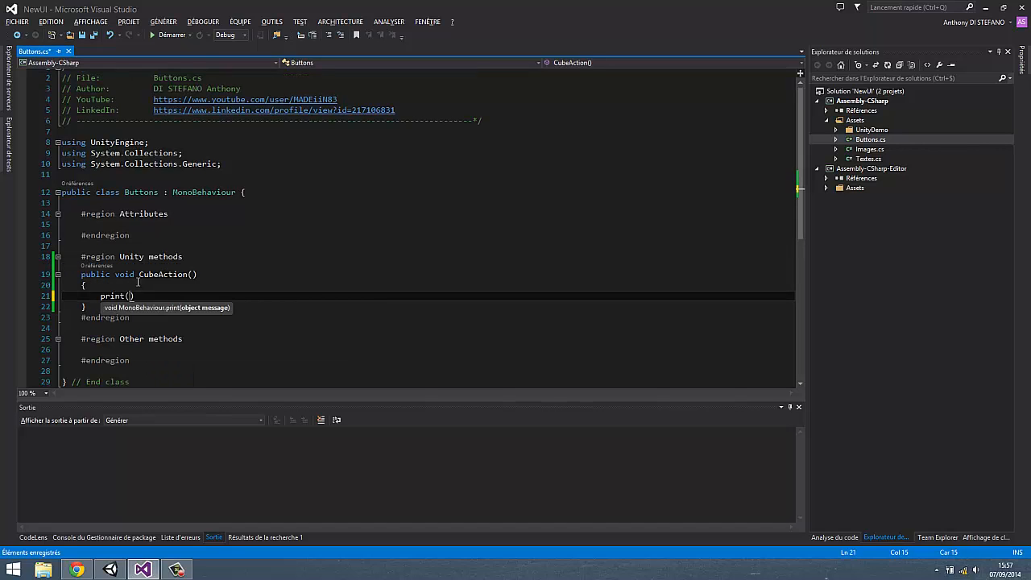
type("L'évenement a été appelé")
key("End")
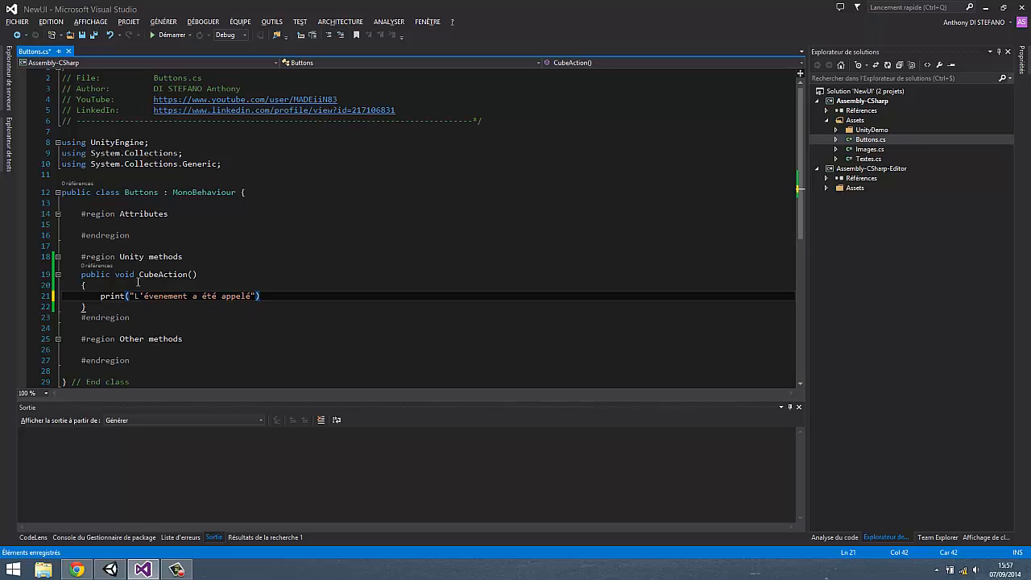
key("ctrl+s")
Switch back to Unity and attach the Buttons script to the Cube.
key("alt+Tab")
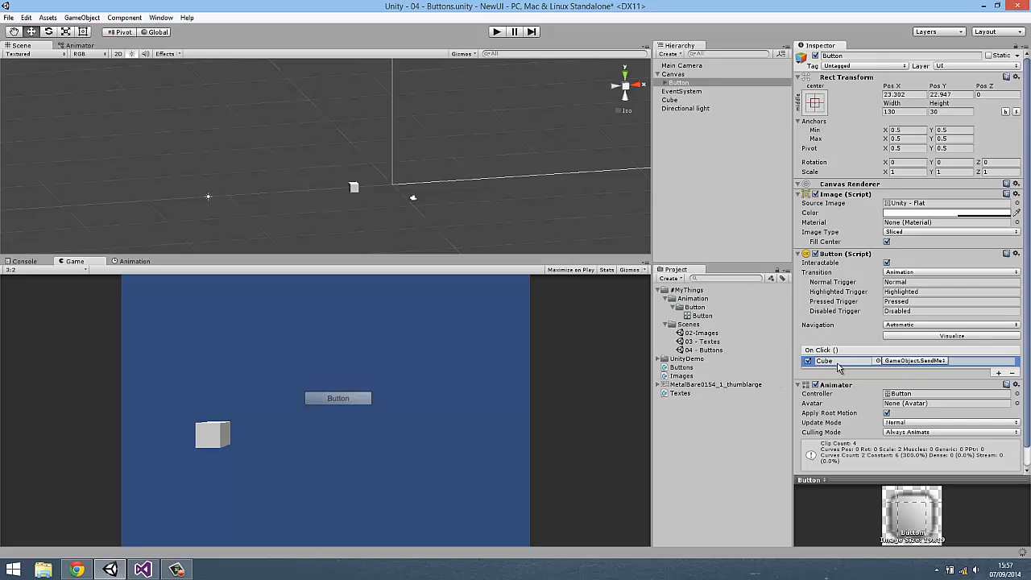
left_click(675, 101)
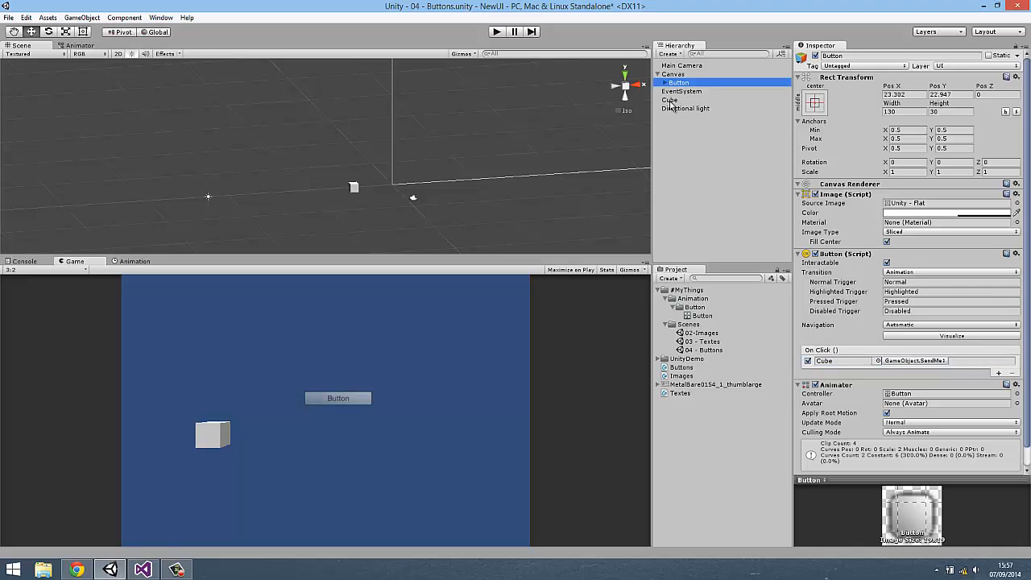
left_click(670, 101)
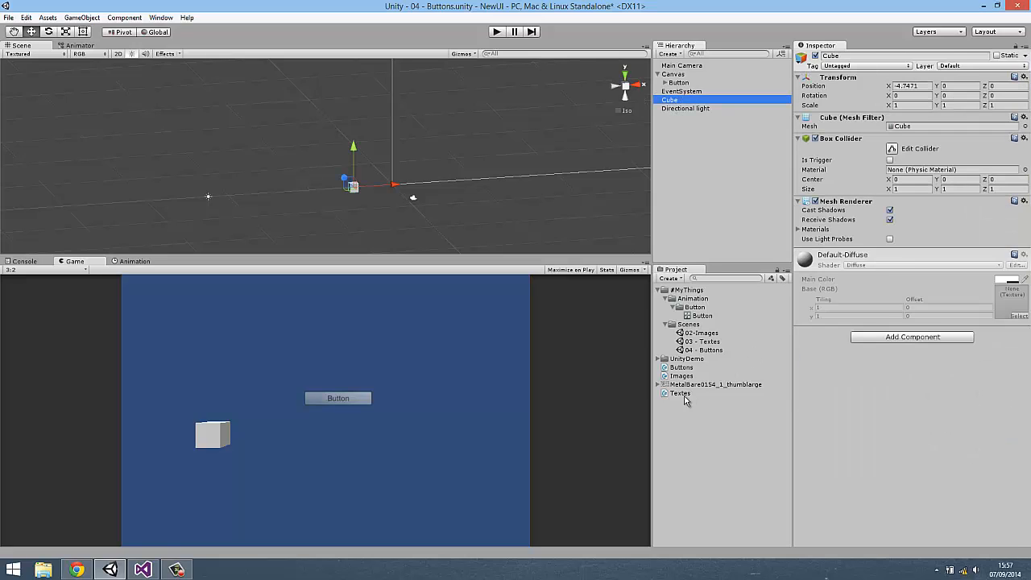
left_click_drag(682, 368, 878, 304)
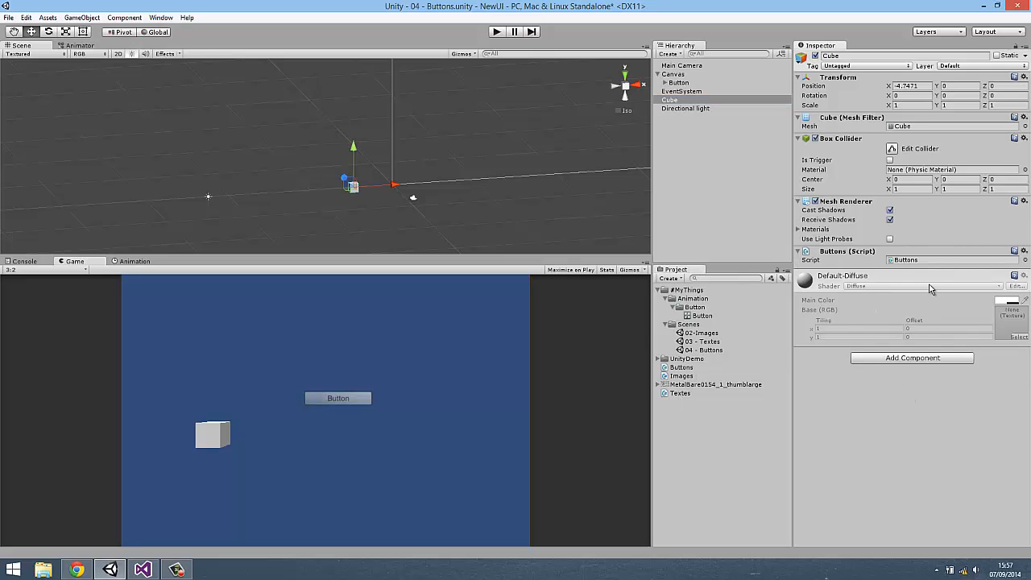
Set the Button's On Click function to Buttons.CubeAction () on the Cube.
left_click(678, 83)
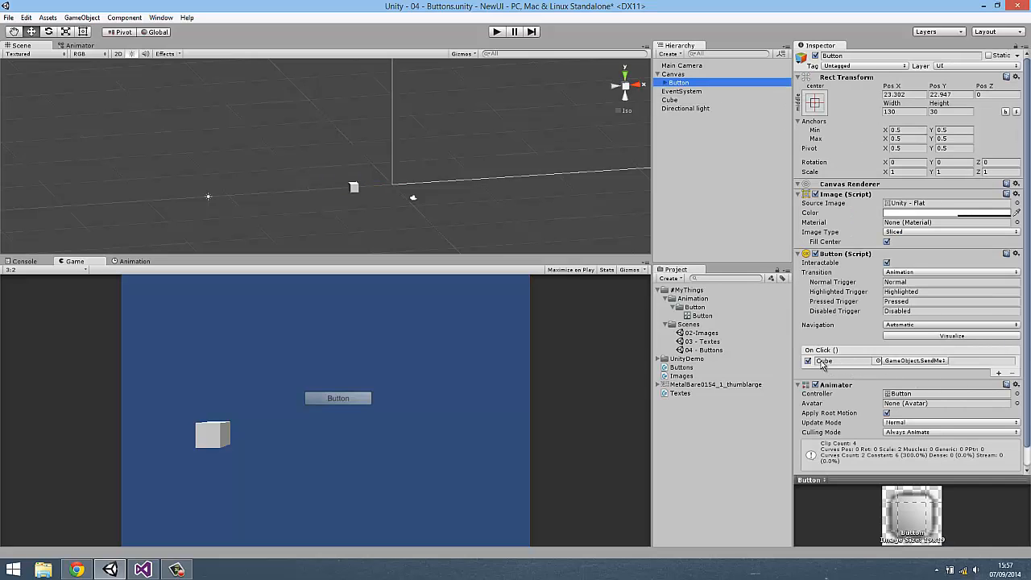
left_click(909, 361)
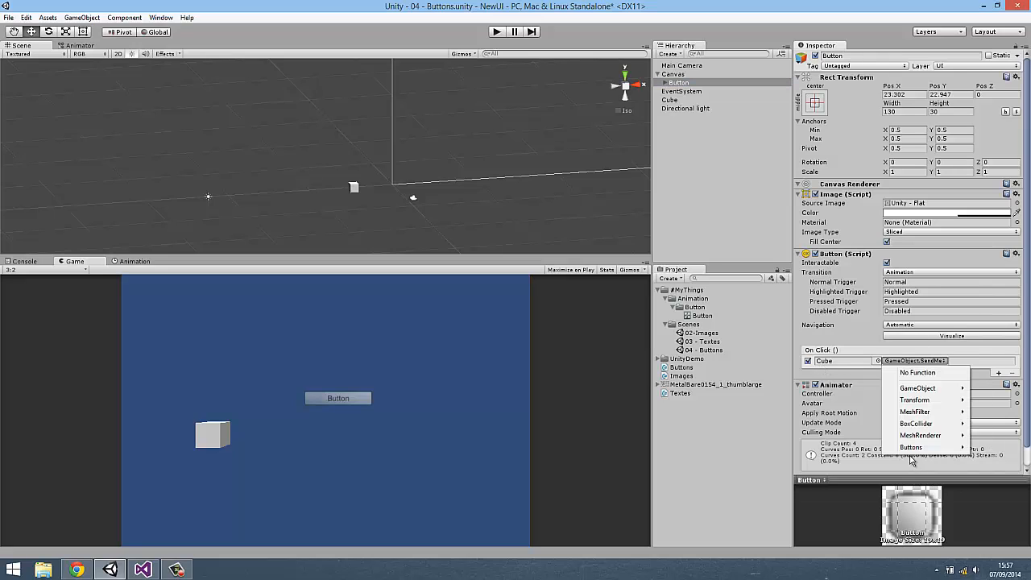
mouse_move(911, 448)
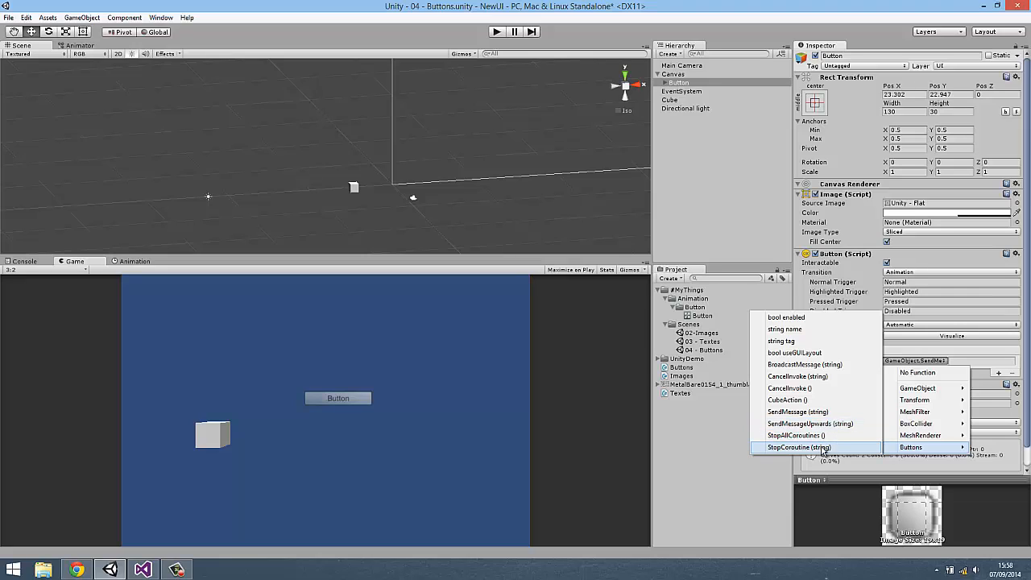
left_click(773, 401)
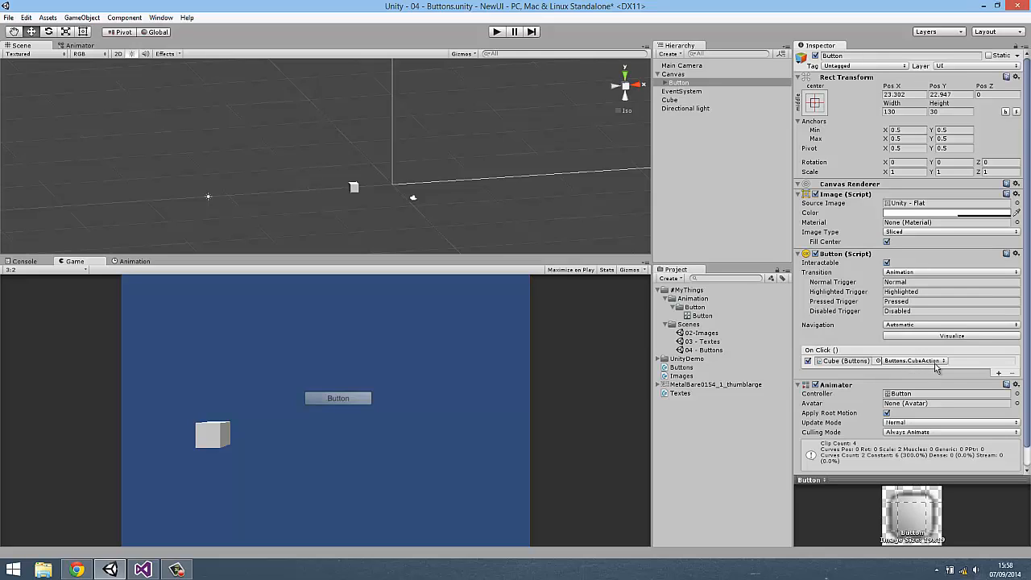
left_click(978, 361)
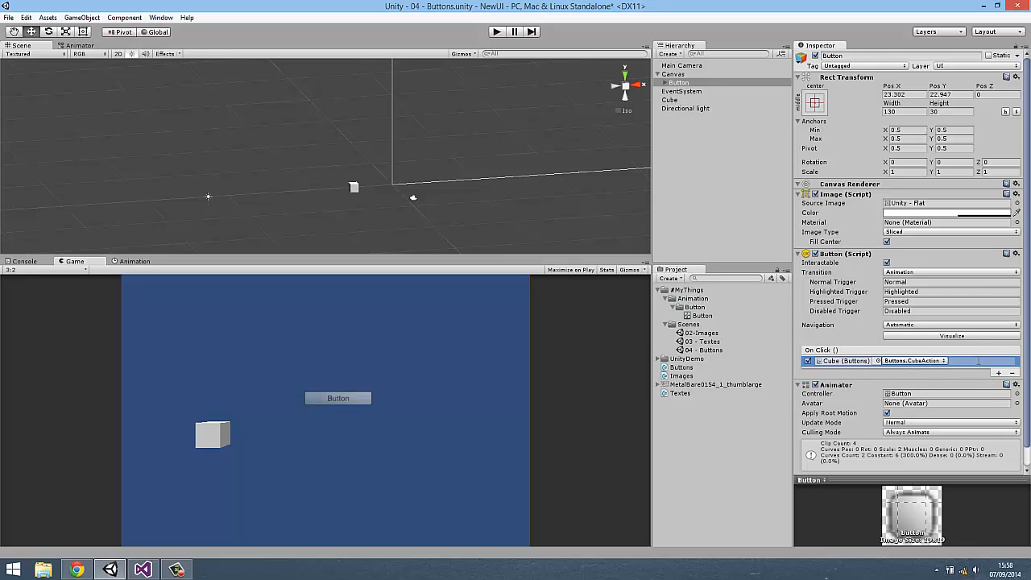
key("t")
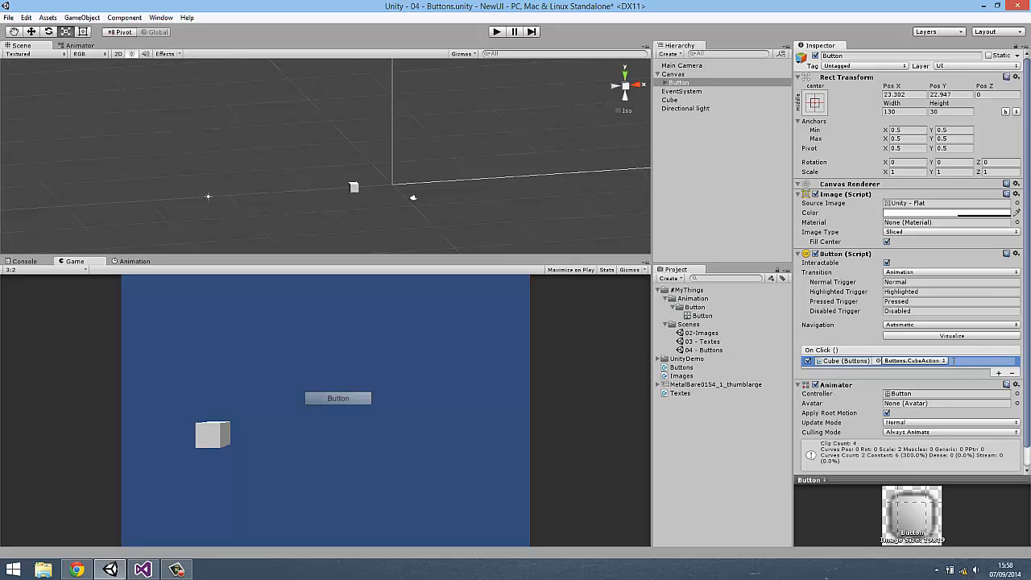
Play the scene, activate the Button, examine the resulting log entry in the Console, and stop play mode.
left_click(495, 33)
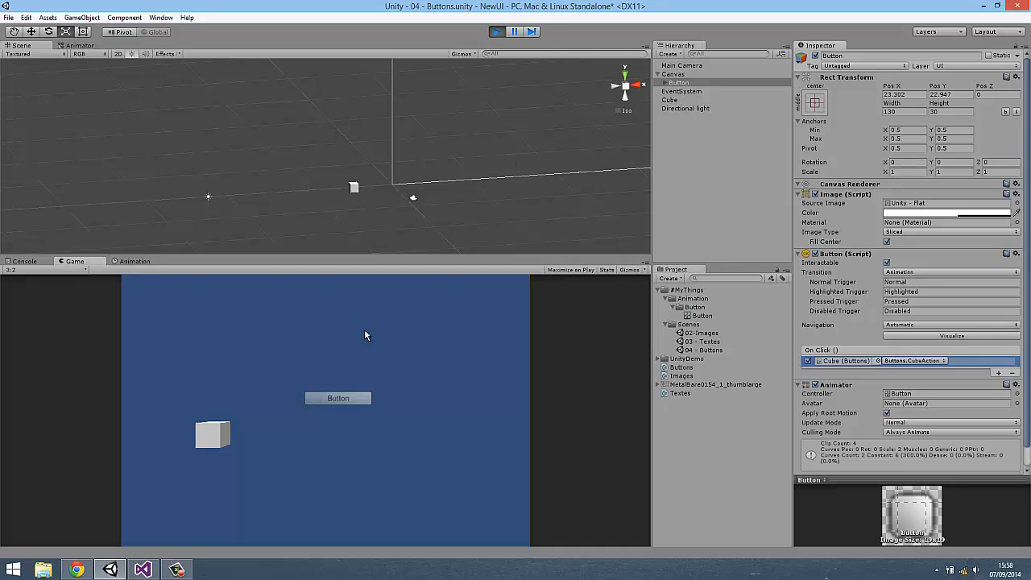
left_click(327, 400)
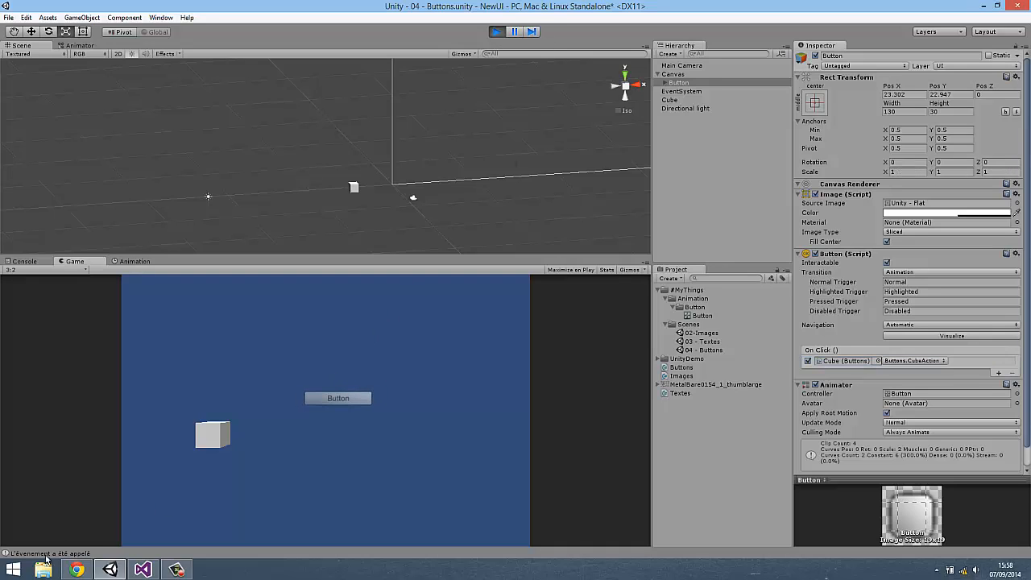
left_click(39, 556)
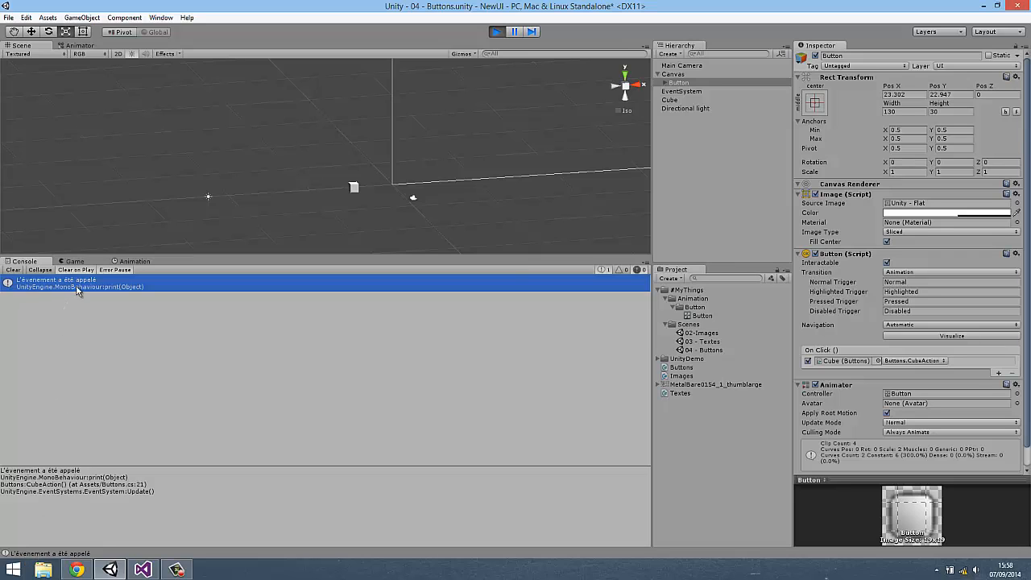
left_click(496, 32)
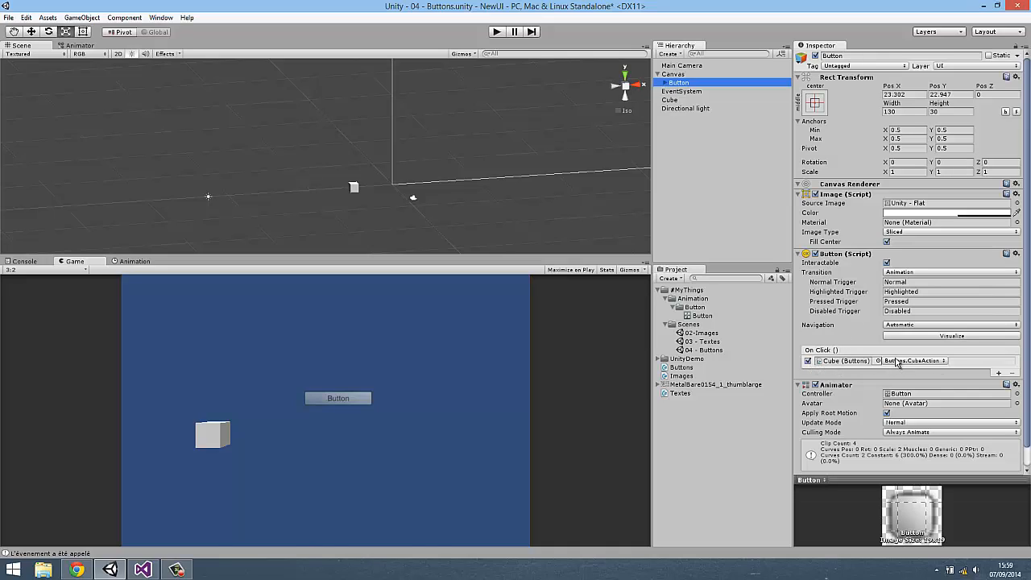
Add a series of empty entries to the Button's On Click list below the CubeAction entry.
left_click(1000, 373)
left_click(999, 384)
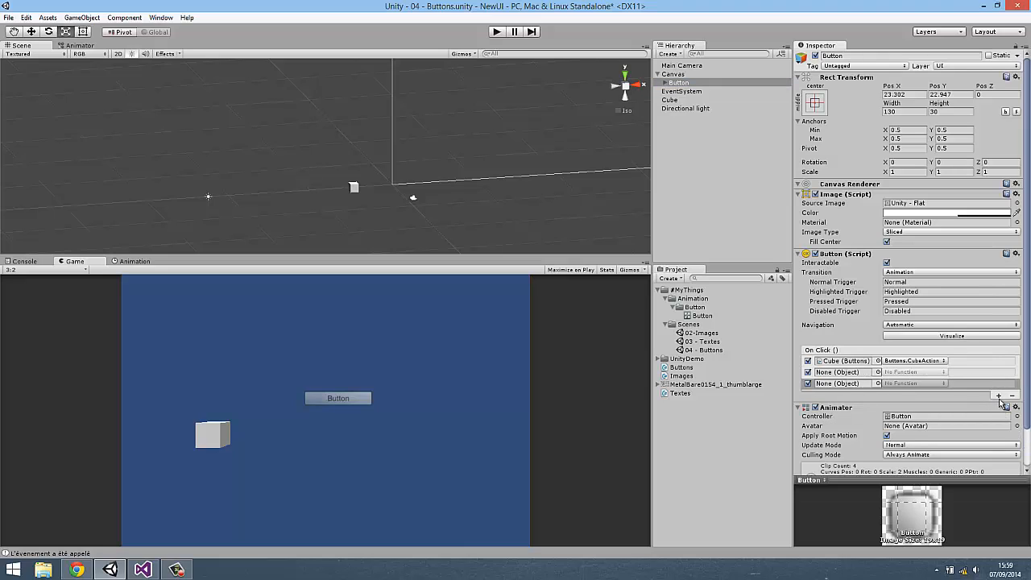
left_click(999, 396)
left_click(999, 407)
left_click(999, 418)
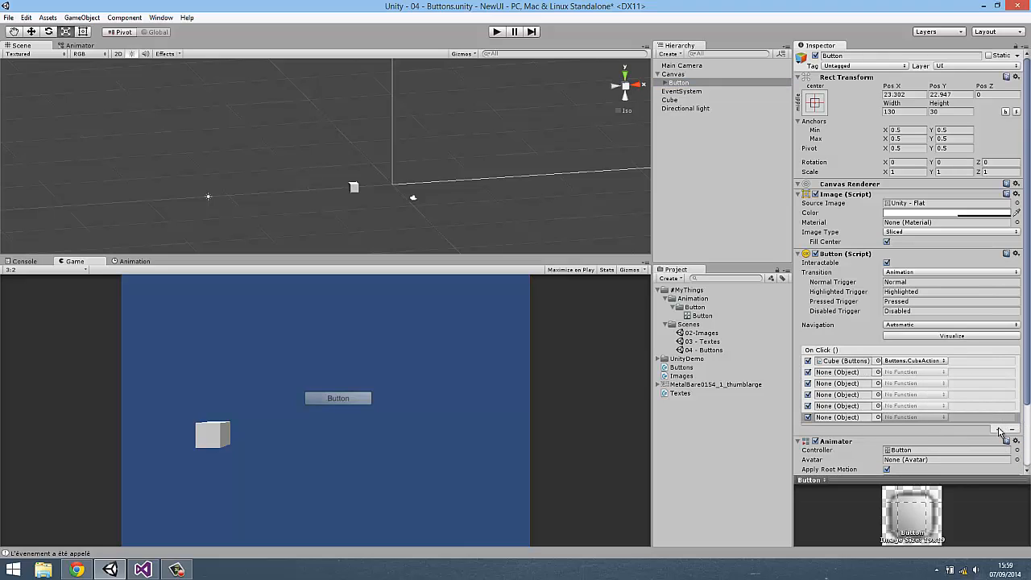
left_click(999, 430)
left_click(1000, 441)
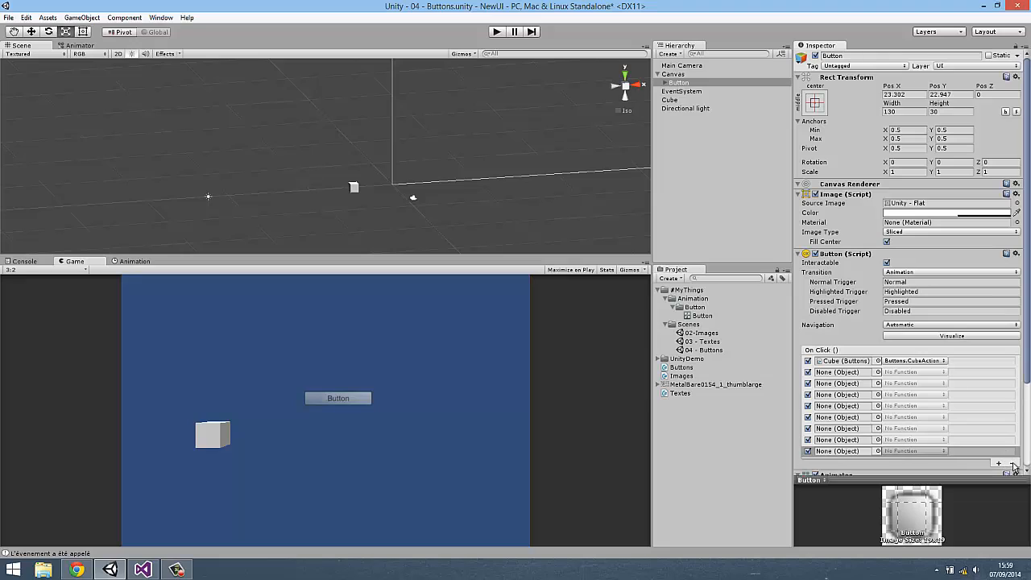
Remove all the empty On Click entries, keeping only the Cube's Buttons.CubeAction entry.
left_click(1013, 452)
left_click(1013, 441)
left_click(1014, 430)
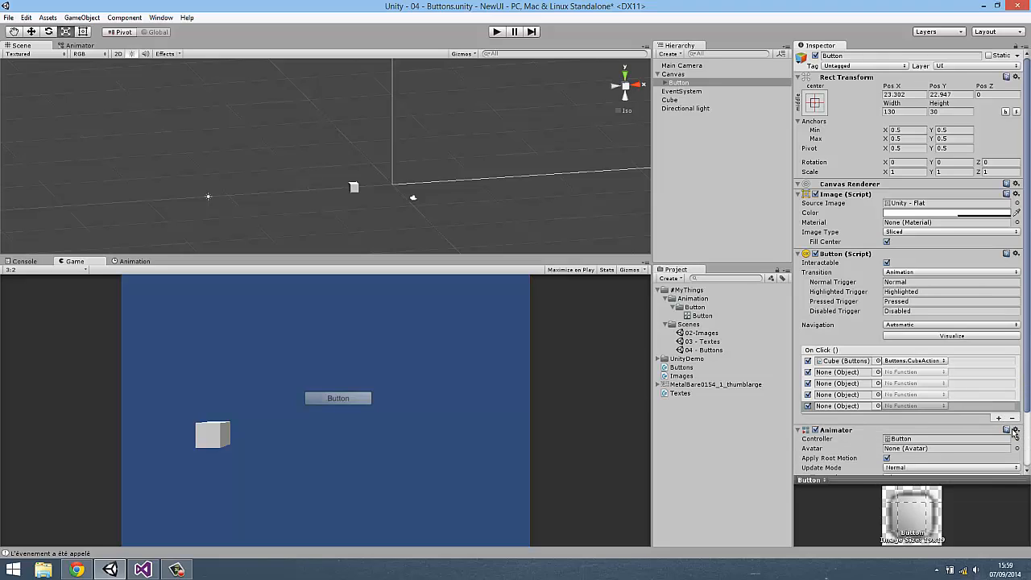
left_click(1013, 418)
left_click(1012, 407)
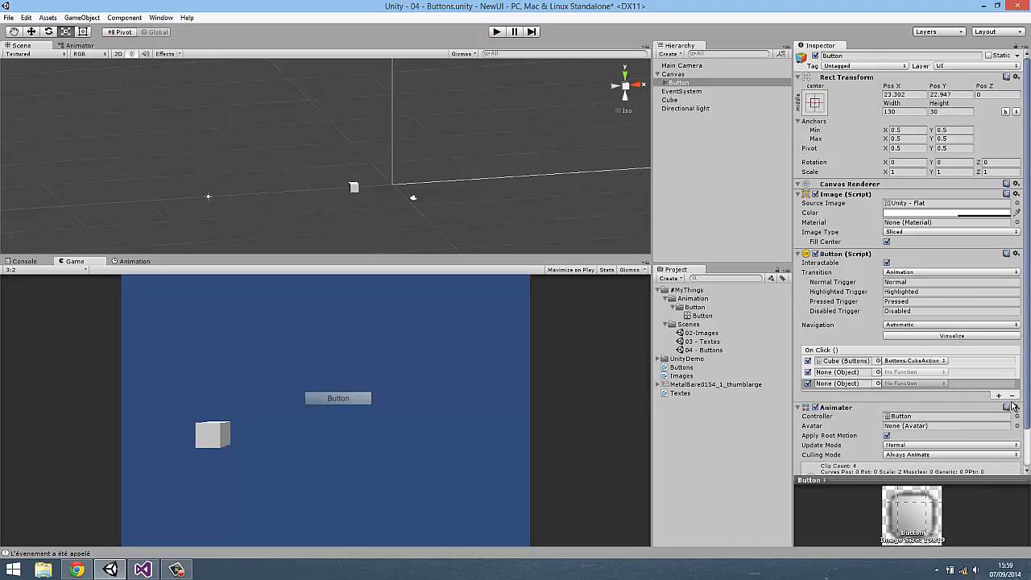
left_click(1014, 396)
left_click(1014, 385)
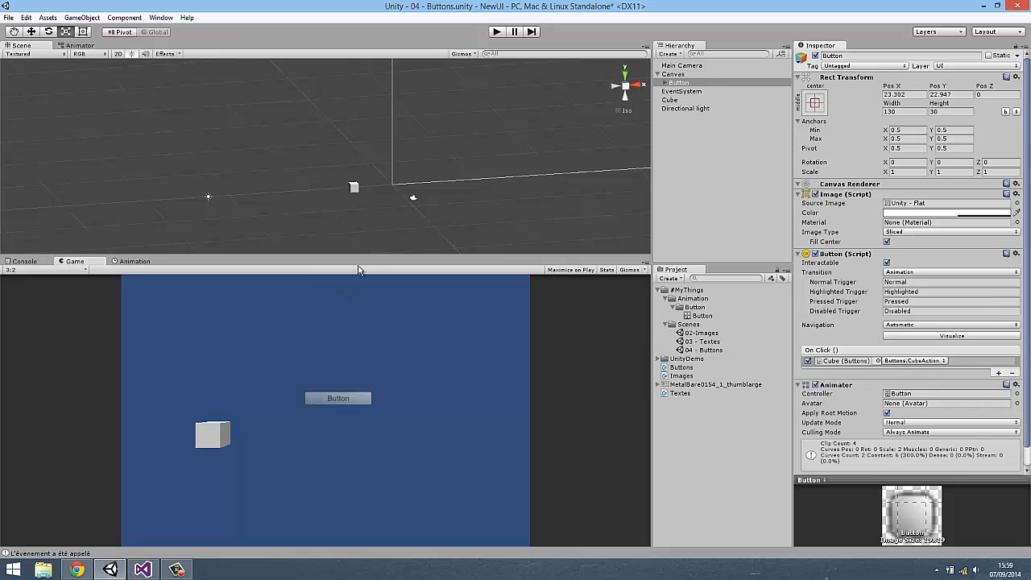
Centre the Button on the canvas by setting its Pos X and Pos Y to 0.
mouse_move(360, 256)
left_mouse_down()
mouse_move(341, 392)
mouse_move(338, 318)
mouse_move(338, 375)
mouse_move(355, 274)
left_mouse_up()
middle_click_drag(482, 65, 347, 148)
scroll(424, 119, "down", 15)
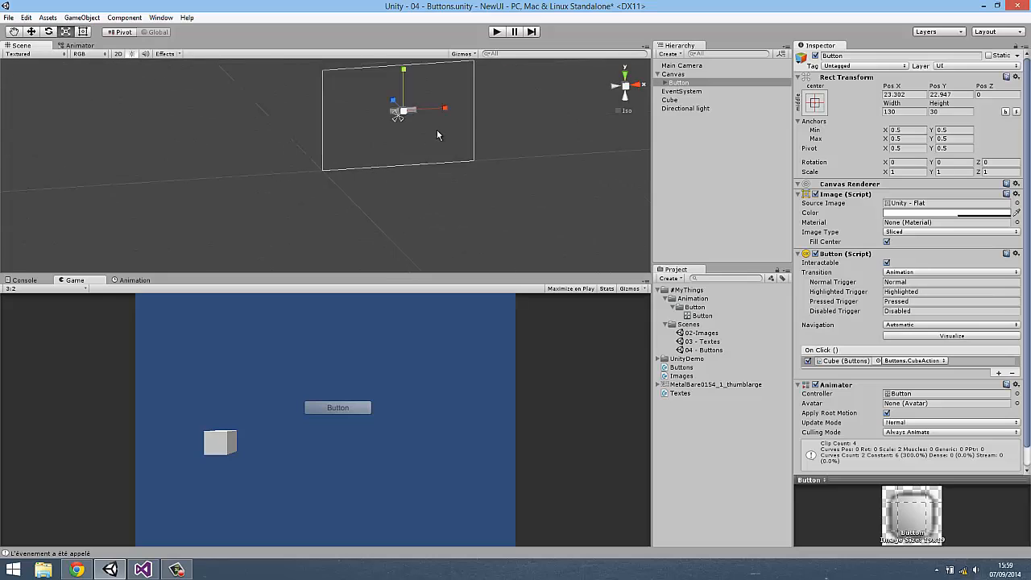
scroll(437, 129, "up", 3)
middle_click_drag(438, 110, 414, 149)
left_click(33, 32)
key("f")
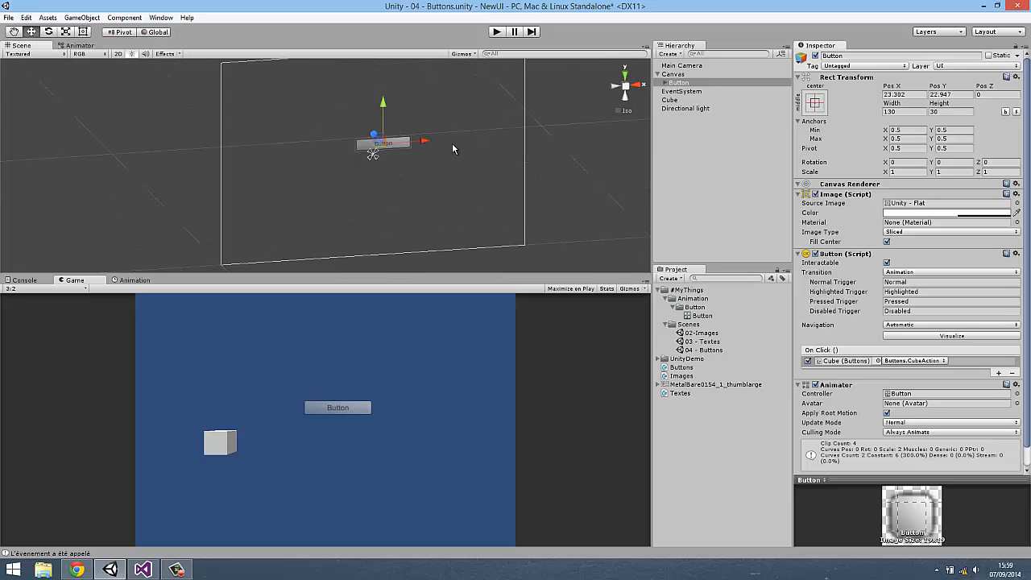
left_click_drag(384, 159, 355, 161, "alt")
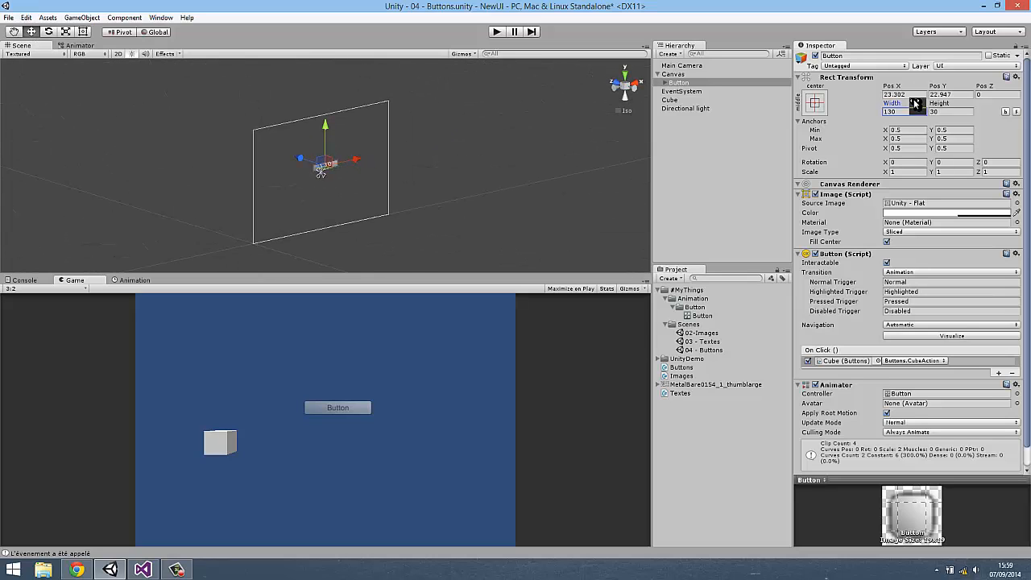
left_click(913, 94)
type("0")
key("Tab")
type("0")
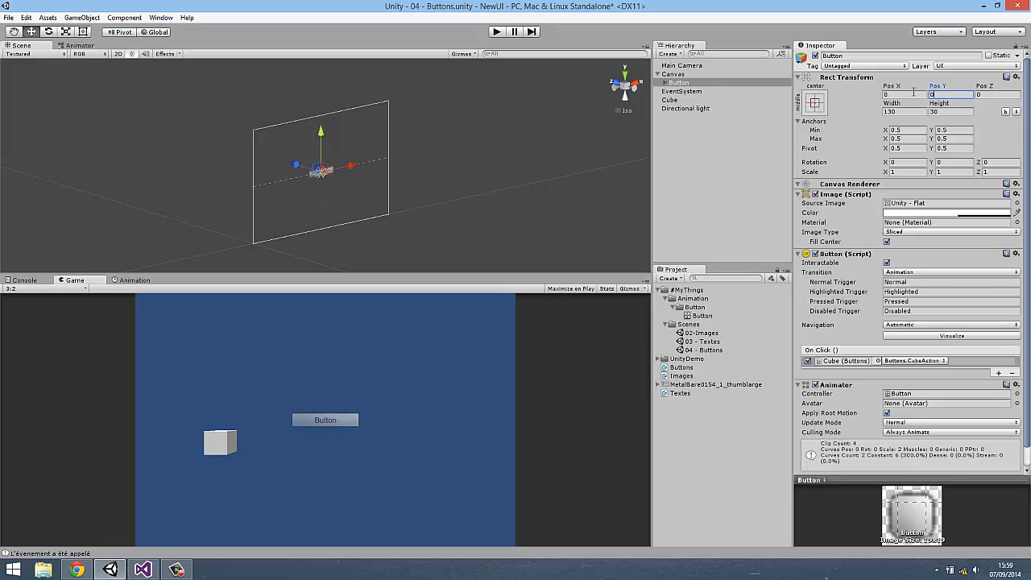
Face the canvas straight on in an enlarged Scene view and frame the Button closely.
left_click_drag(546, 177, 340, 274, "alt")
key("f")
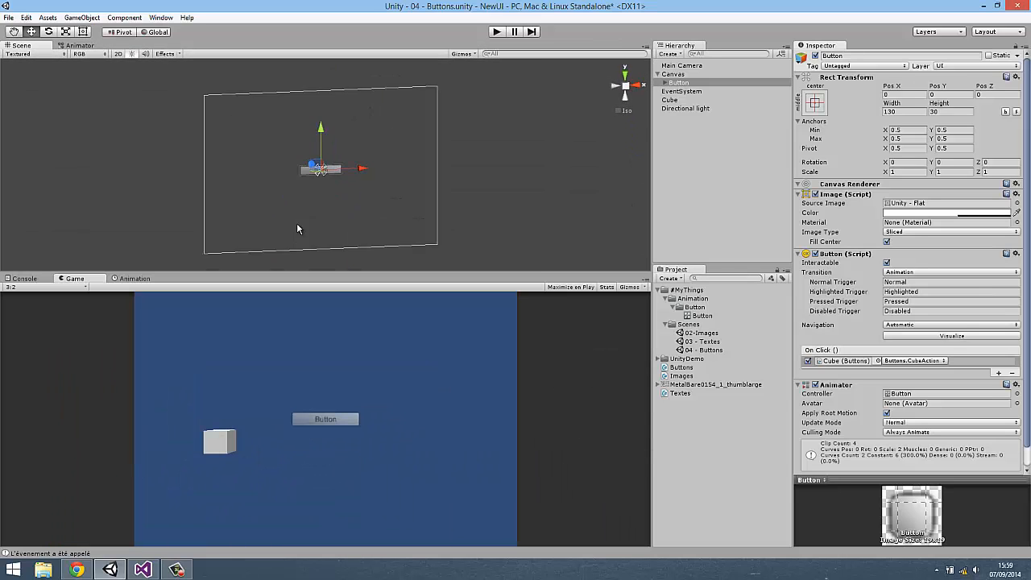
left_click_drag(276, 220, 492, 193, "alt")
scroll(377, 168, "down", 5)
left_click(632, 89)
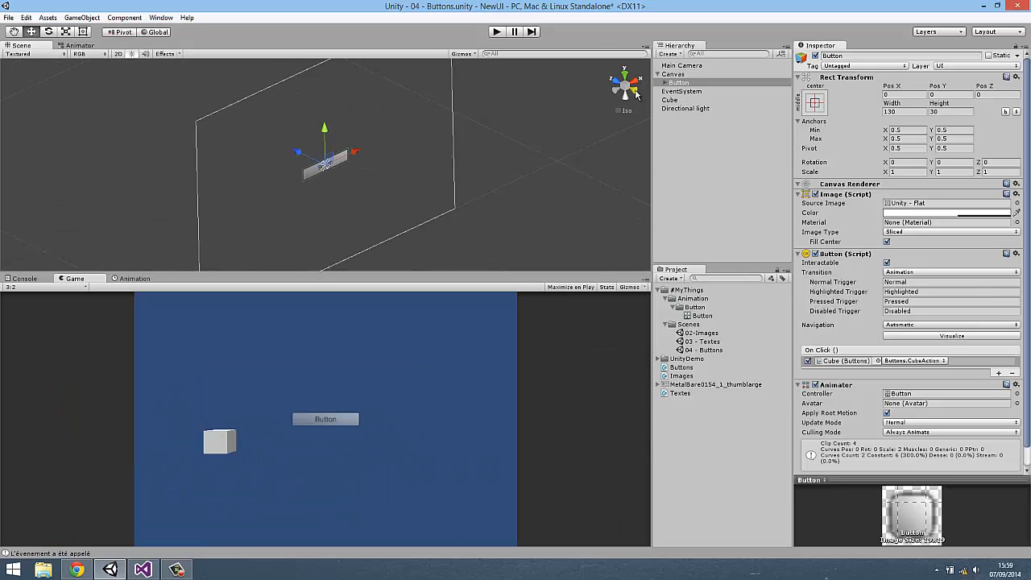
left_click_drag(395, 275, 70, 35)
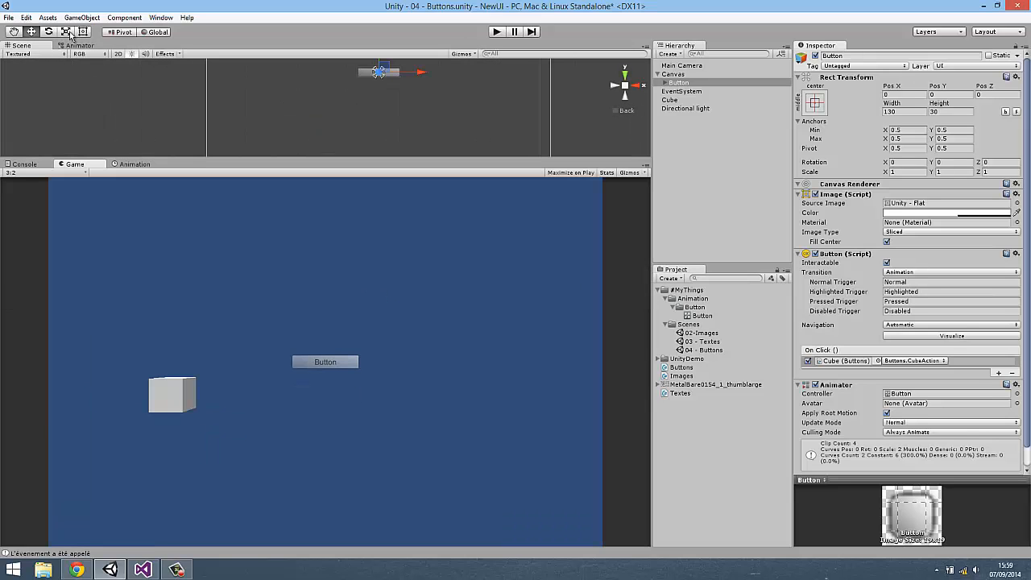
left_click_drag(156, 274, 167, 352)
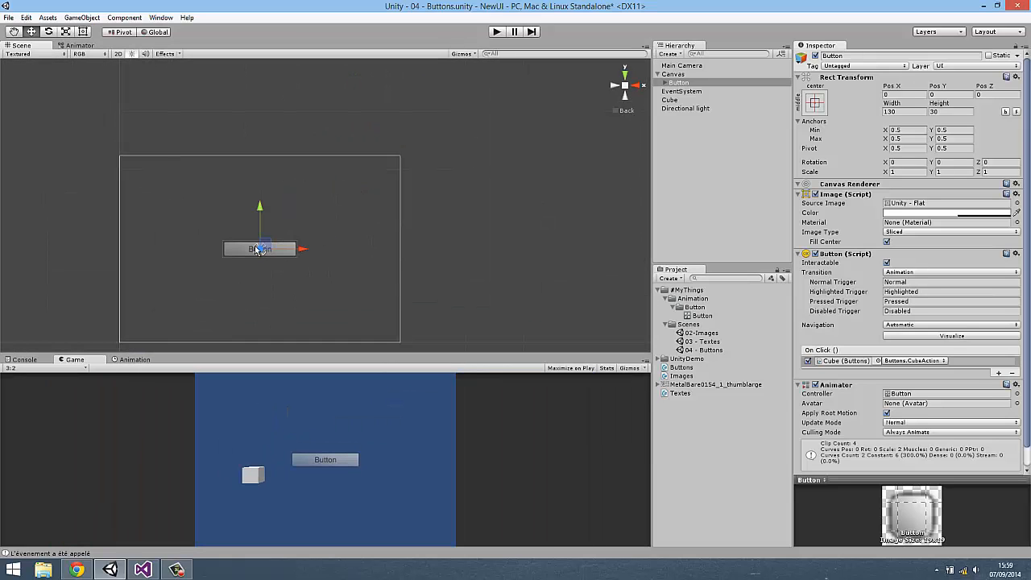
scroll(256, 249, "up", 4)
middle_click_drag(258, 249, 364, 225)
scroll(384, 253, "up", 3)
scroll(286, 229, "down", 4)
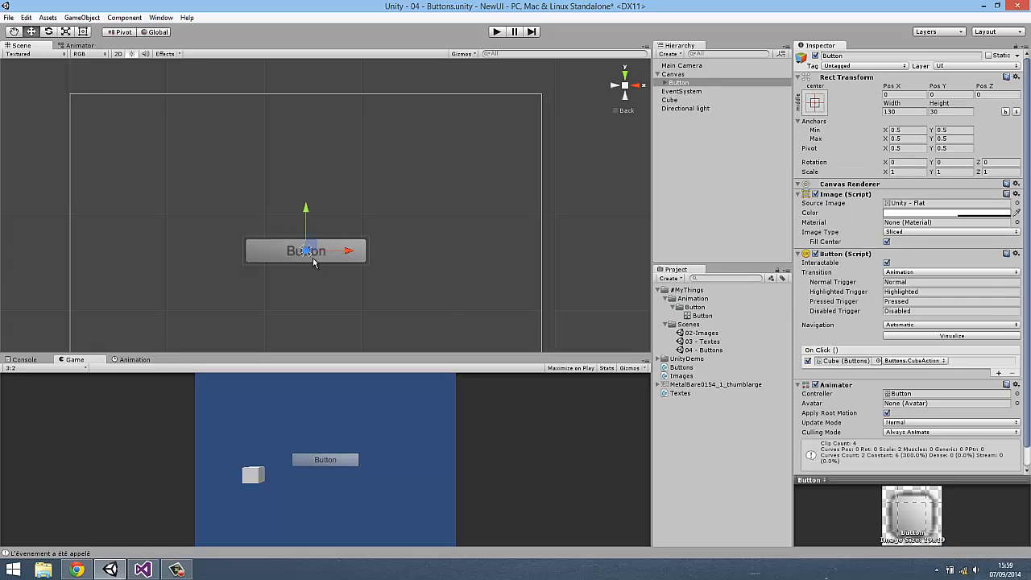
Spread the Button's anchors to its corners, about Min 0.372, 0.457 and Max 0.632, 0.543, and check its scaling in a larger Game view.
key("q")
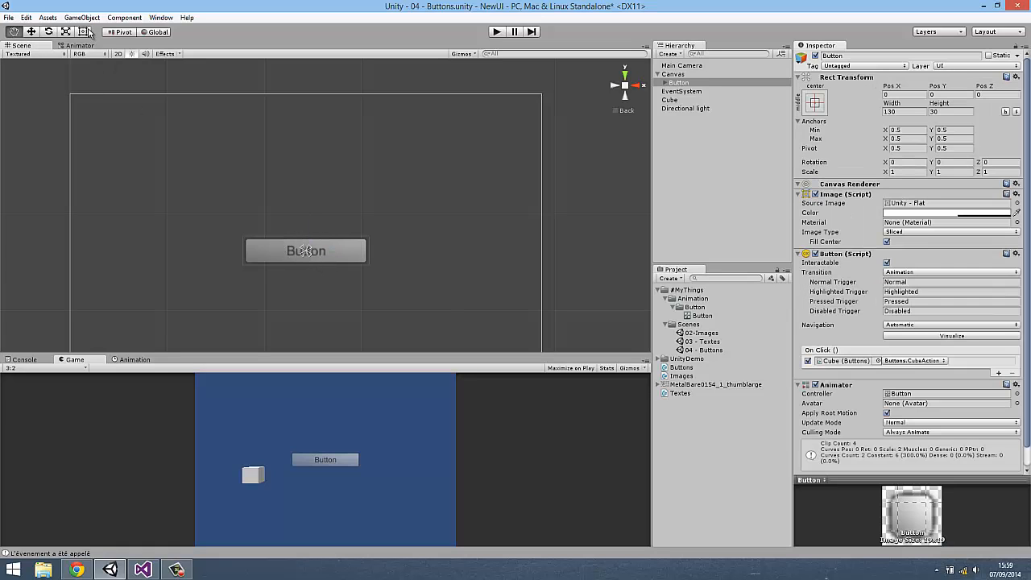
key("t")
left_click_drag(309, 255, 370, 266)
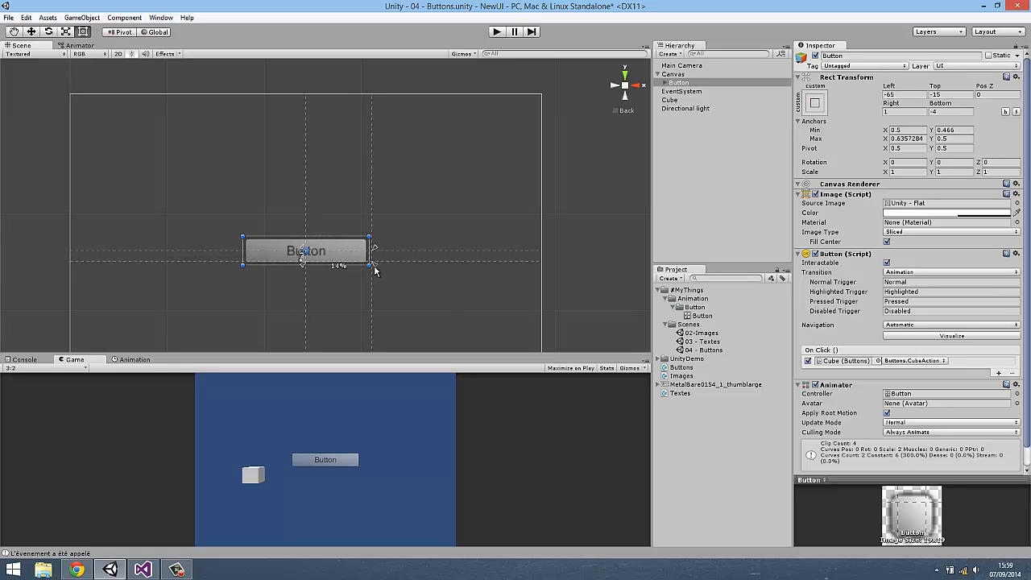
left_click_drag(297, 245, 241, 266)
left_click(242, 267)
left_click(243, 254)
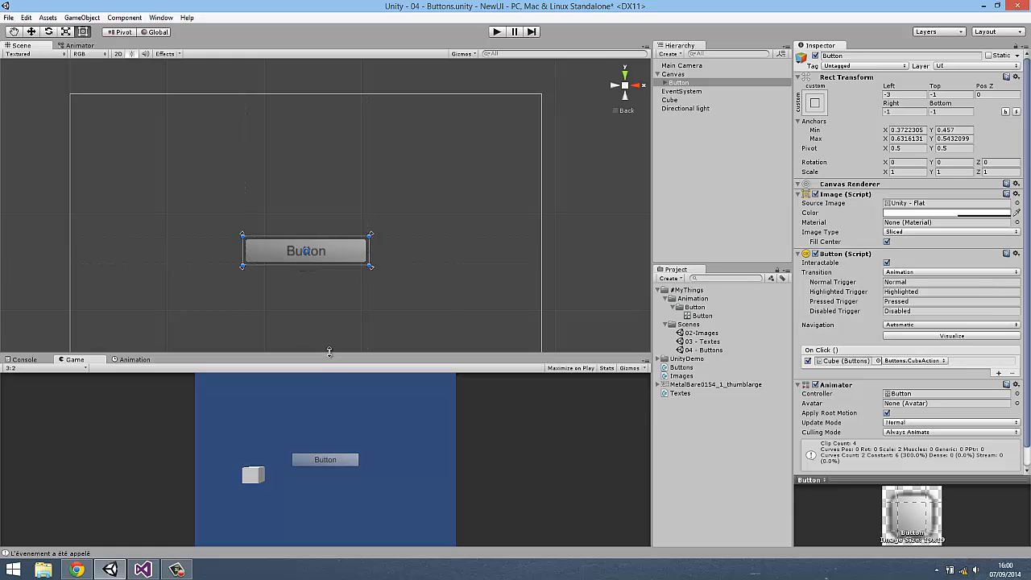
mouse_move(330, 351)
left_mouse_down()
mouse_move(330, 428)
mouse_move(330, 161)
mouse_move(332, 362)
left_mouse_up()
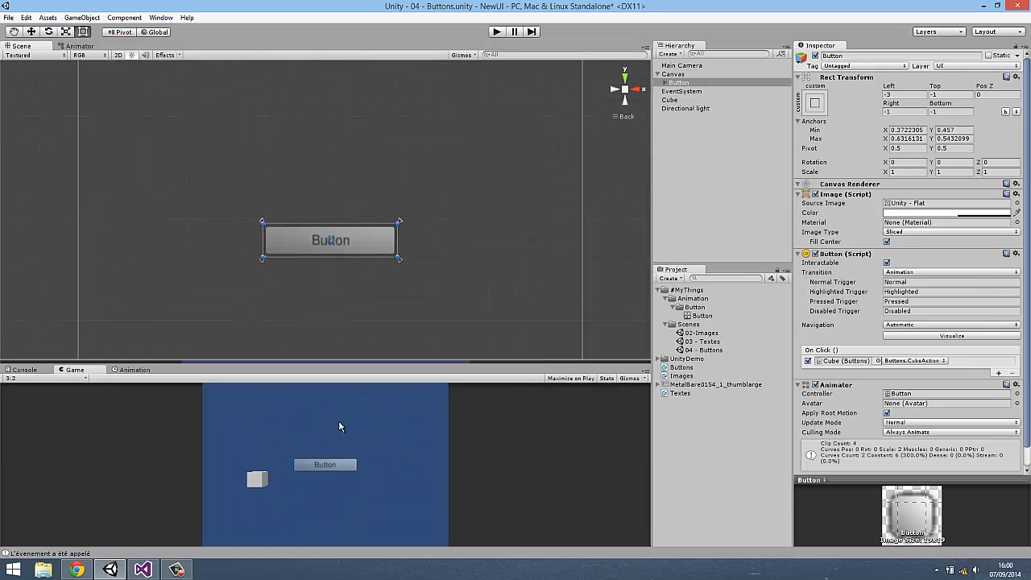
left_click_drag(340, 427, 427, 191)
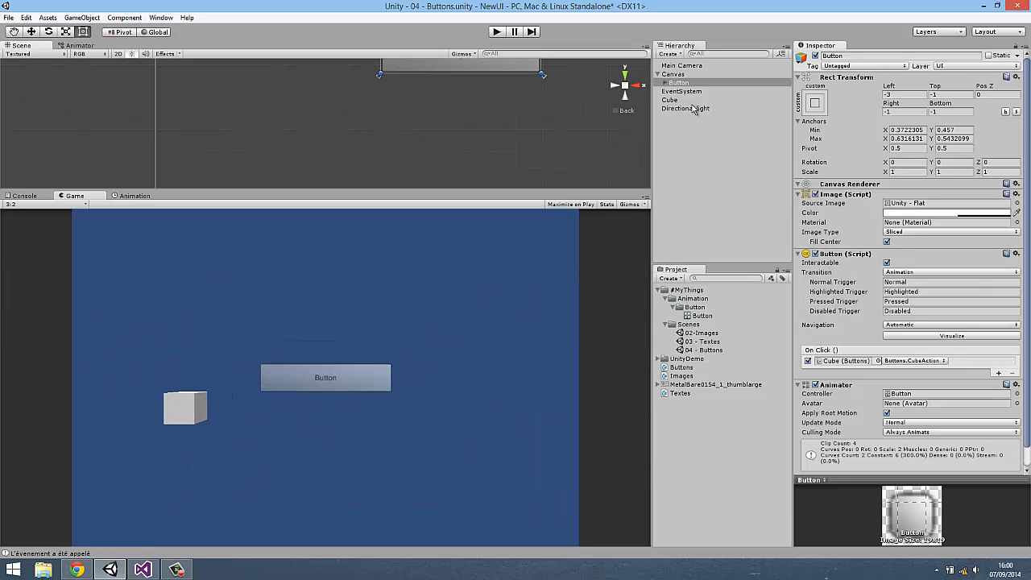
Change the Button's child Text to "Clickez-moi !" and enable Best Fit.
left_click(666, 82)
left_click(686, 91)
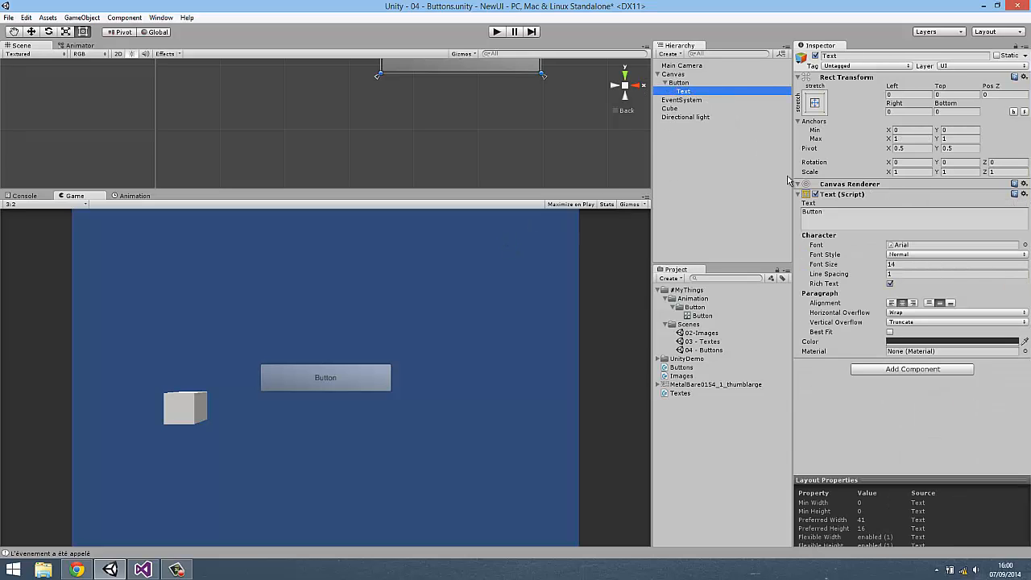
left_click(851, 219)
type("Cl")
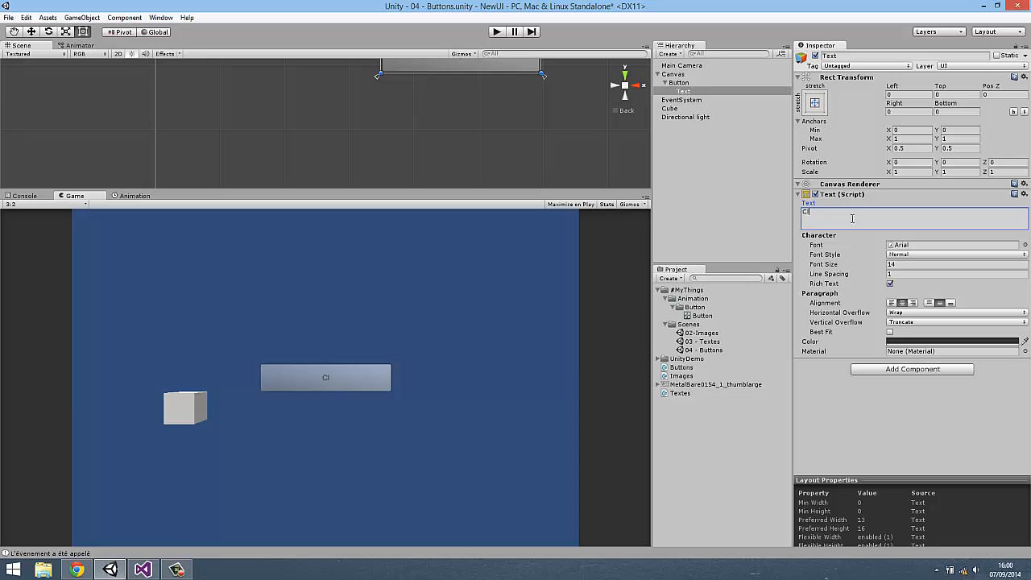
type("ickez-moi !")
key("Return")
key("BackSpace")
left_click(890, 332)
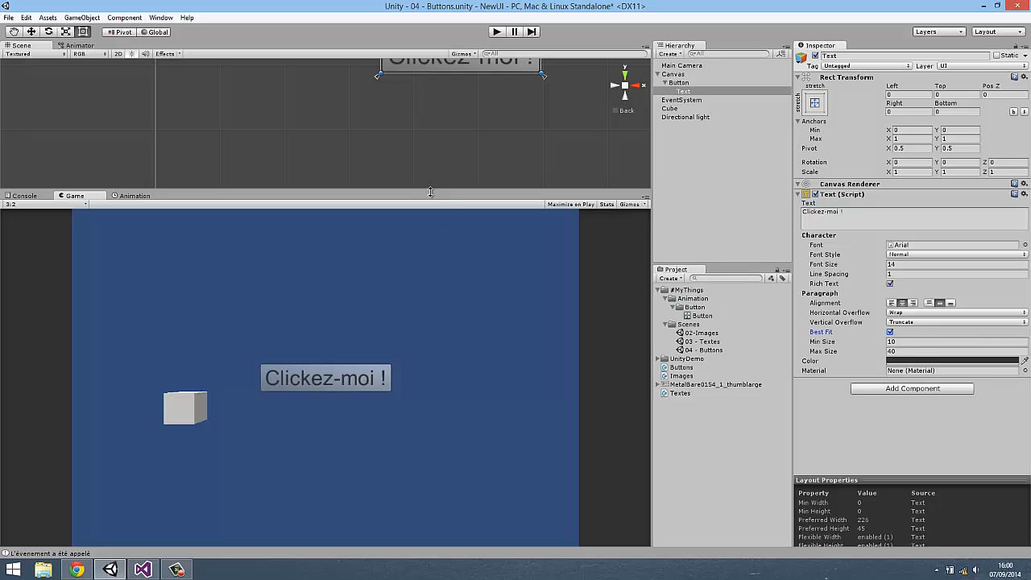
Narrow the Text's rectangle inside the Button with the Rect tool to margins of about 13 left and 18.8 right.
left_click_drag(430, 192, 408, 370)
scroll(304, 284, "up", 5)
middle_click_drag(304, 284, 318, 182)
scroll(518, 246, "up", 5)
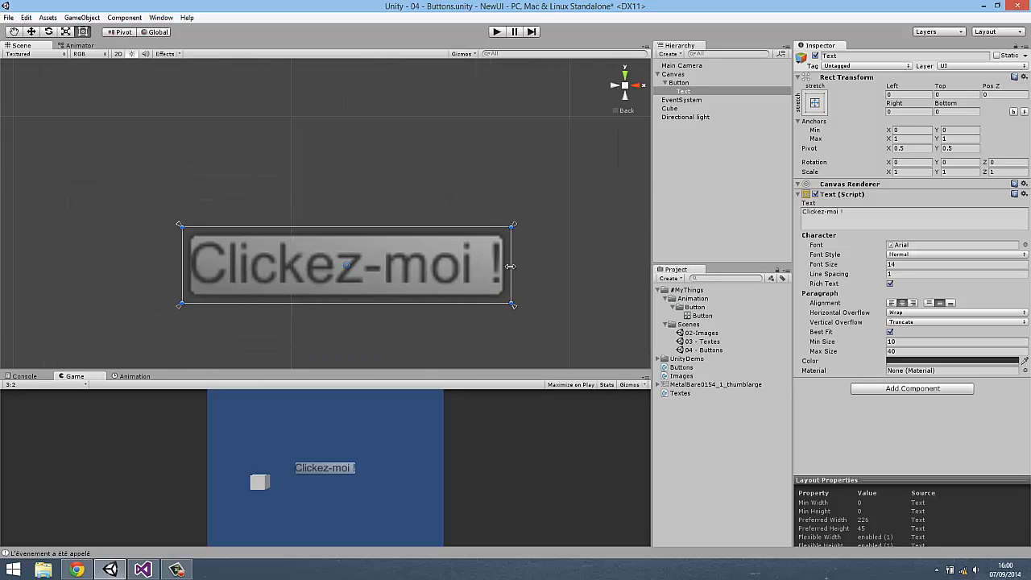
left_click_drag(493, 256, 330, 264)
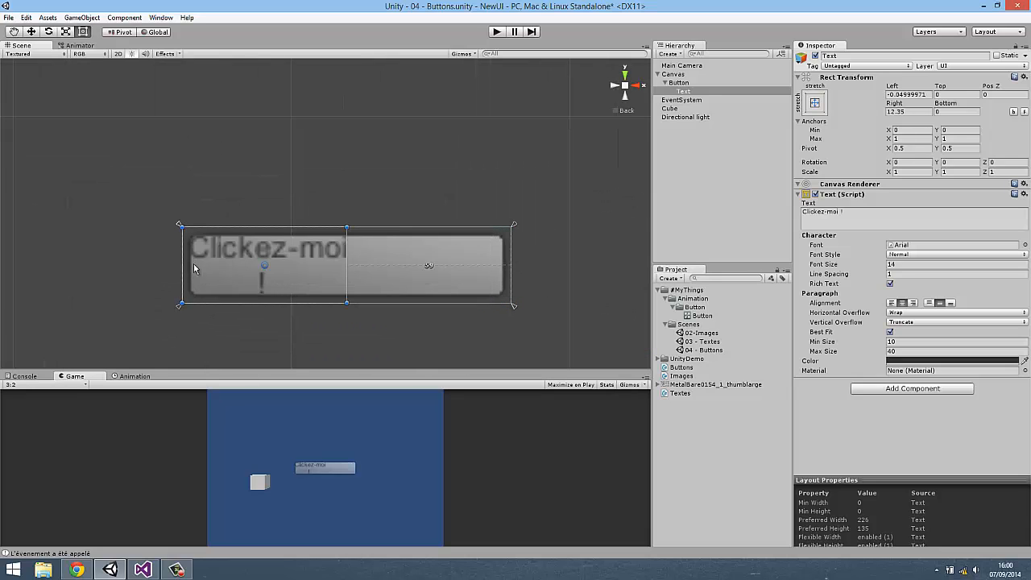
left_click_drag(184, 270, 225, 269)
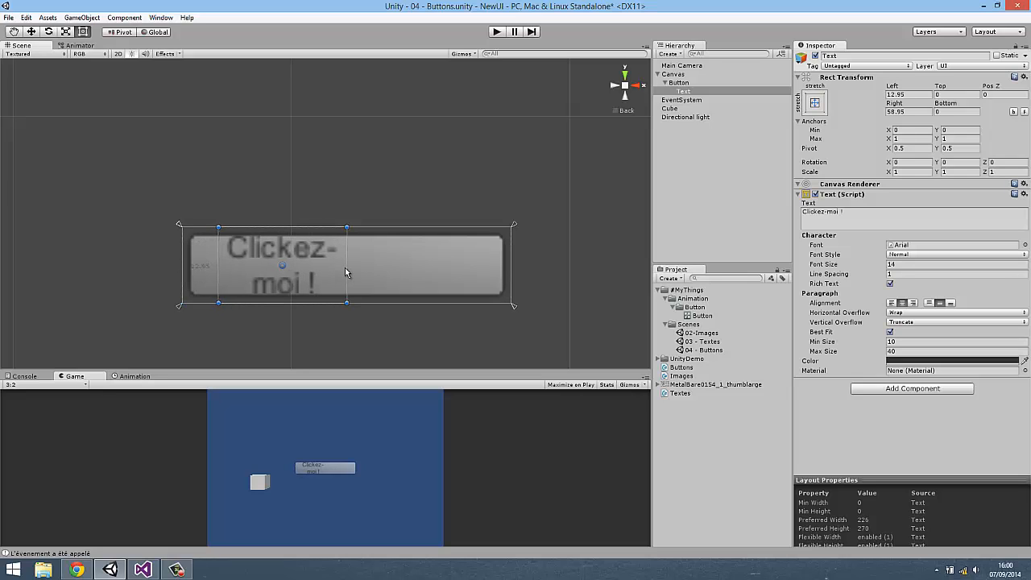
left_click_drag(438, 275, 458, 275)
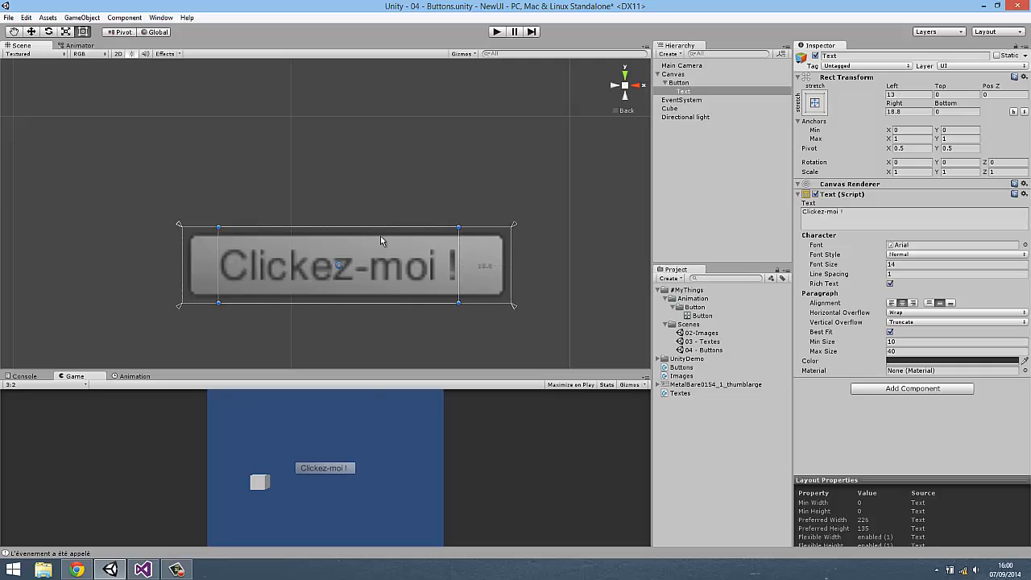
Lower the Text's Best Fit Max Size to about 22, check the Button in a smaller Game view, and clear the selection.
left_click(891, 343)
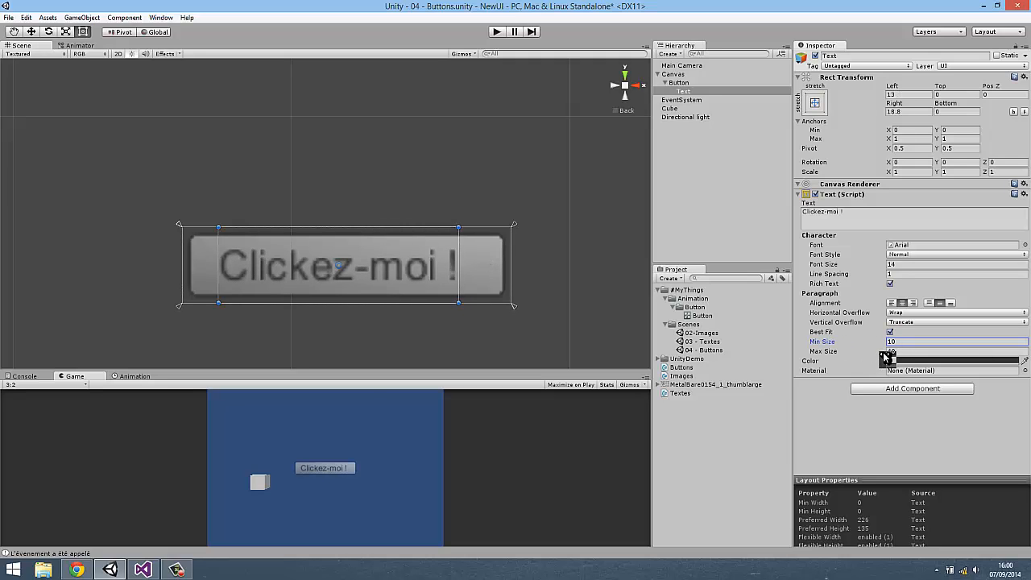
left_click_drag(877, 356, 866, 355)
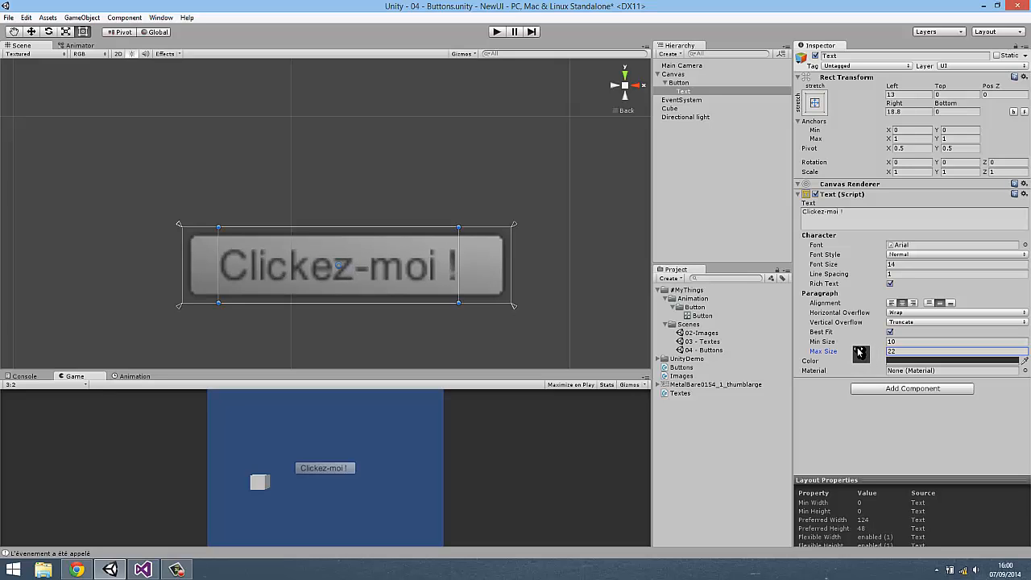
left_click(679, 83)
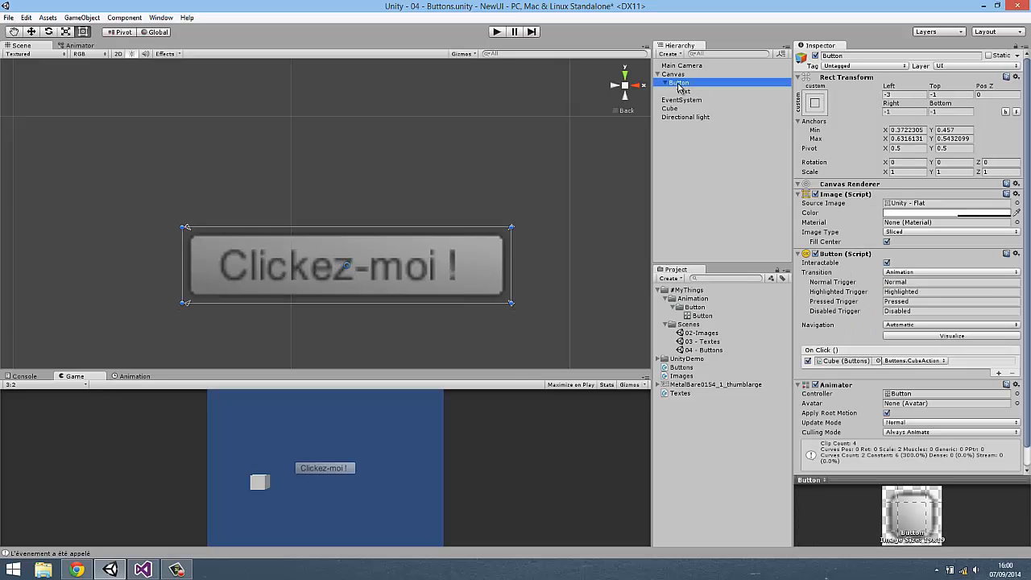
left_click_drag(477, 364, 540, 401)
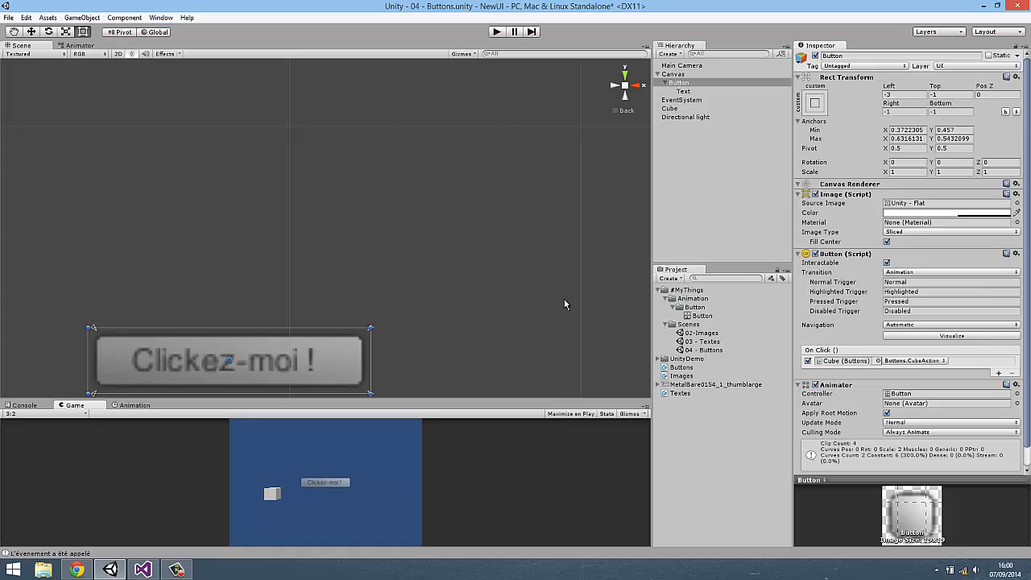
left_click(565, 305)
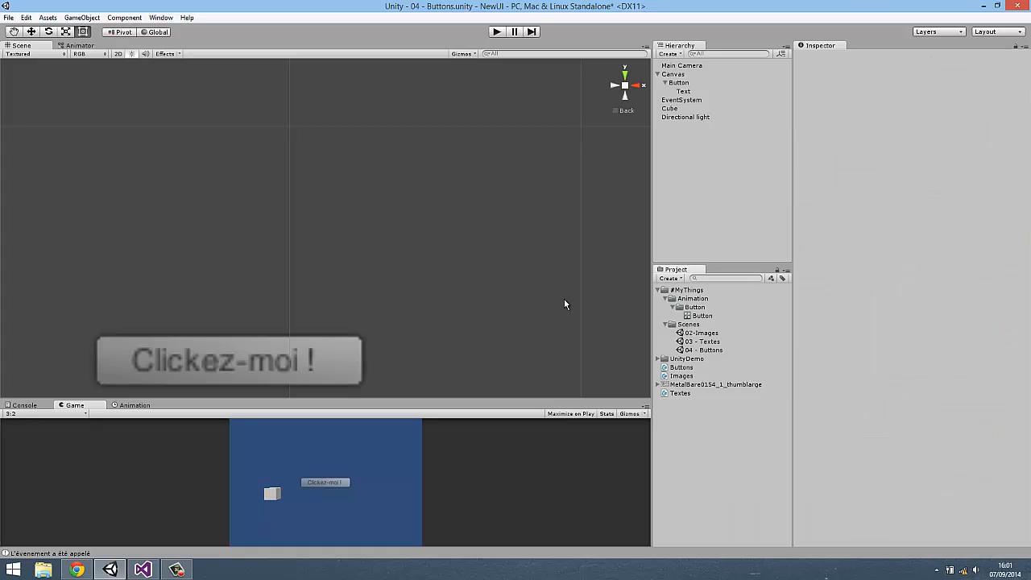